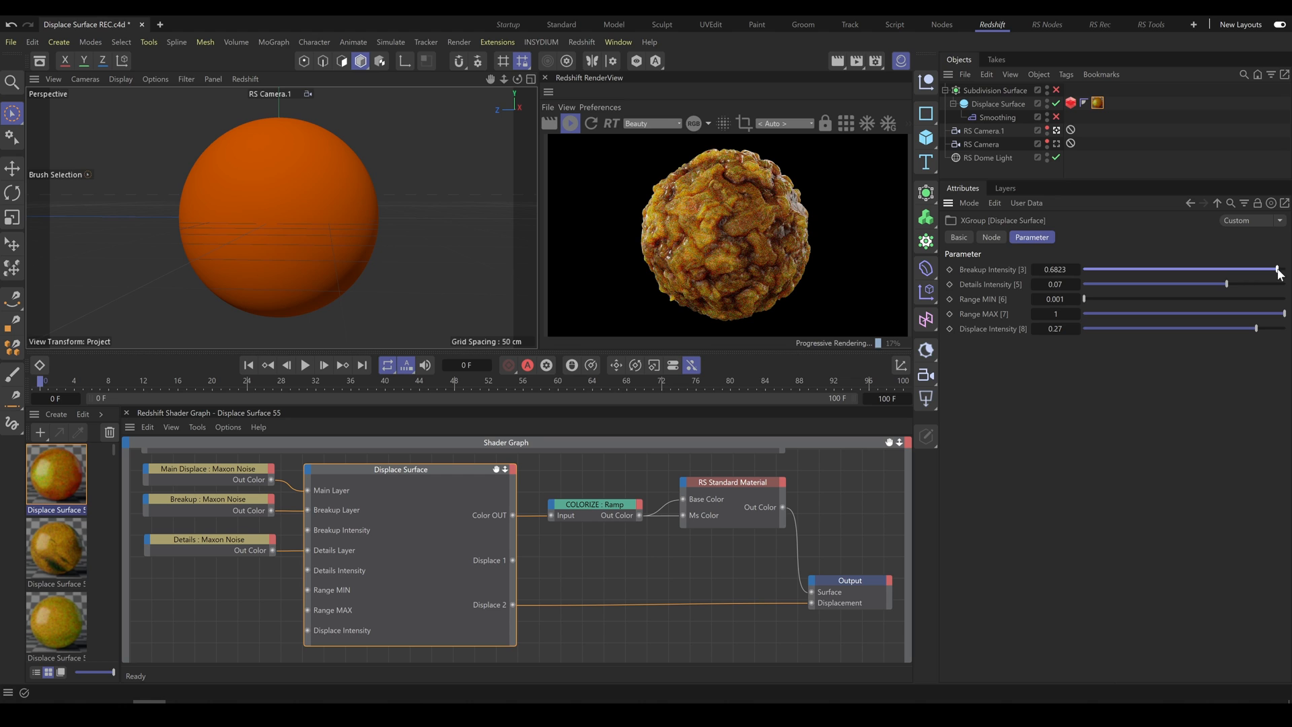
# On the Displace Surface node, set Details Intensity to 0.2128, Range MAX to 0.6026 and Displace Intensity to 0.4055.
pyautogui.moveTo(1226, 284); pyautogui.dragTo(1251, 285)
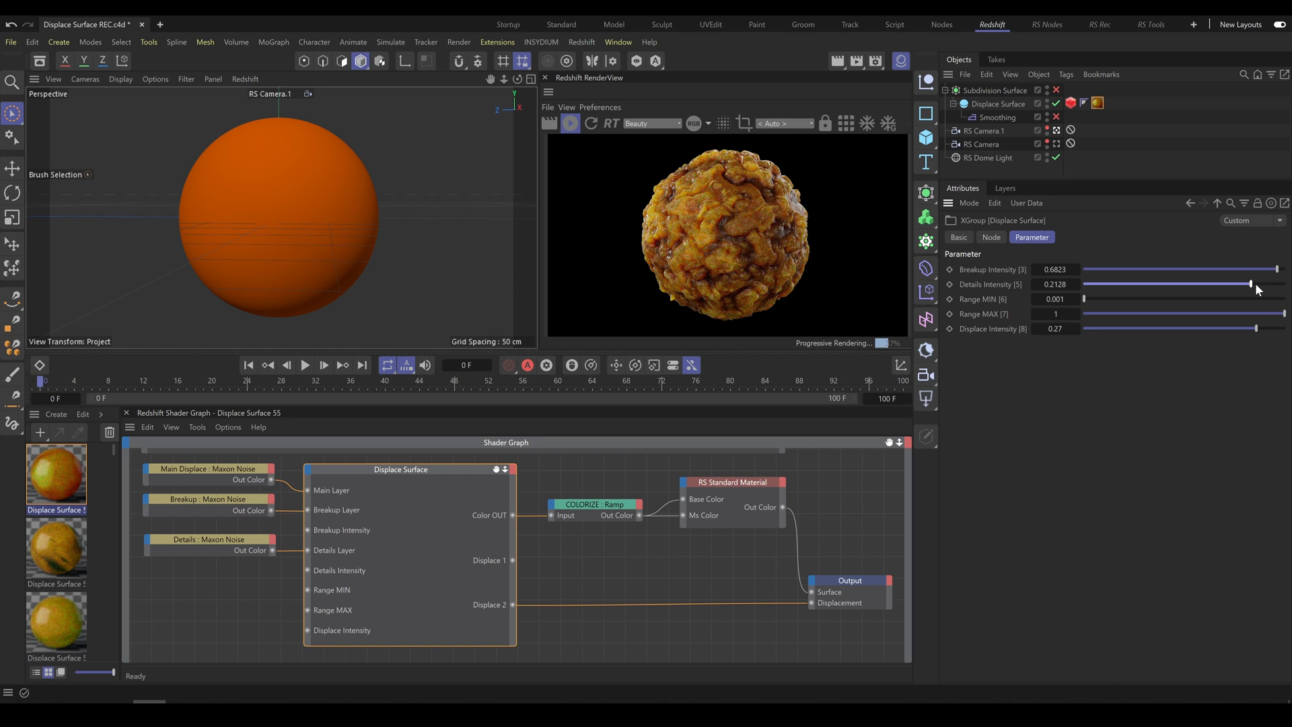
pyautogui.moveTo(1283, 313); pyautogui.dragTo(1273, 314)
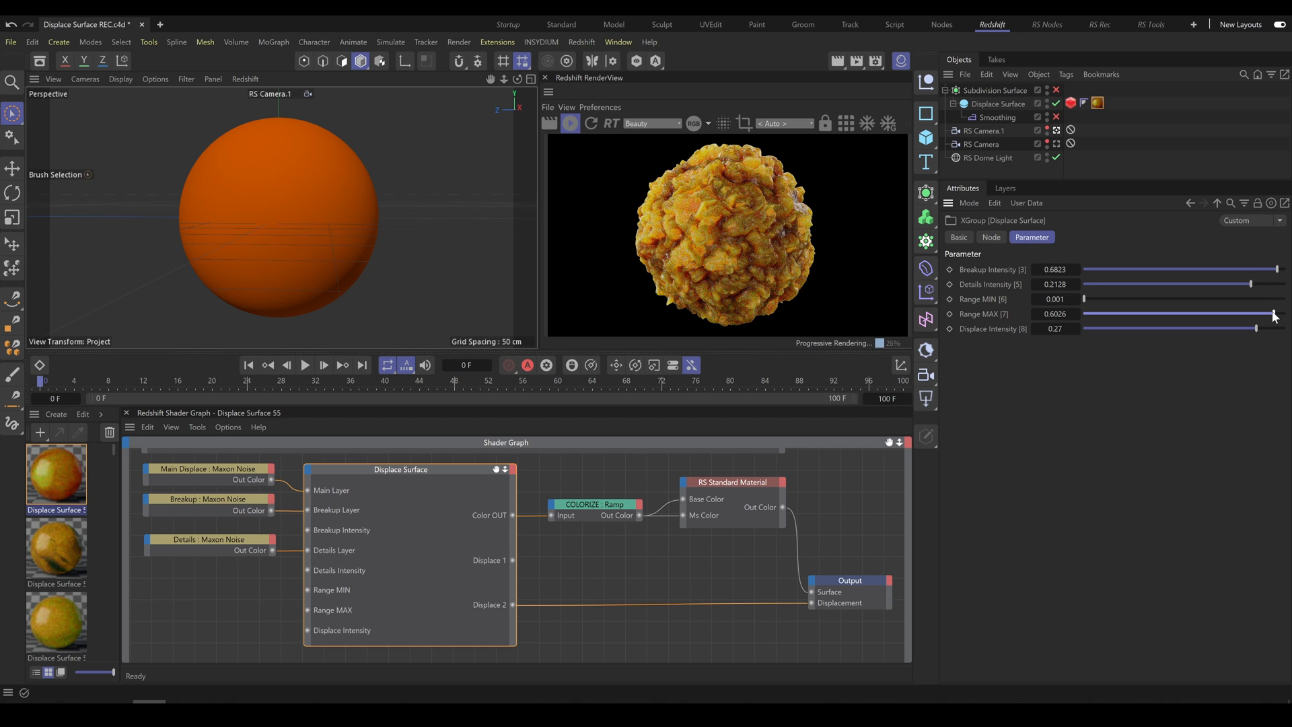
pyautogui.click(1265, 328)
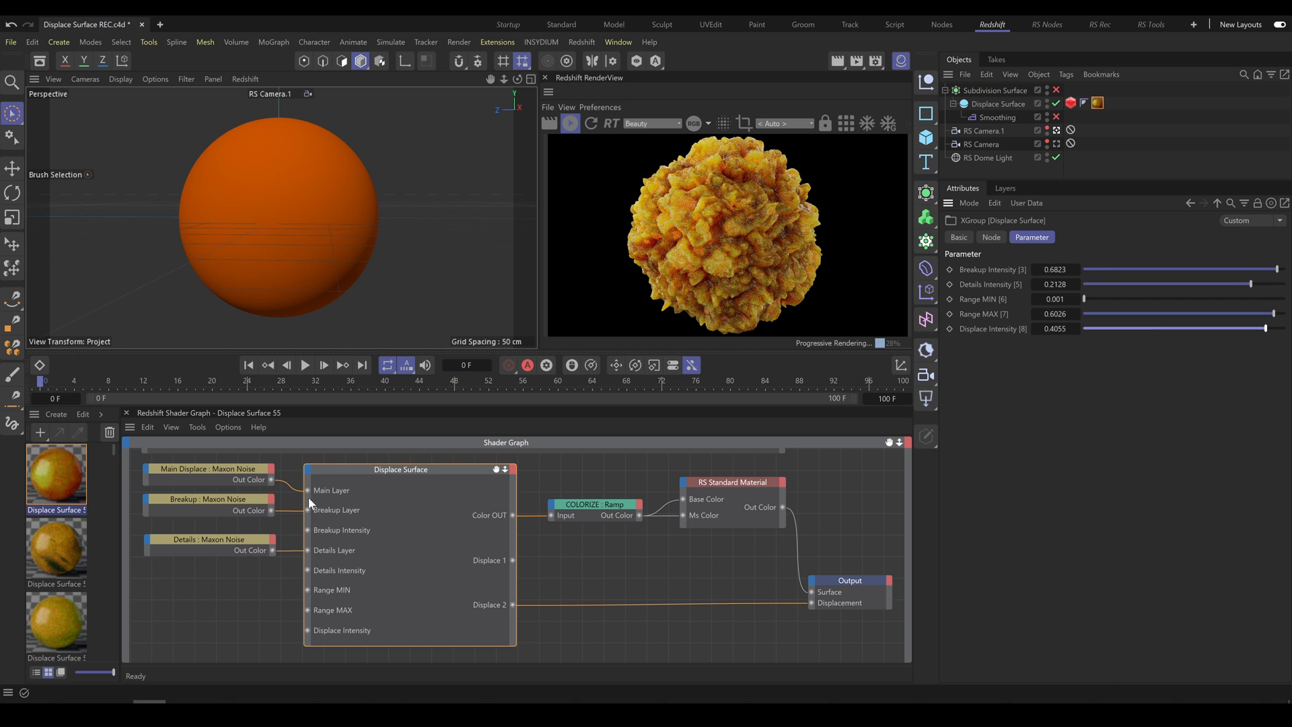
# Change the noise type of the Main Displace Maxon Noise node to Cranal.
pyautogui.click(224, 472)
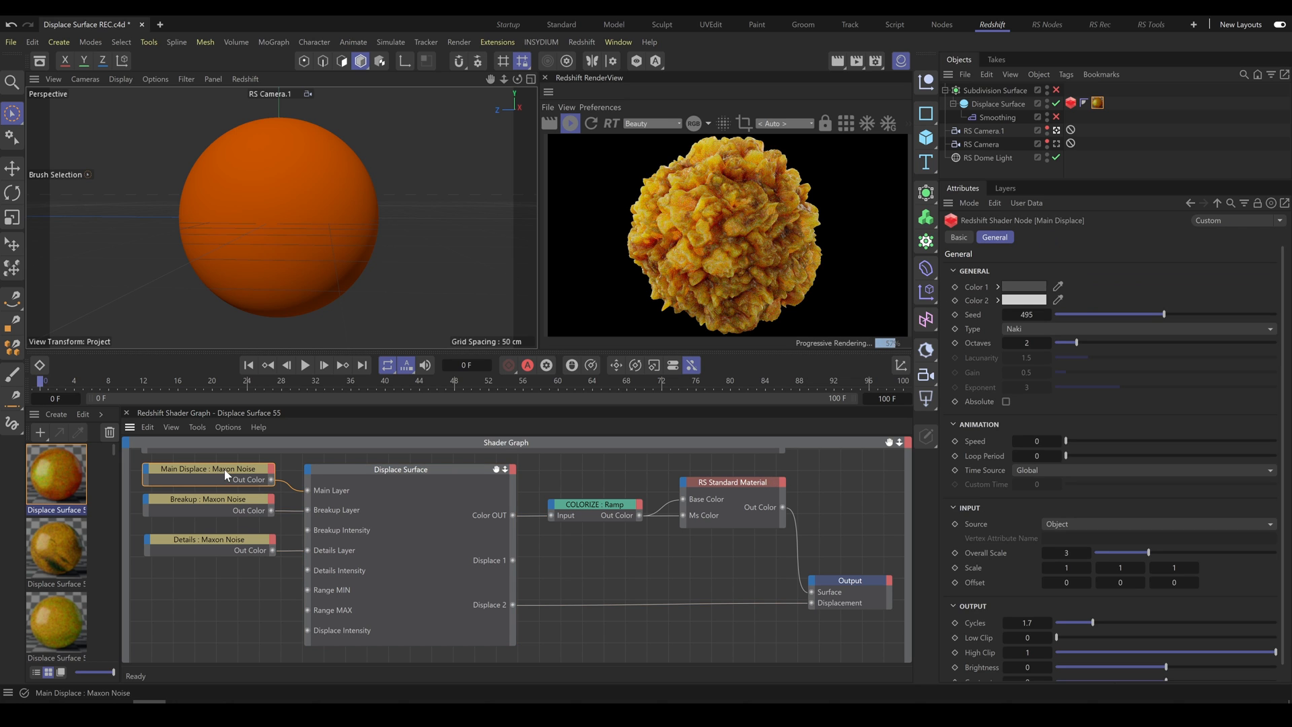
pyautogui.click(1070, 328)
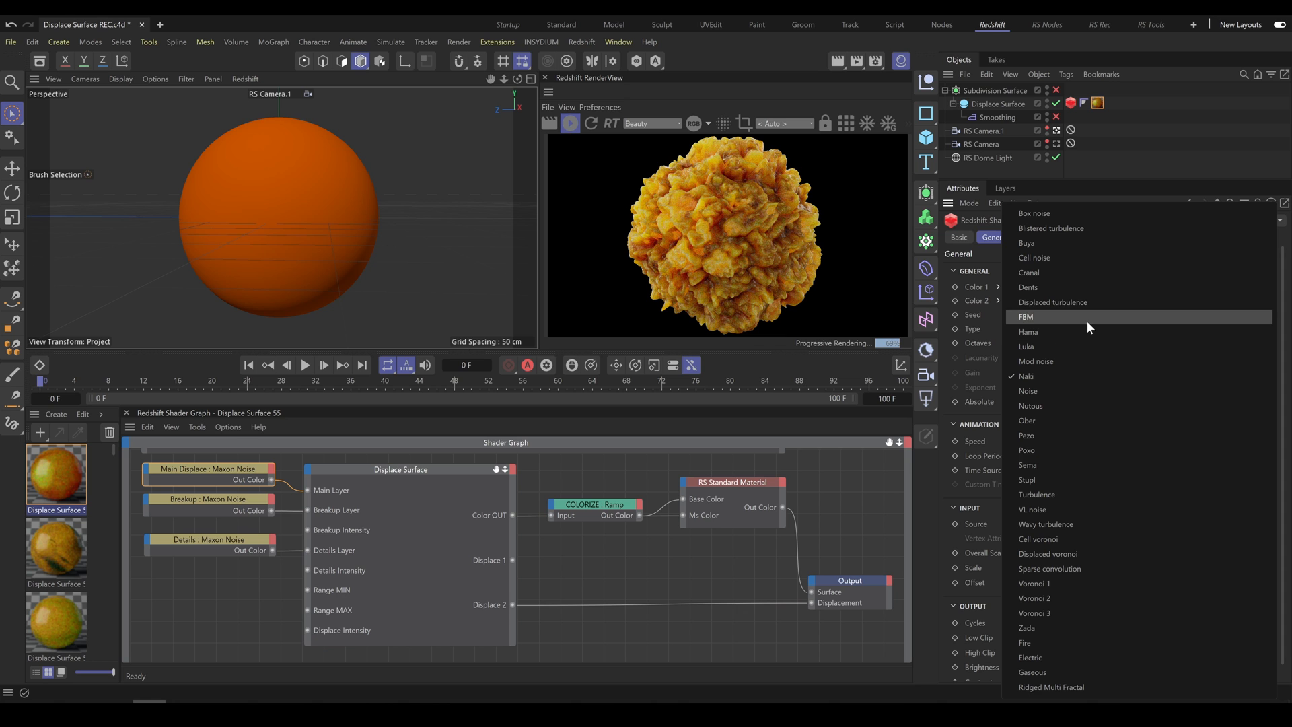
pyautogui.click(1047, 272)
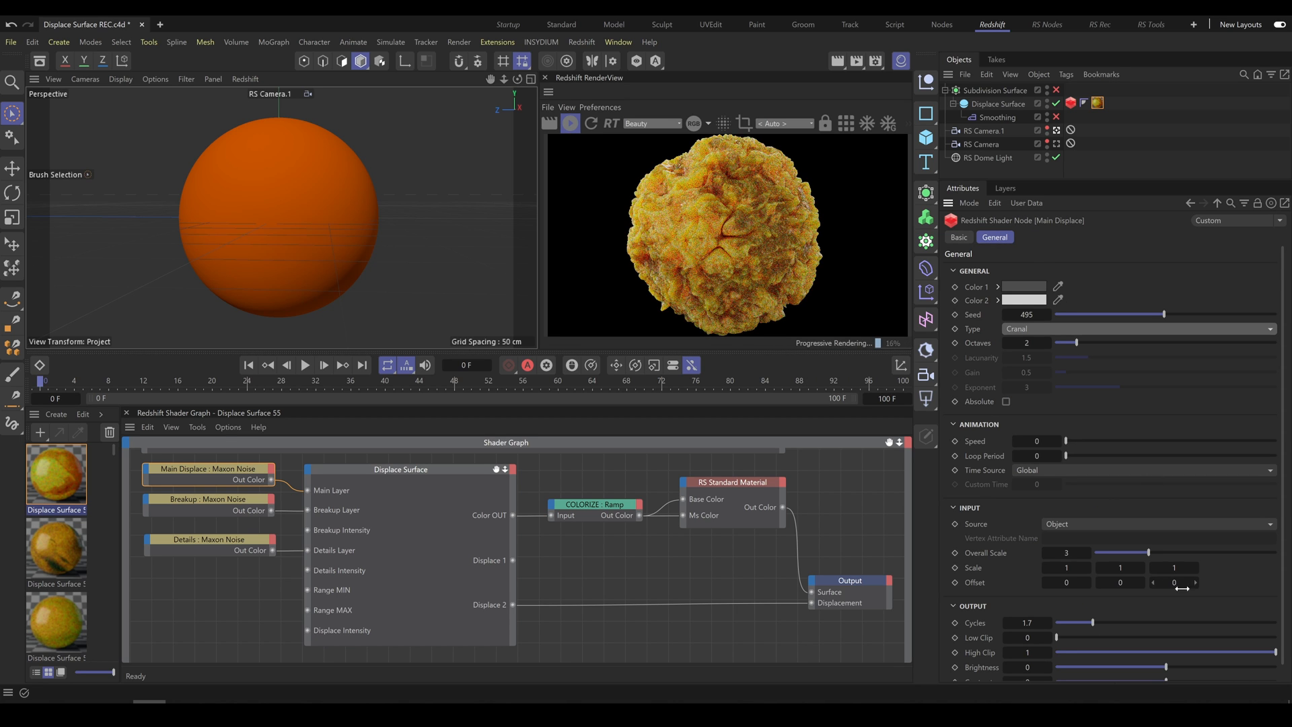
# Set the Main Displace noise's Low Clip to 0.64, Cycles to 1.96 and Overall Scale to 3.82.
pyautogui.moveTo(1056, 637); pyautogui.dragTo(1196, 638)
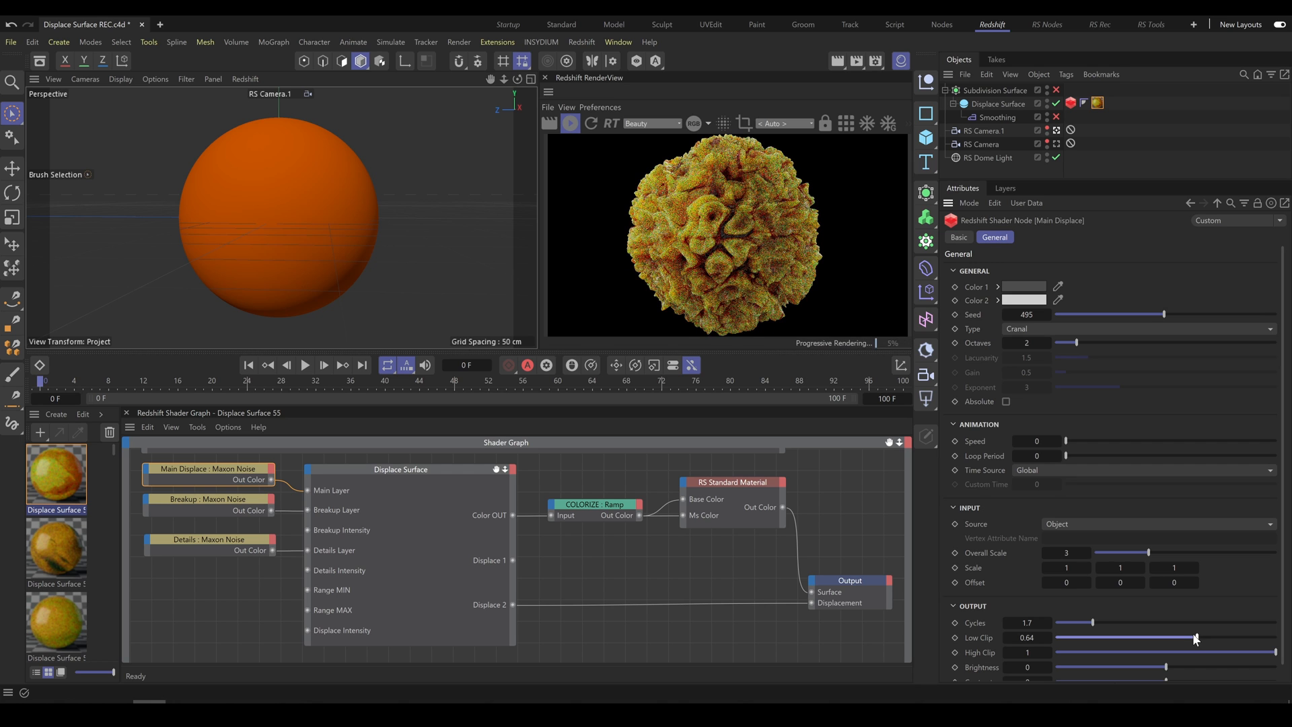
pyautogui.click(1123, 623)
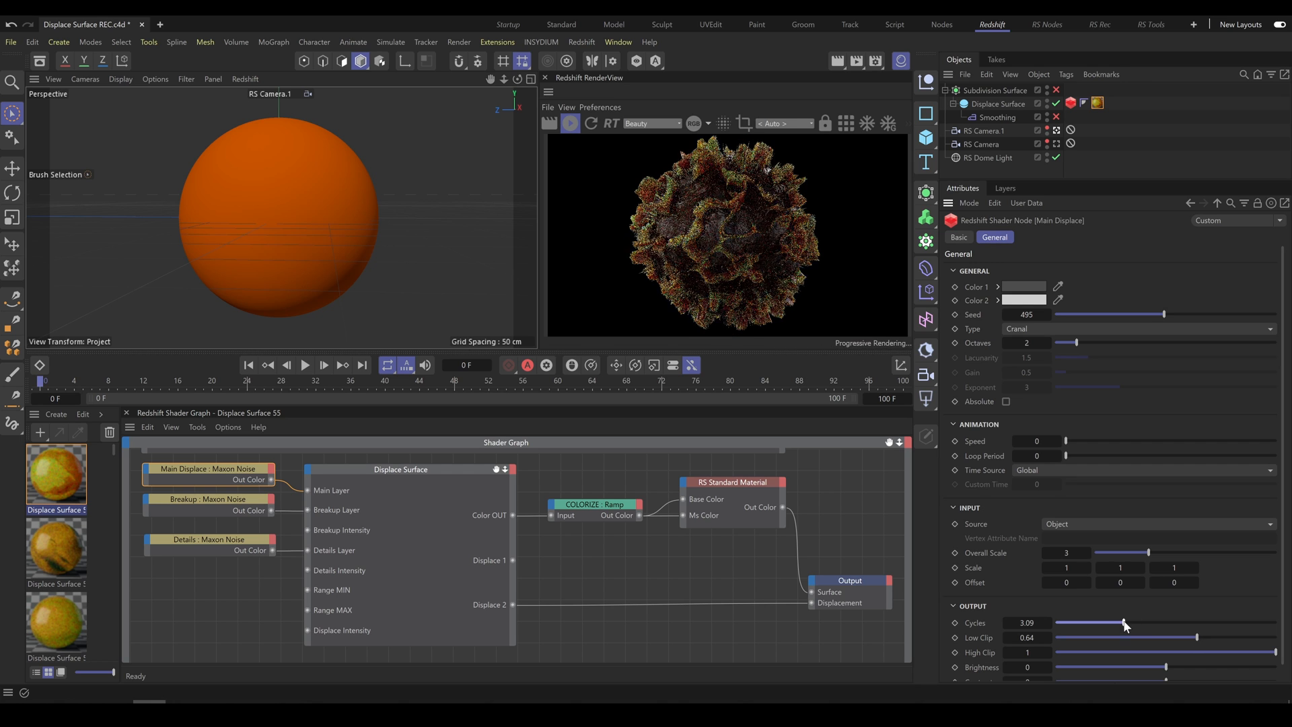
pyautogui.moveTo(1099, 620); pyautogui.dragTo(1098, 620)
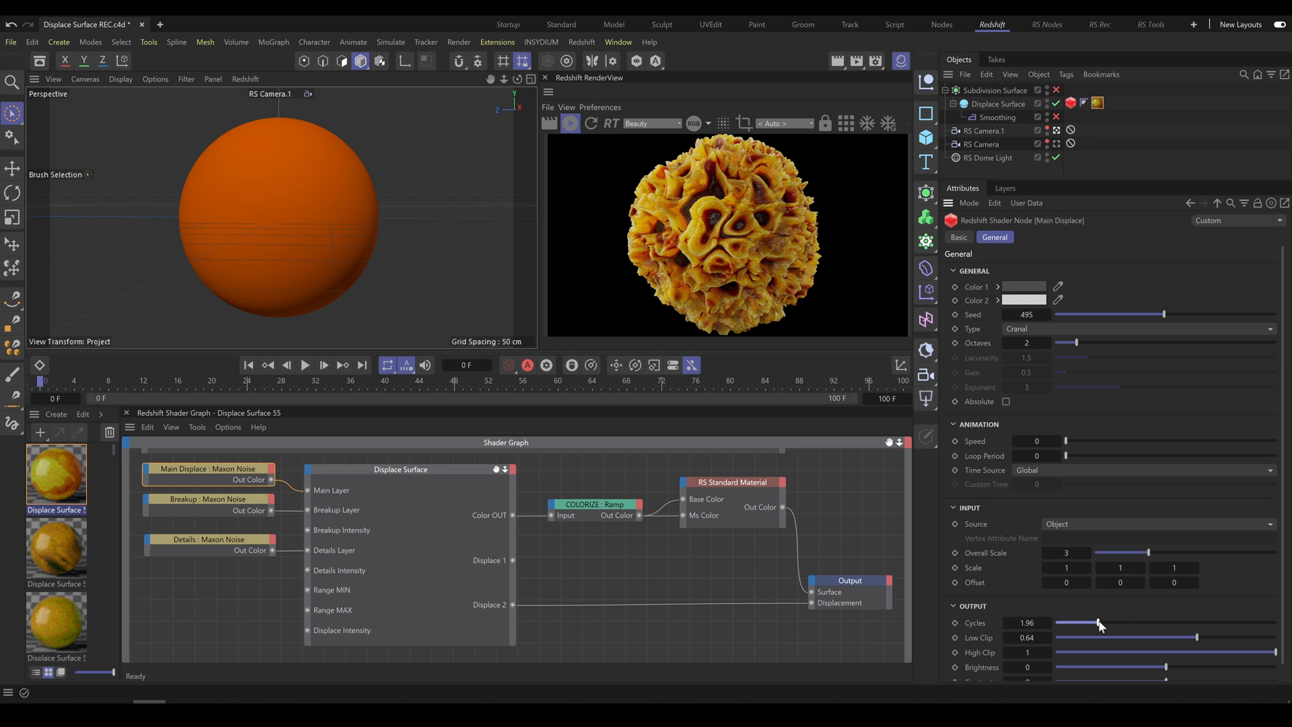
pyautogui.moveTo(1148, 553); pyautogui.dragTo(1143, 553)
pyautogui.moveTo(1156, 553); pyautogui.dragTo(1165, 553)
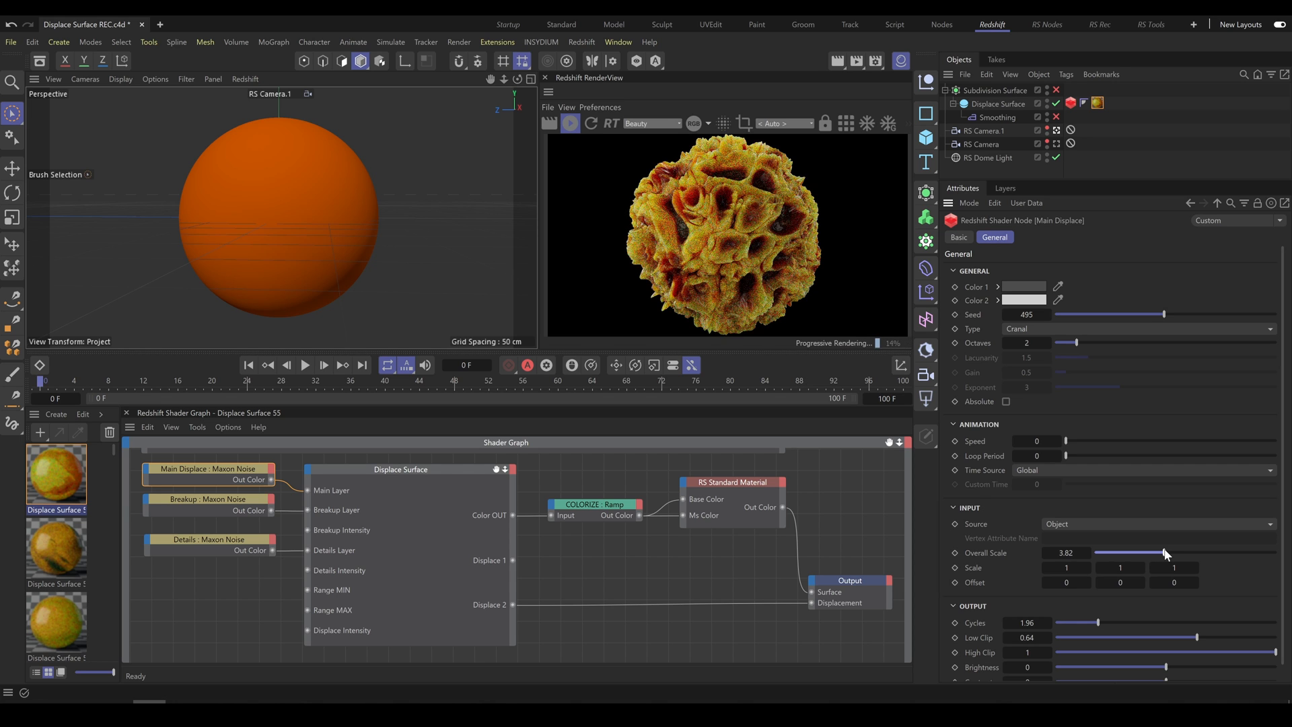
# In the COLORIZE ramp, set the first knot's hue to 28° and recolour the third knot with hue 310° and value 62%.
pyautogui.click(609, 511)
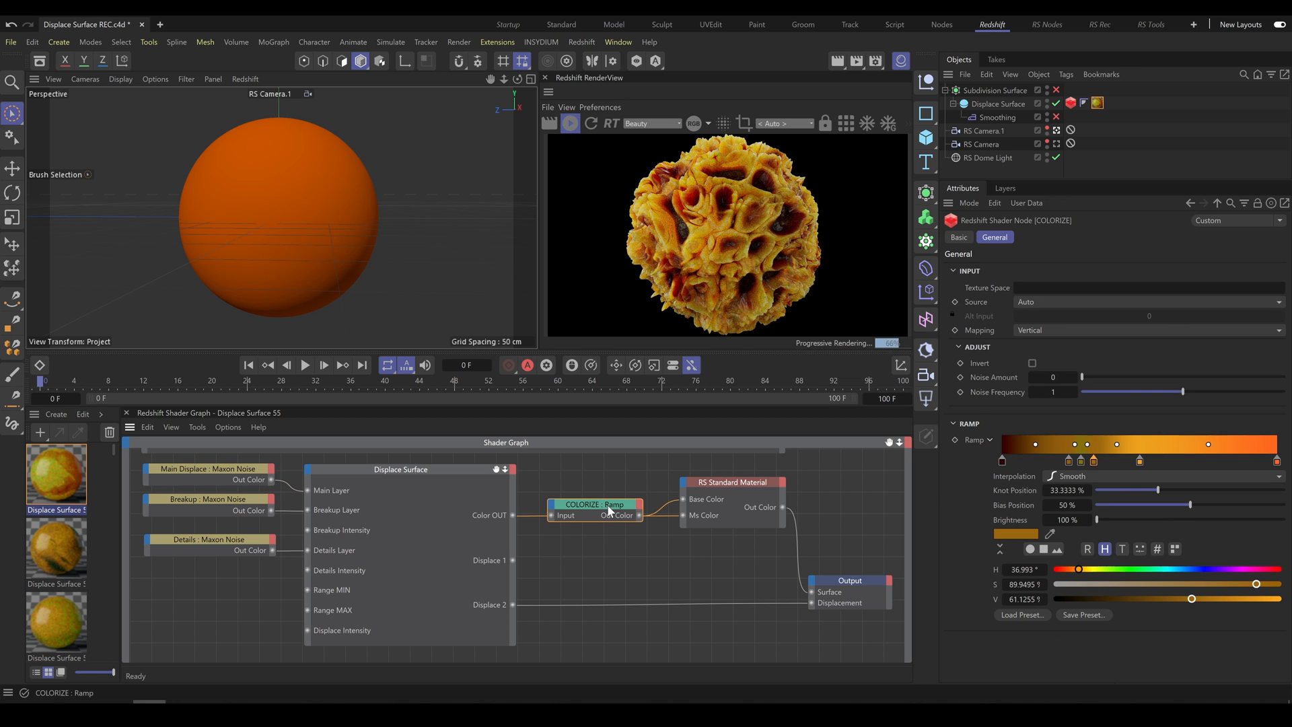
pyautogui.click(1002, 461)
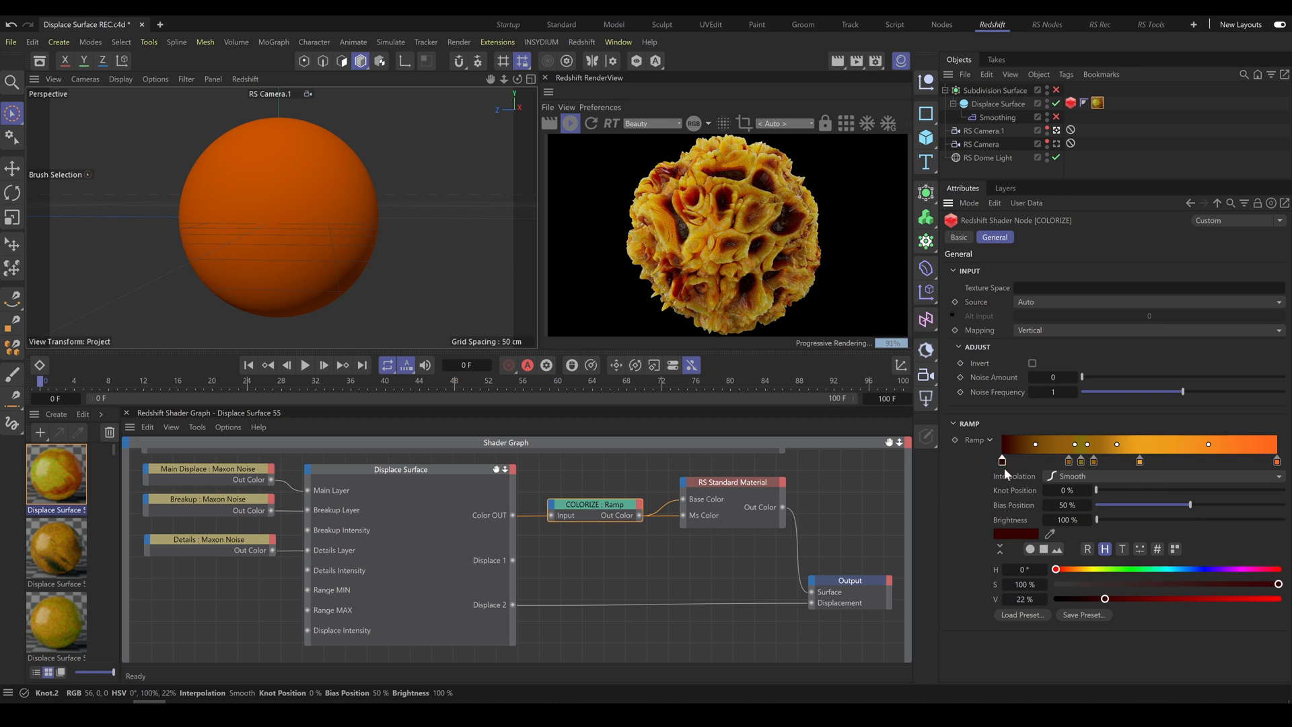
pyautogui.click(1072, 568)
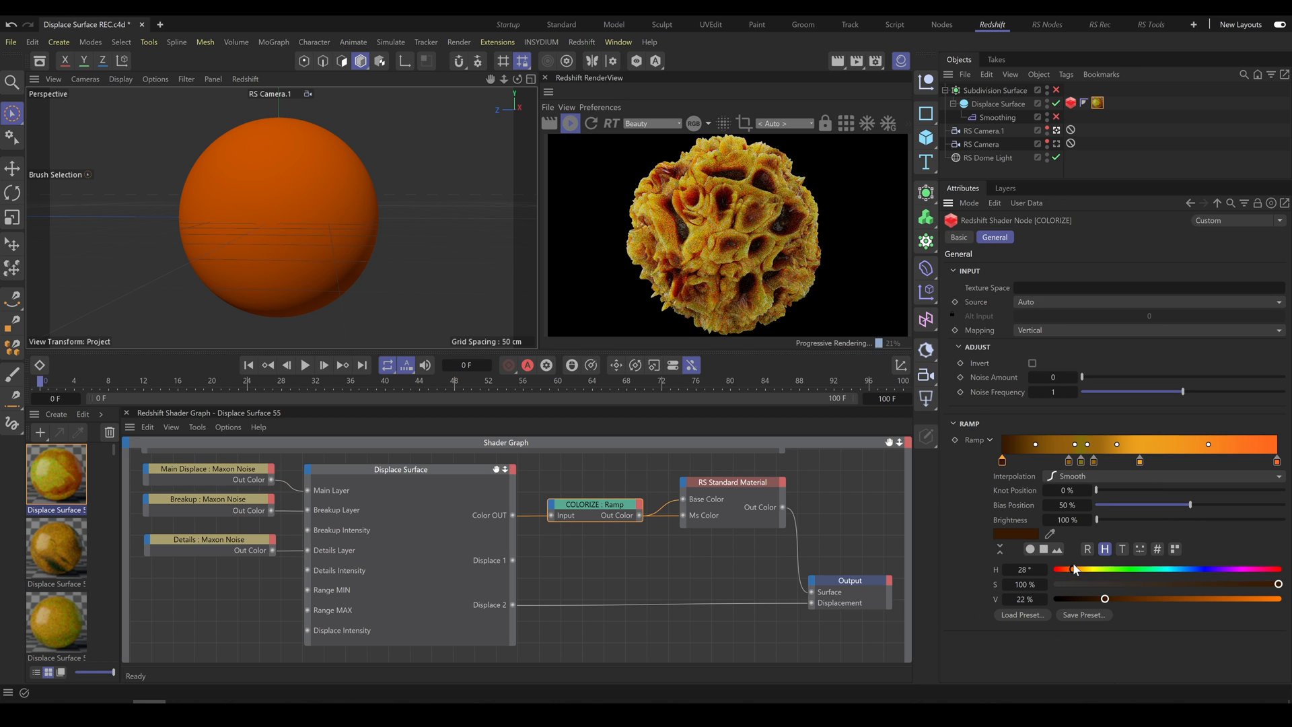
pyautogui.click(1081, 461)
pyautogui.click(1245, 568)
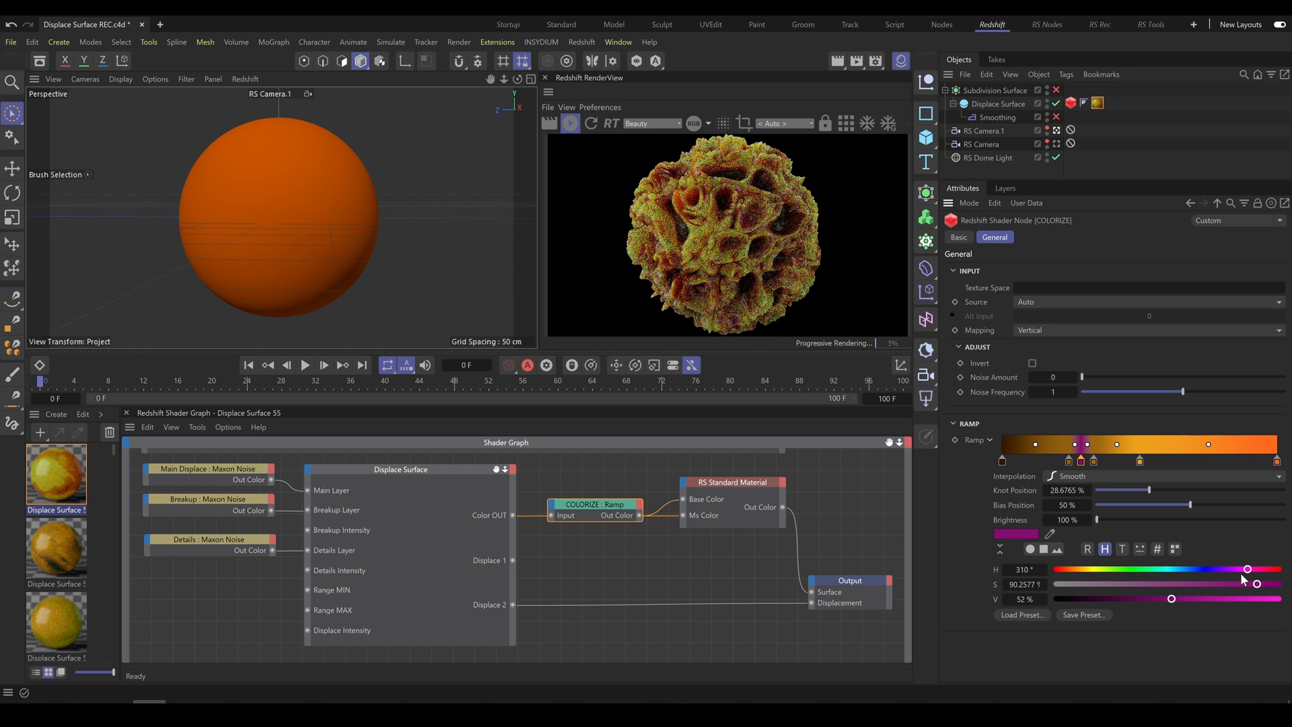
pyautogui.click(1194, 598)
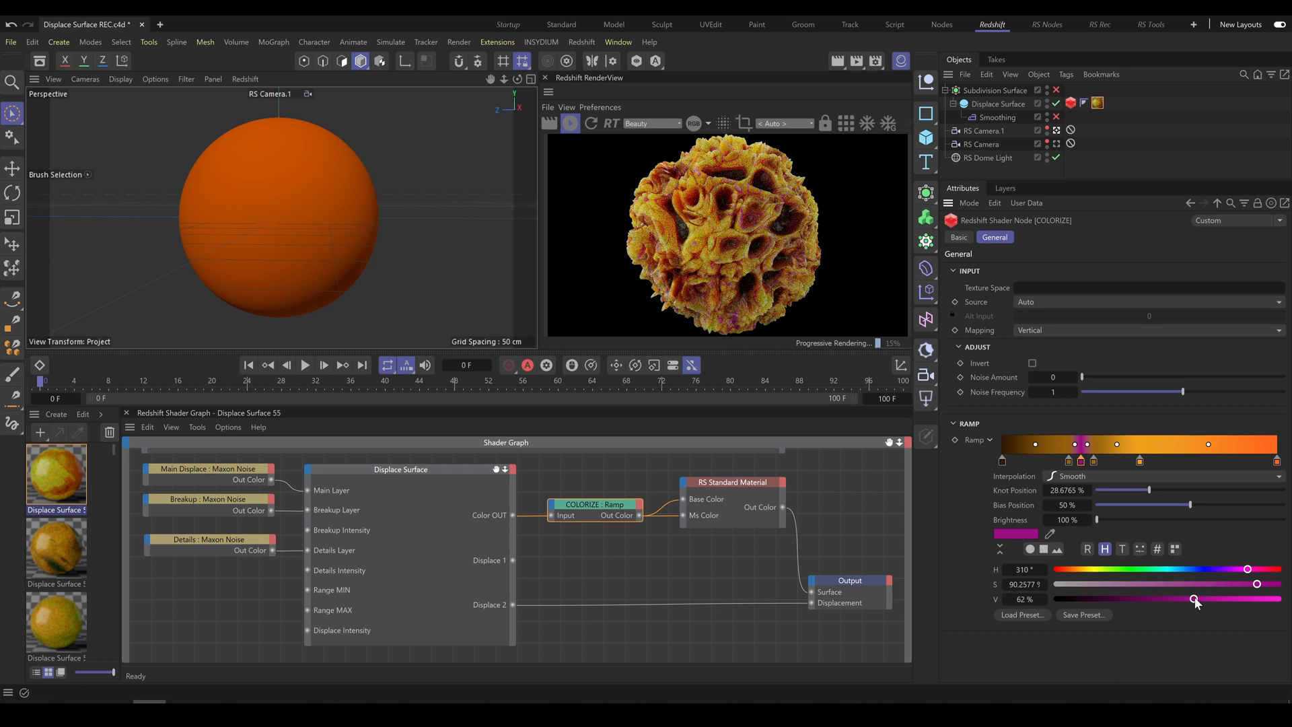
# Set the hue of the COLORIZE ramp knot at the 50% position to 27°.
pyautogui.click(1140, 461)
pyautogui.click(1067, 569)
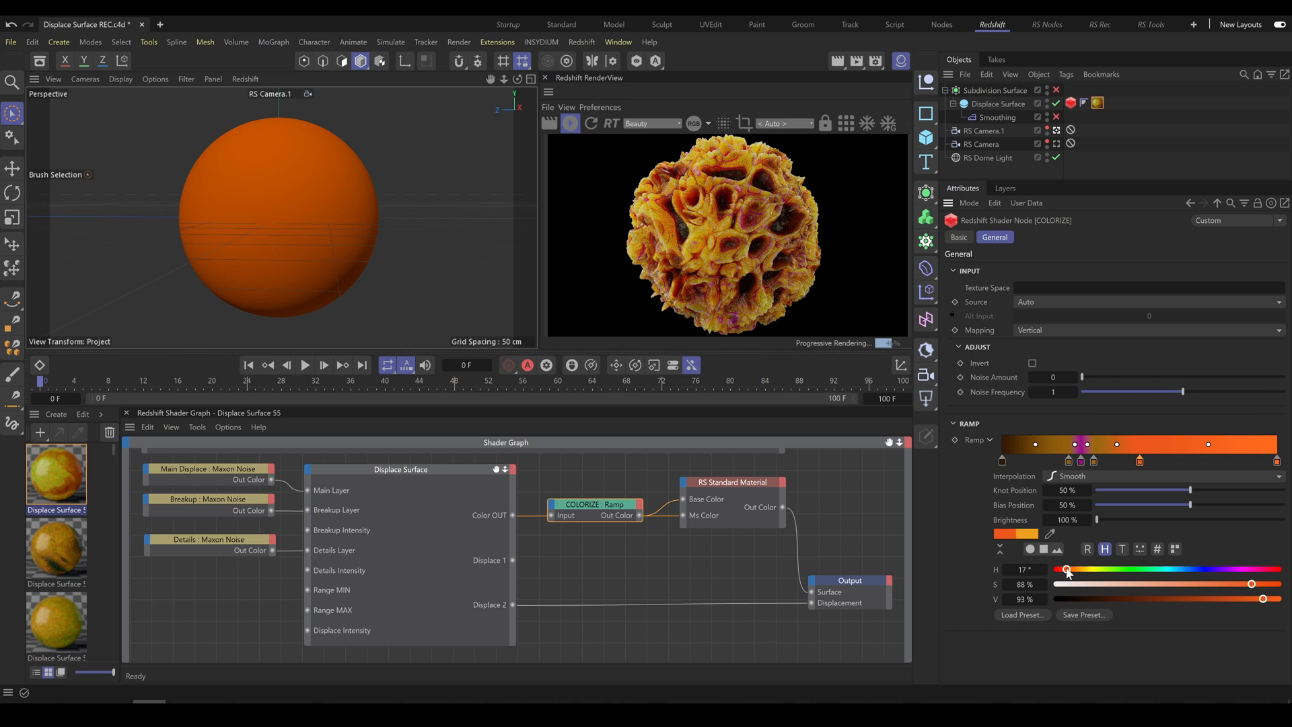
pyautogui.click(1074, 569)
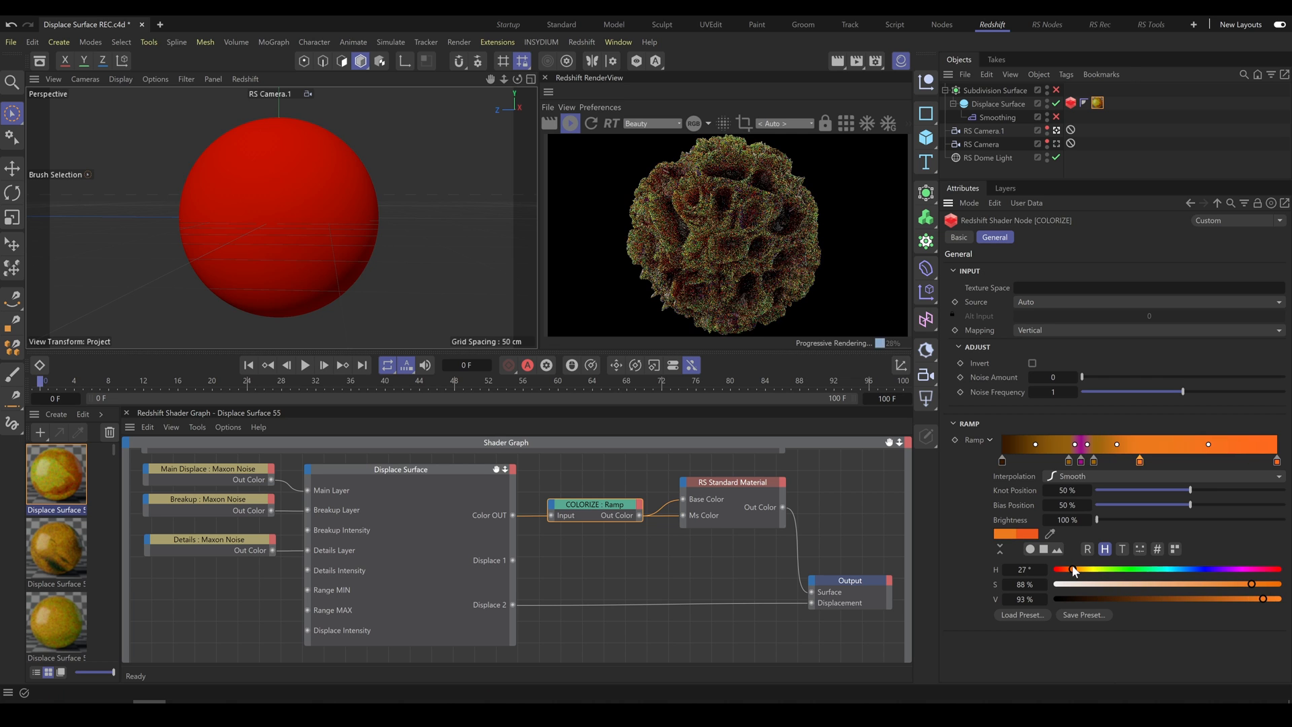
# Move the second ramp knot to about 17.4% with hue 204°, and the fourth knot to about 41.4% with value 43%.
pyautogui.moveTo(1069, 461); pyautogui.dragTo(1050, 461)
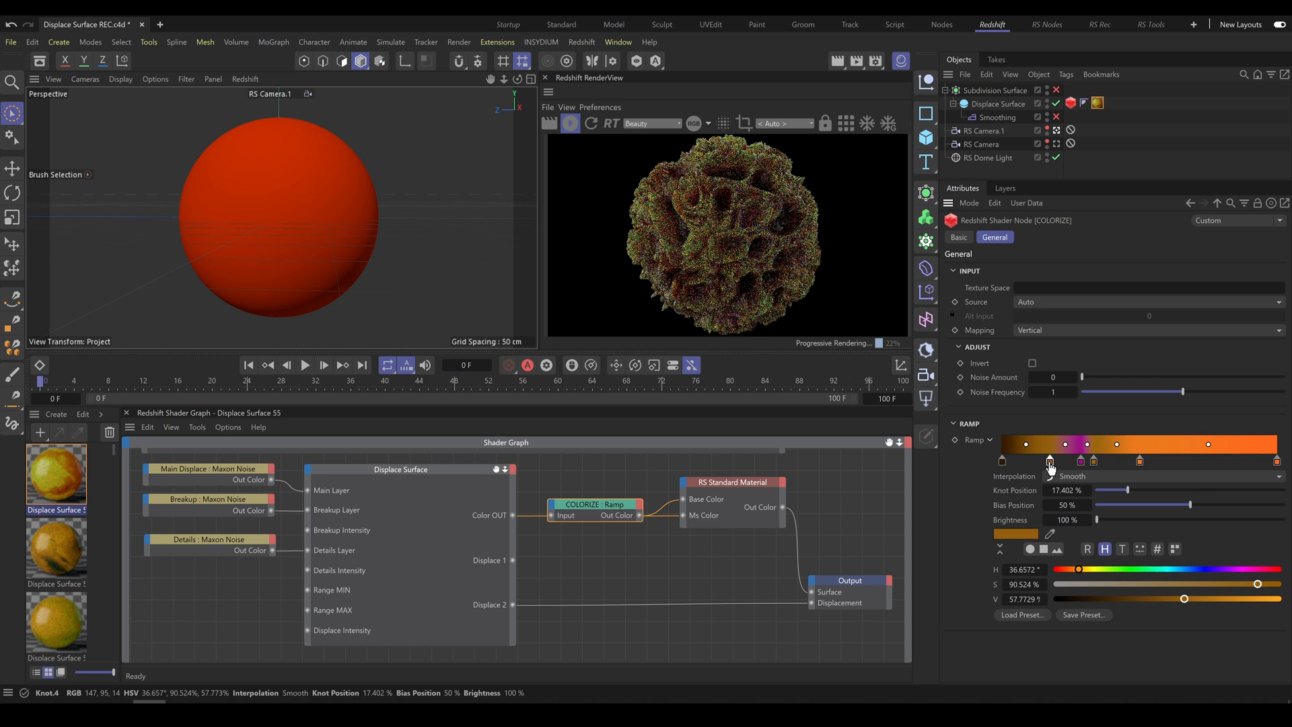
pyautogui.click(1092, 569)
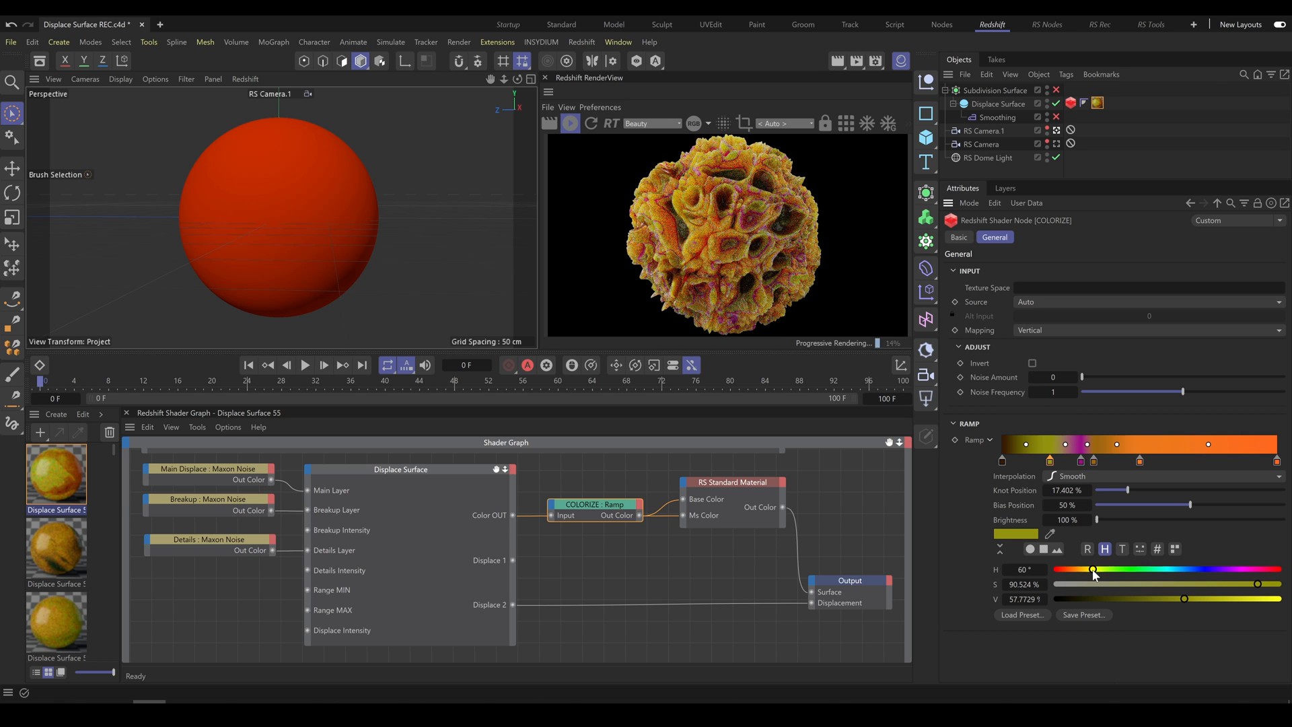
pyautogui.moveTo(1092, 569); pyautogui.dragTo(1183, 570)
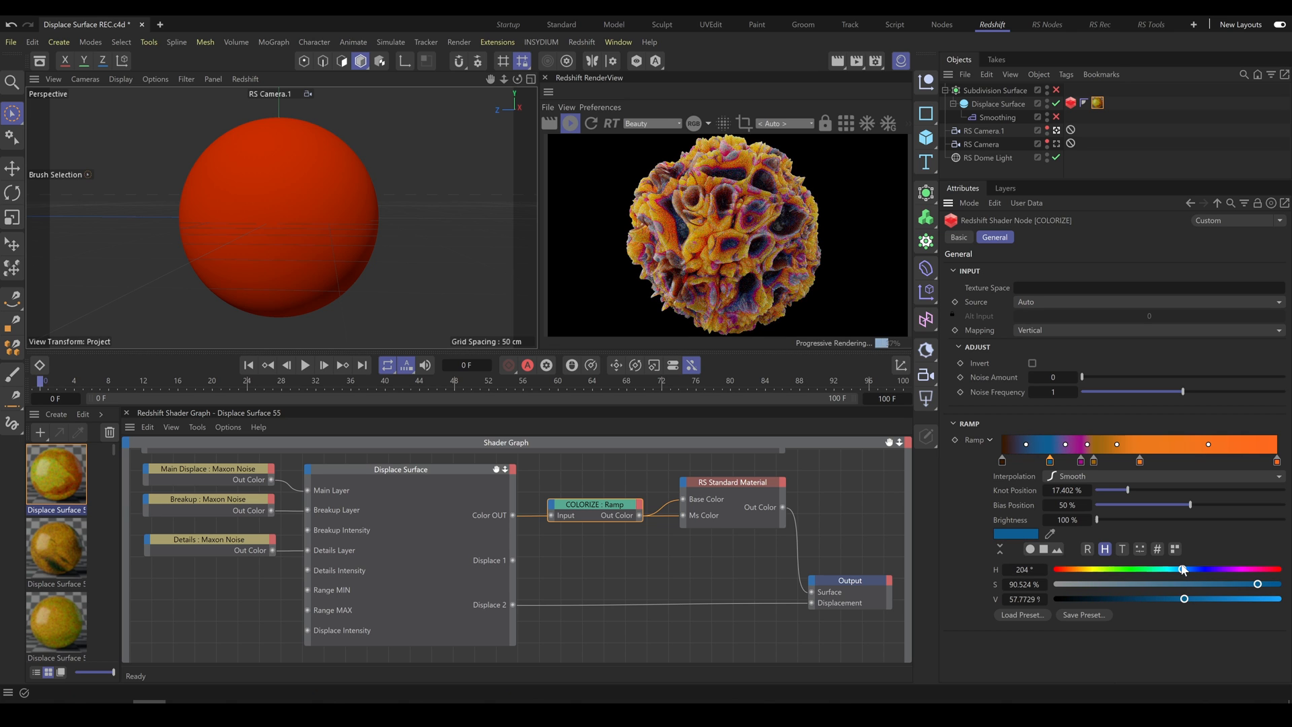
pyautogui.moveTo(1094, 461); pyautogui.dragTo(1116, 462)
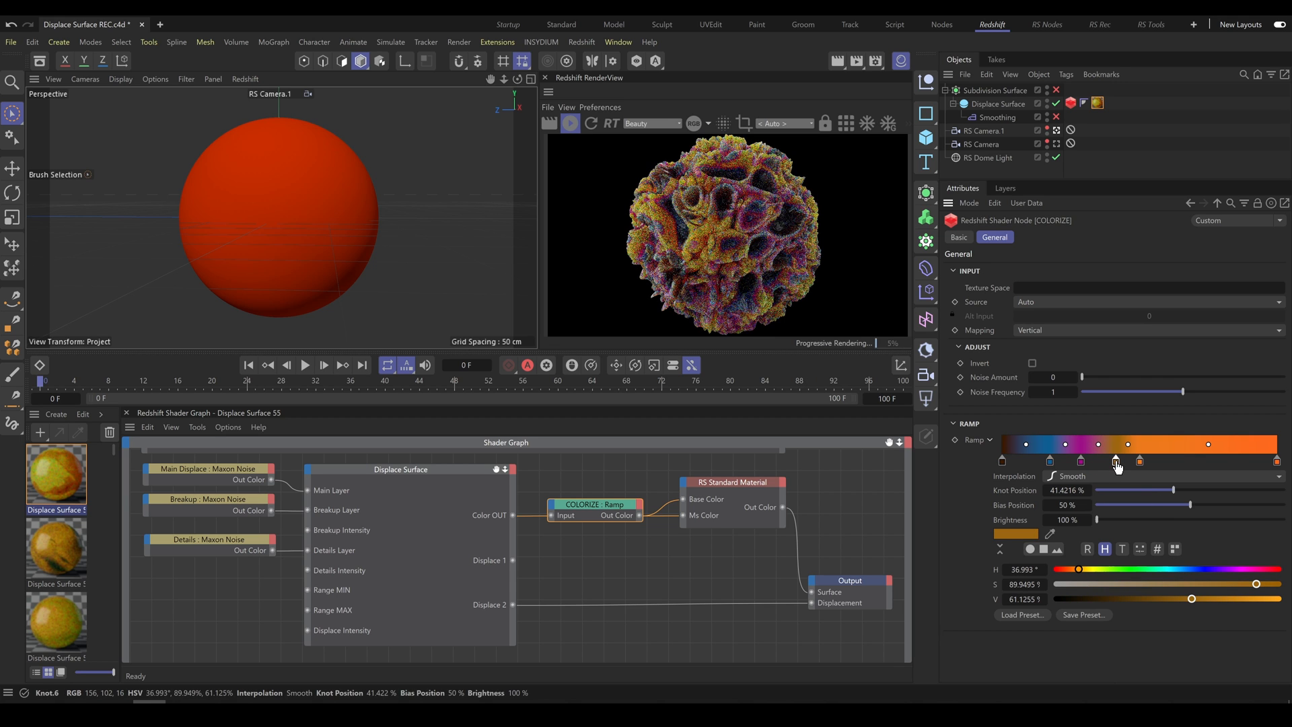
pyautogui.click(1152, 600)
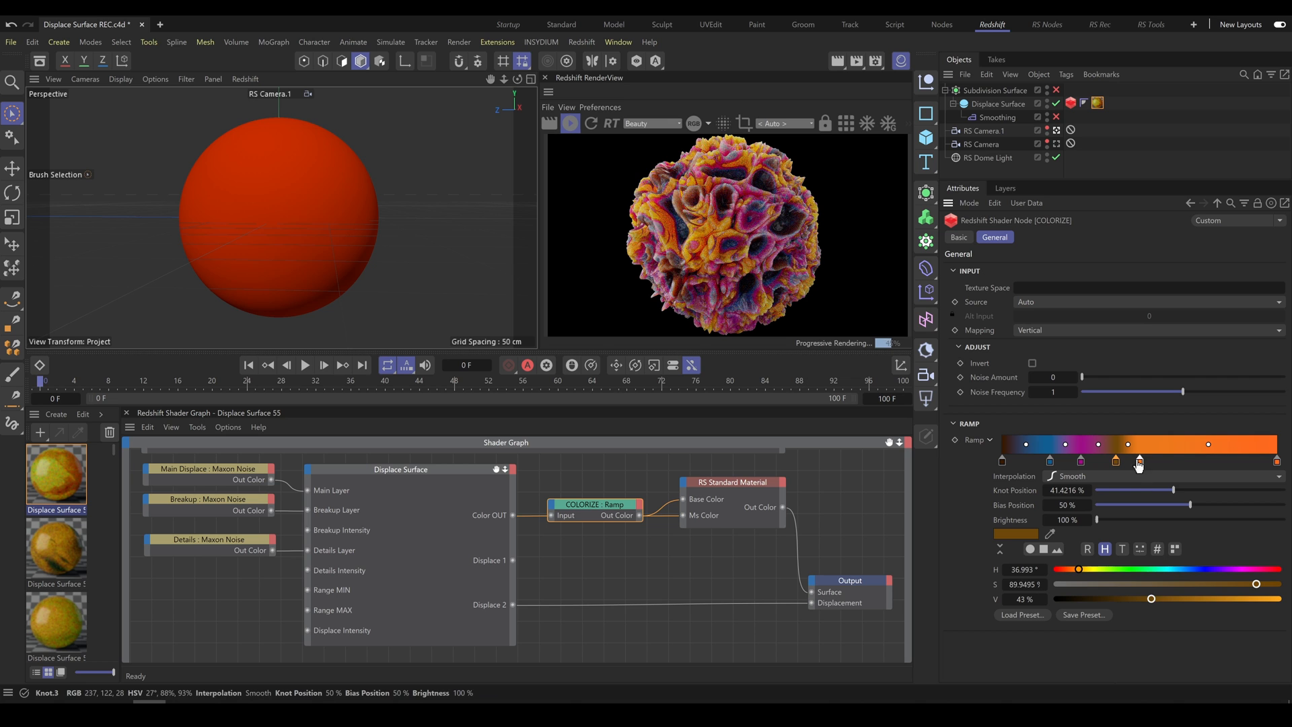
# Move the fifth ramp knot to about 61% and recolour it blue with hue 203° and value 67%.
pyautogui.moveTo(1139, 461); pyautogui.dragTo(1161, 470)
pyautogui.click(1161, 570)
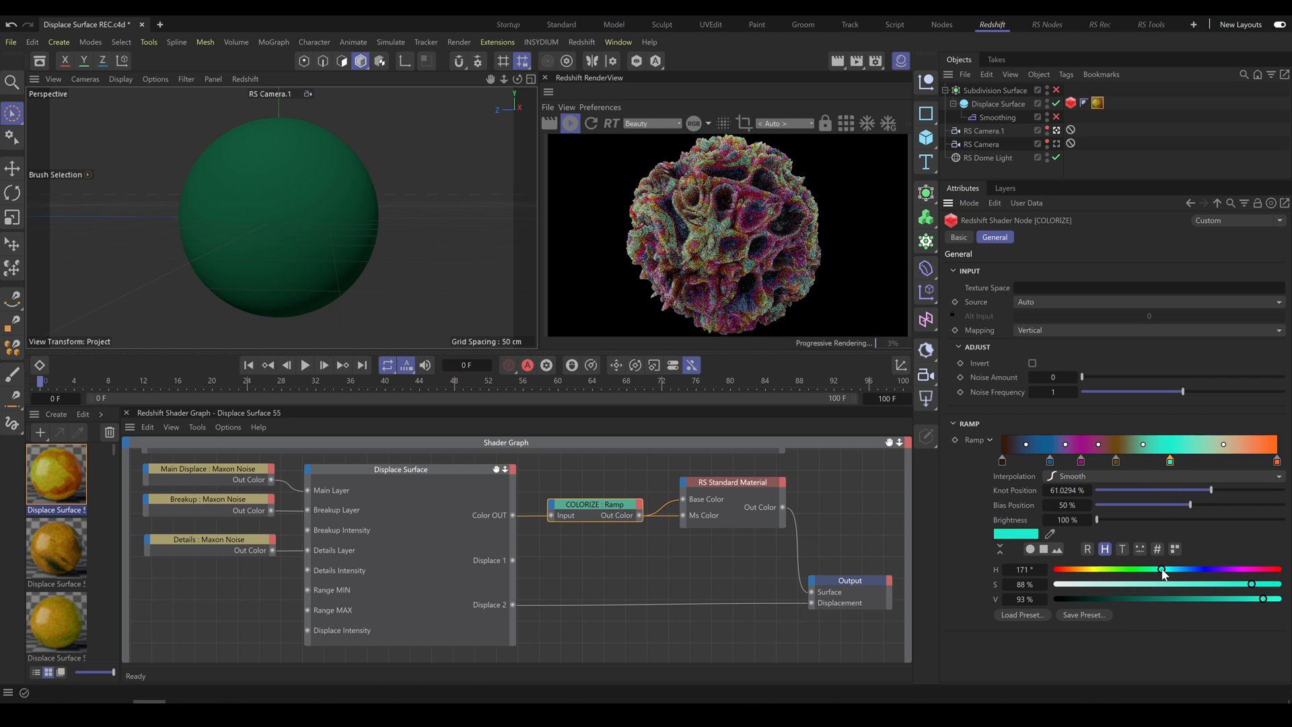
pyautogui.click(1183, 569)
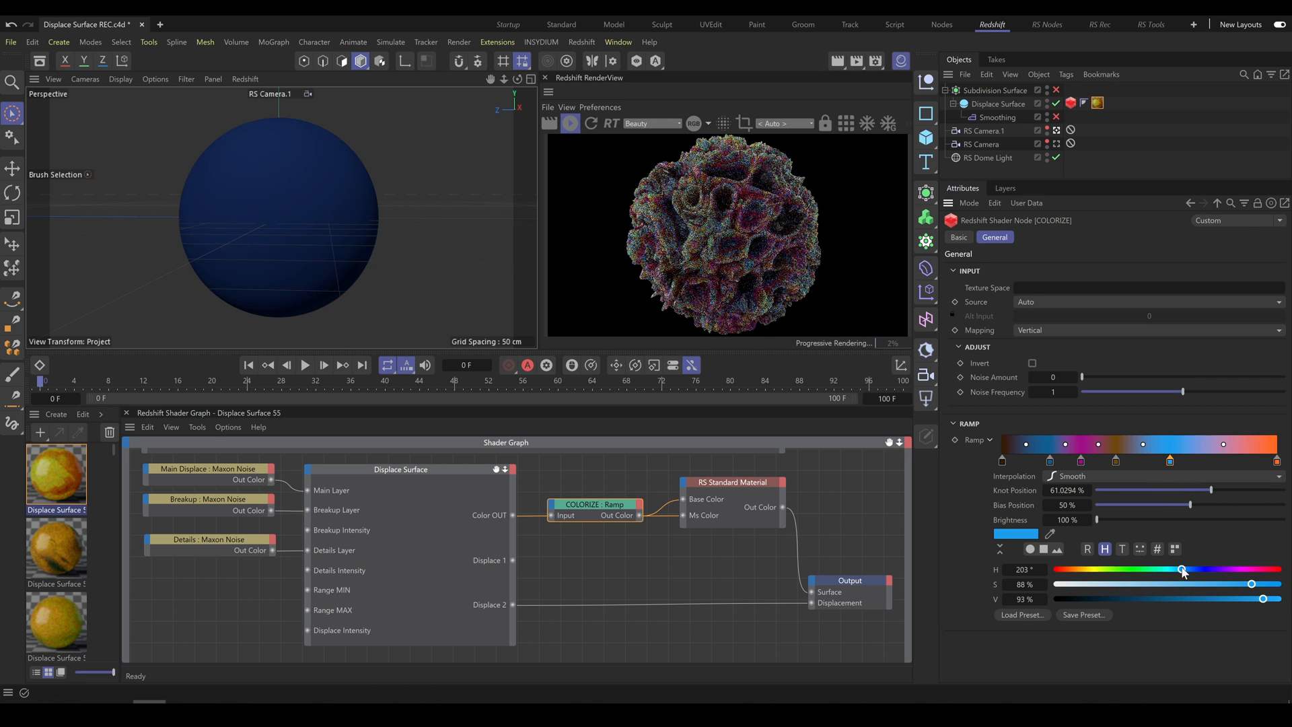
pyautogui.click(1206, 598)
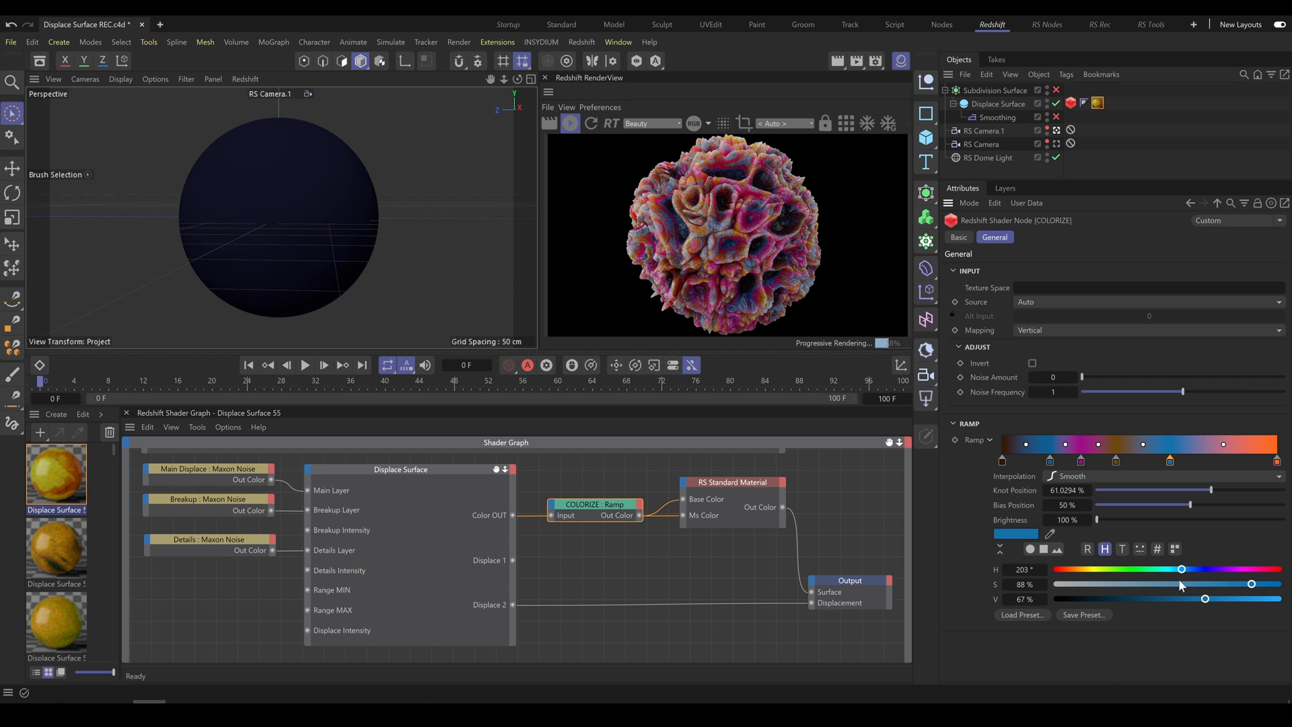
# Move the second ramp knot to about 14.5% and shift the first knot's hue to magenta.
pyautogui.moveTo(1049, 462); pyautogui.dragTo(1042, 463)
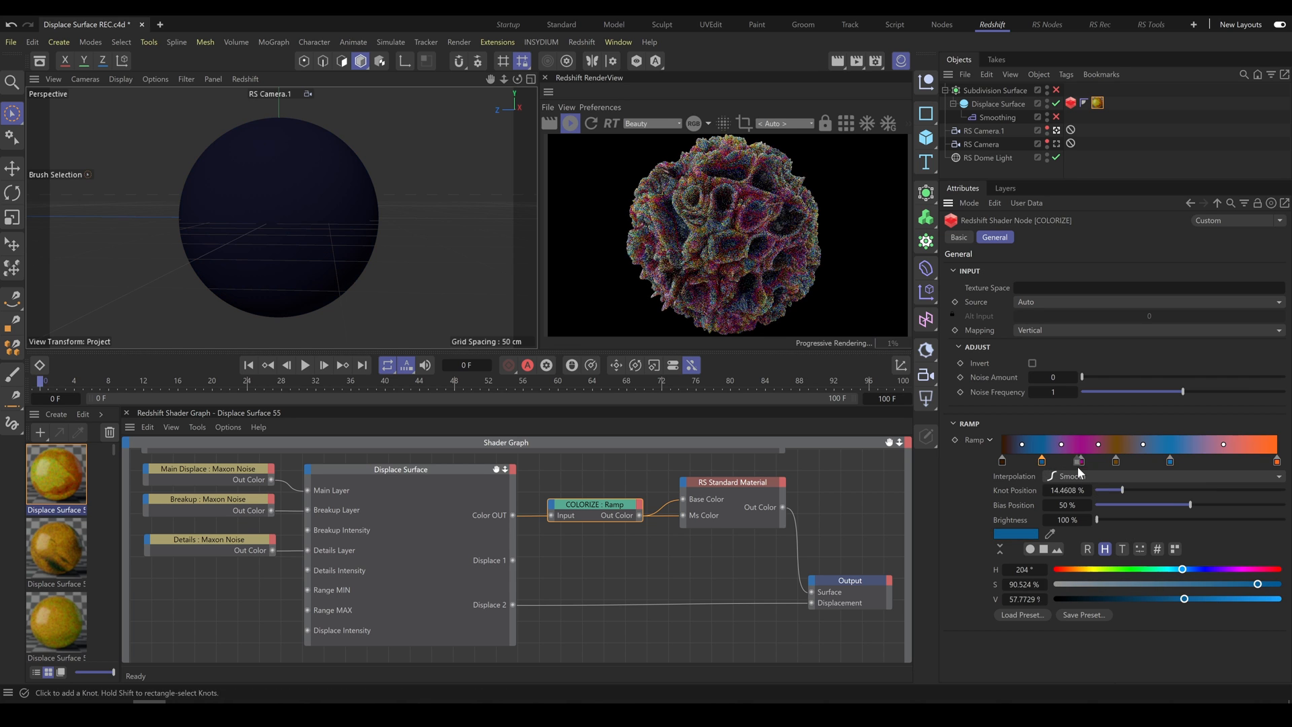
pyautogui.click(1002, 462)
pyautogui.click(1256, 569)
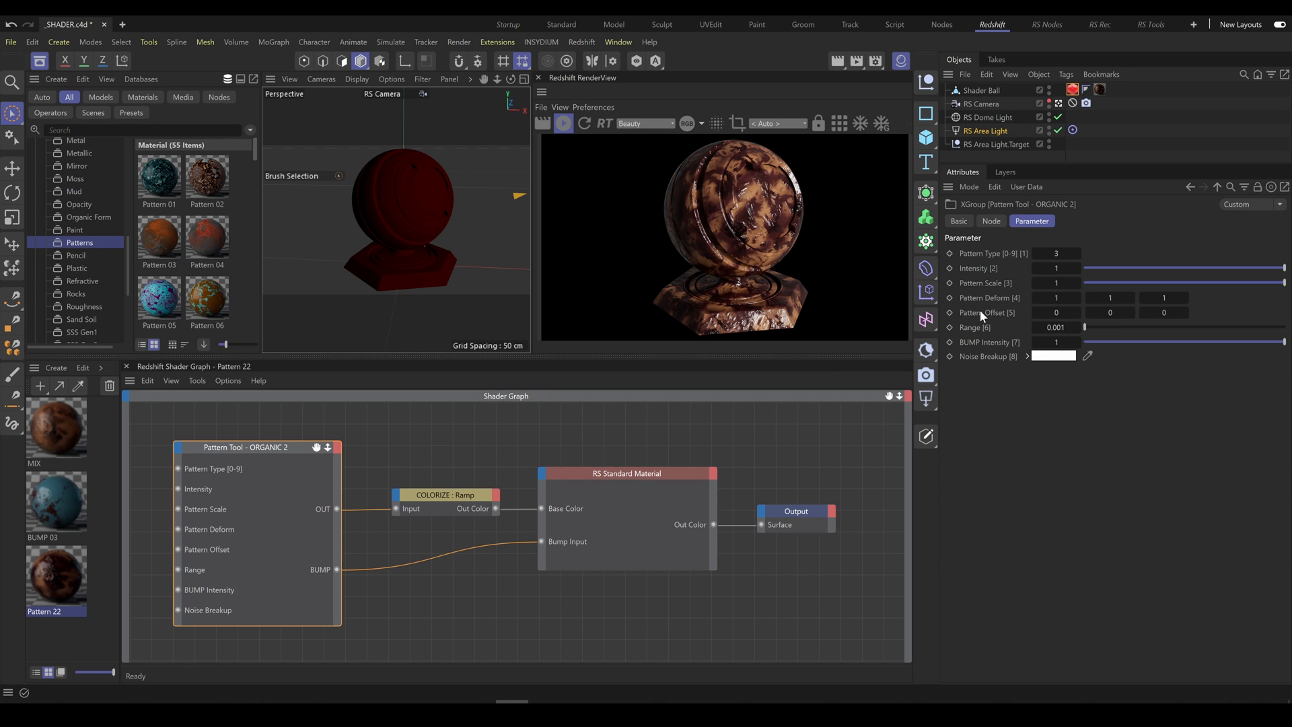
# Try Pattern Type 4 on the Pattern Tool - ORGANIC 2 node, and switch it back to type 3.
pyautogui.click(444, 494)
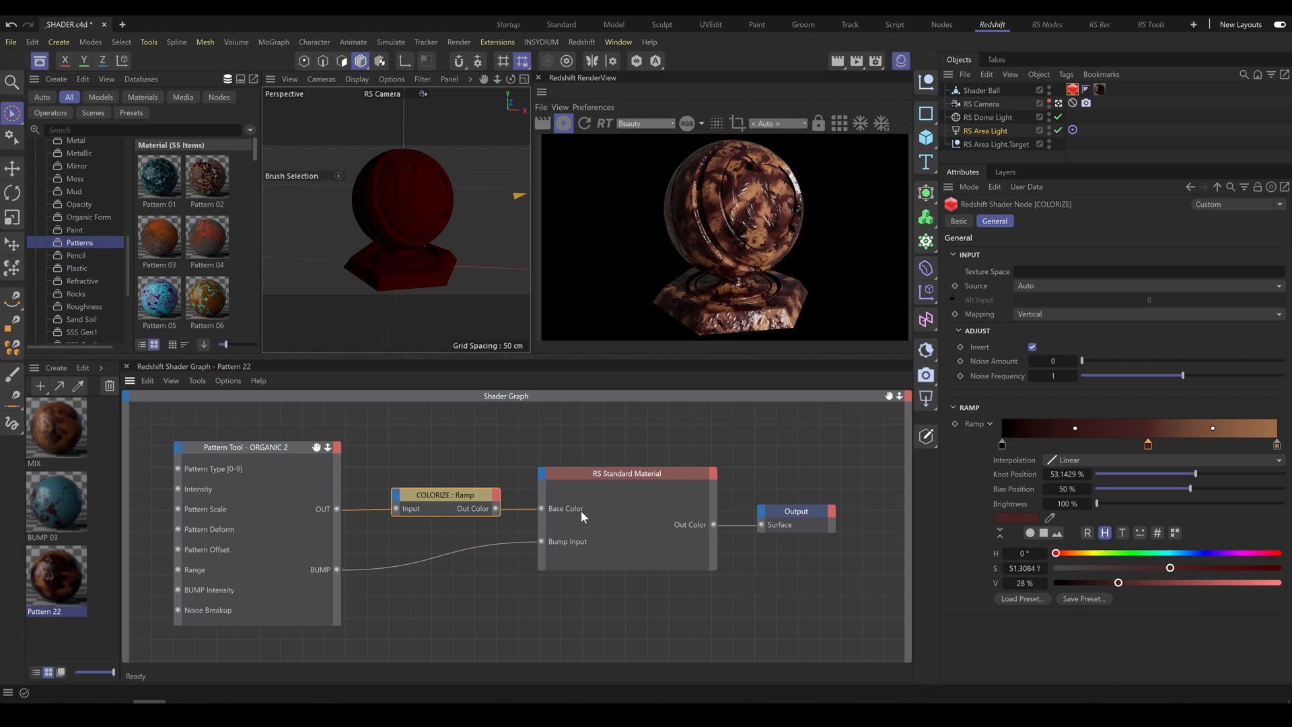
pyautogui.click(276, 446)
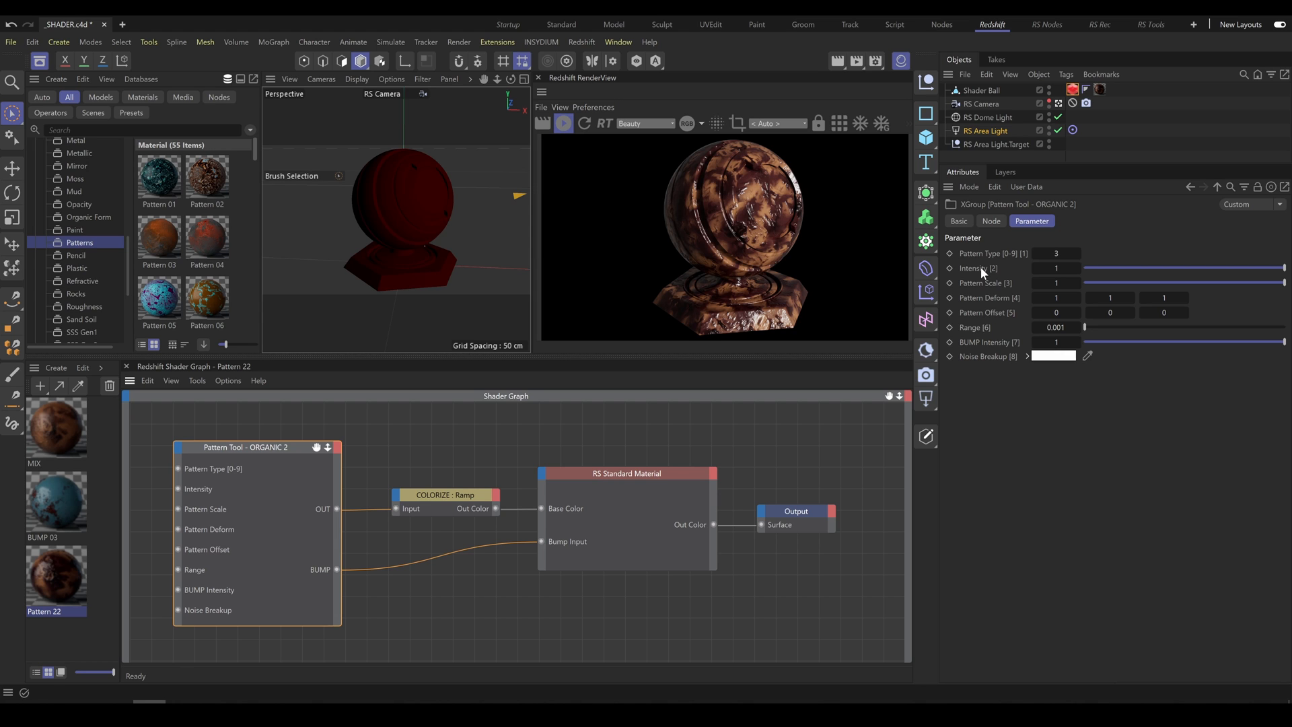
pyautogui.click(1077, 253)
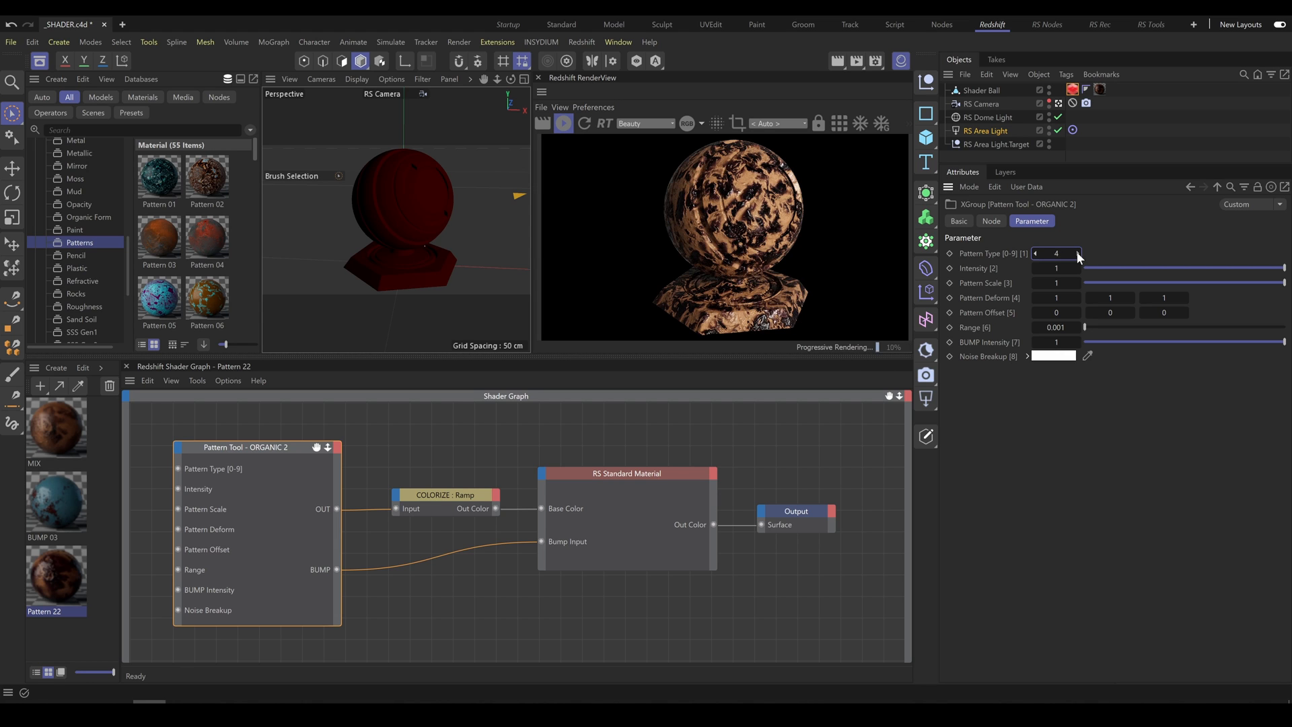
pyautogui.click(1035, 253)
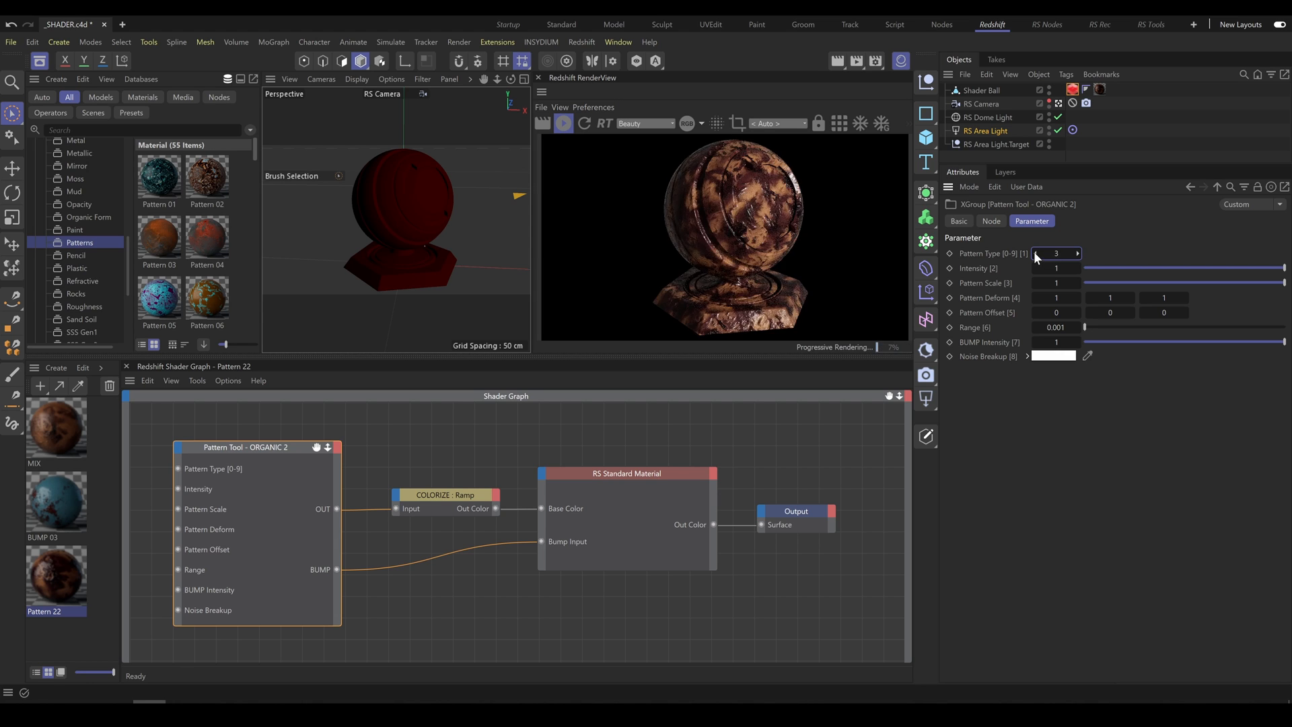
# On the Pattern Tool - ORGANIC 2 node, set Pattern Scale to 2 and the second Pattern Deform value to 2.
pyautogui.moveTo(1284, 268)
pyautogui.mouseDown()
pyautogui.moveTo(1263, 272)
pyautogui.moveTo(1286, 268)
pyautogui.moveTo(1280, 284)
pyautogui.mouseUp()
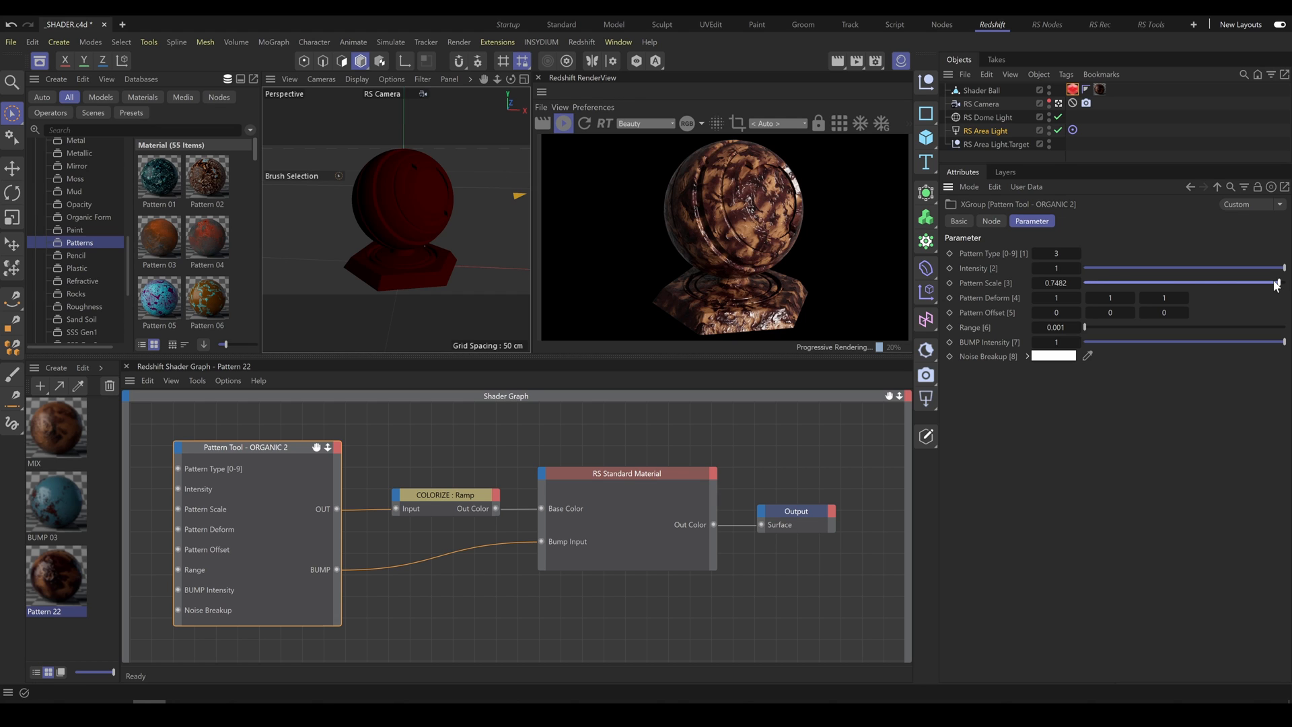
pyautogui.moveTo(1277, 286); pyautogui.dragTo(1273, 285)
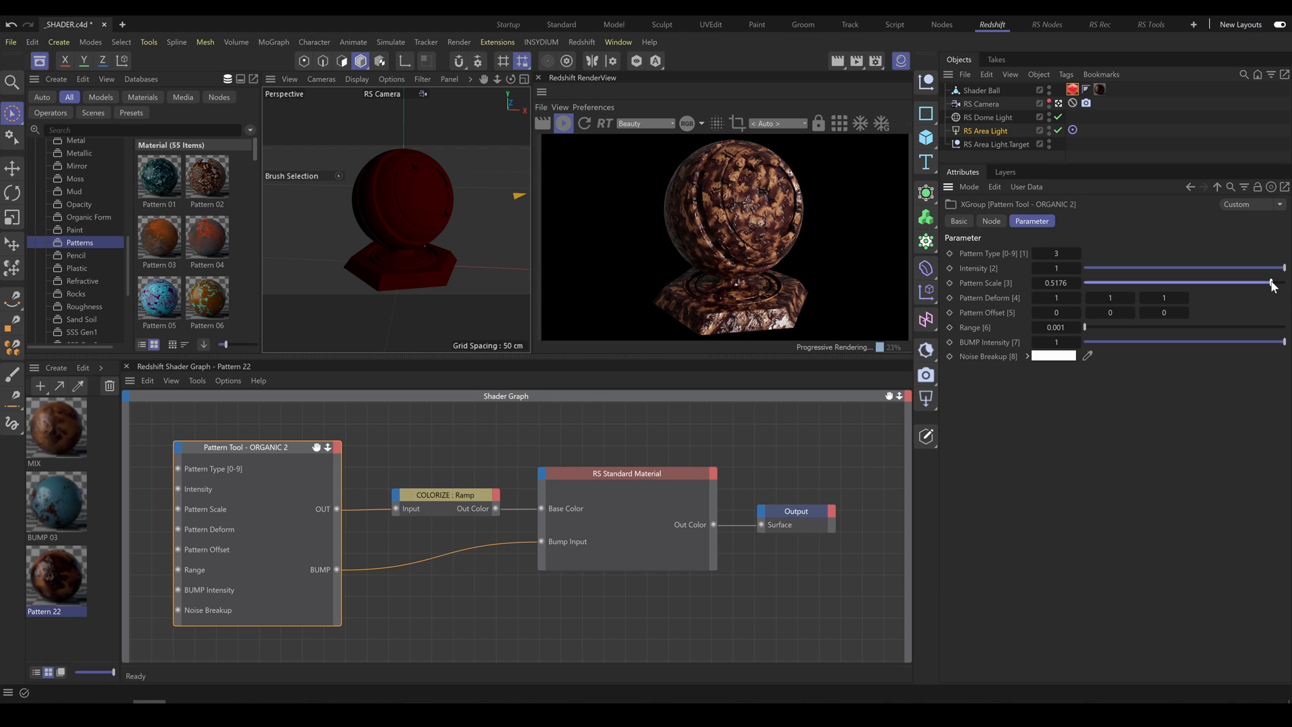
pyautogui.doubleClick(1062, 285)
pyautogui.write('2')
pyautogui.press('Return')
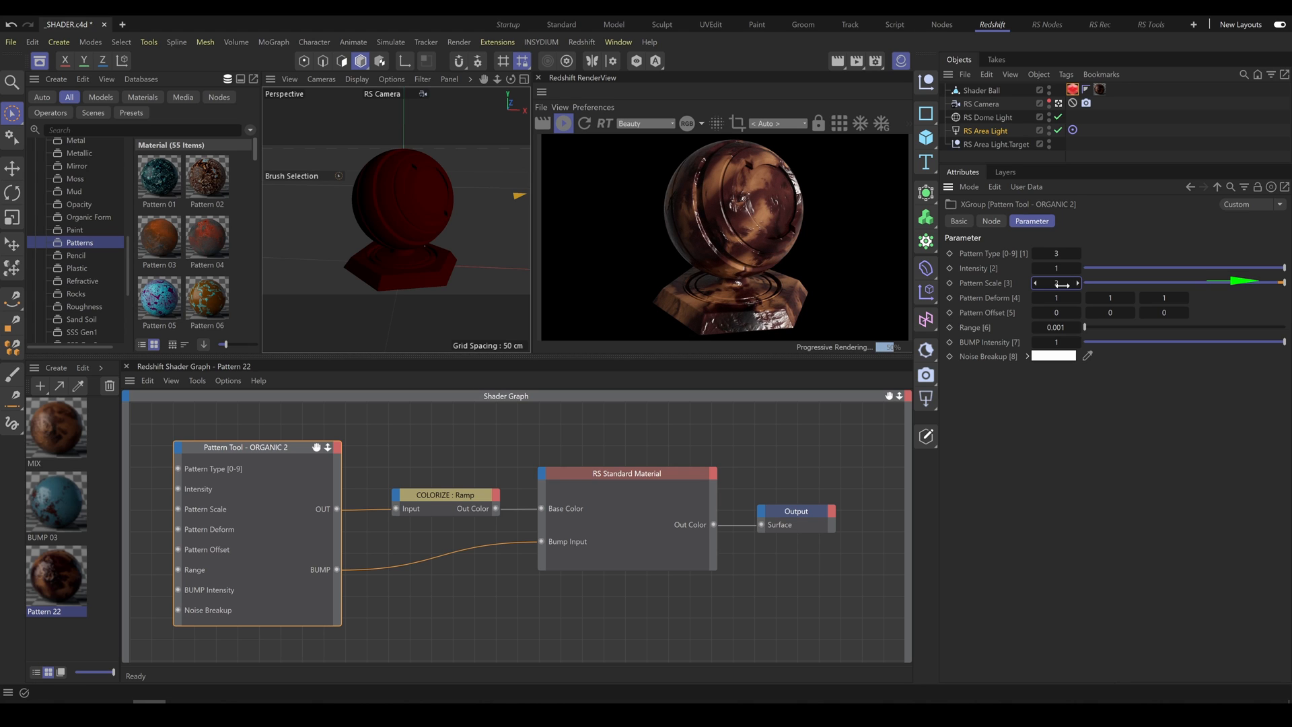
pyautogui.click(1130, 297)
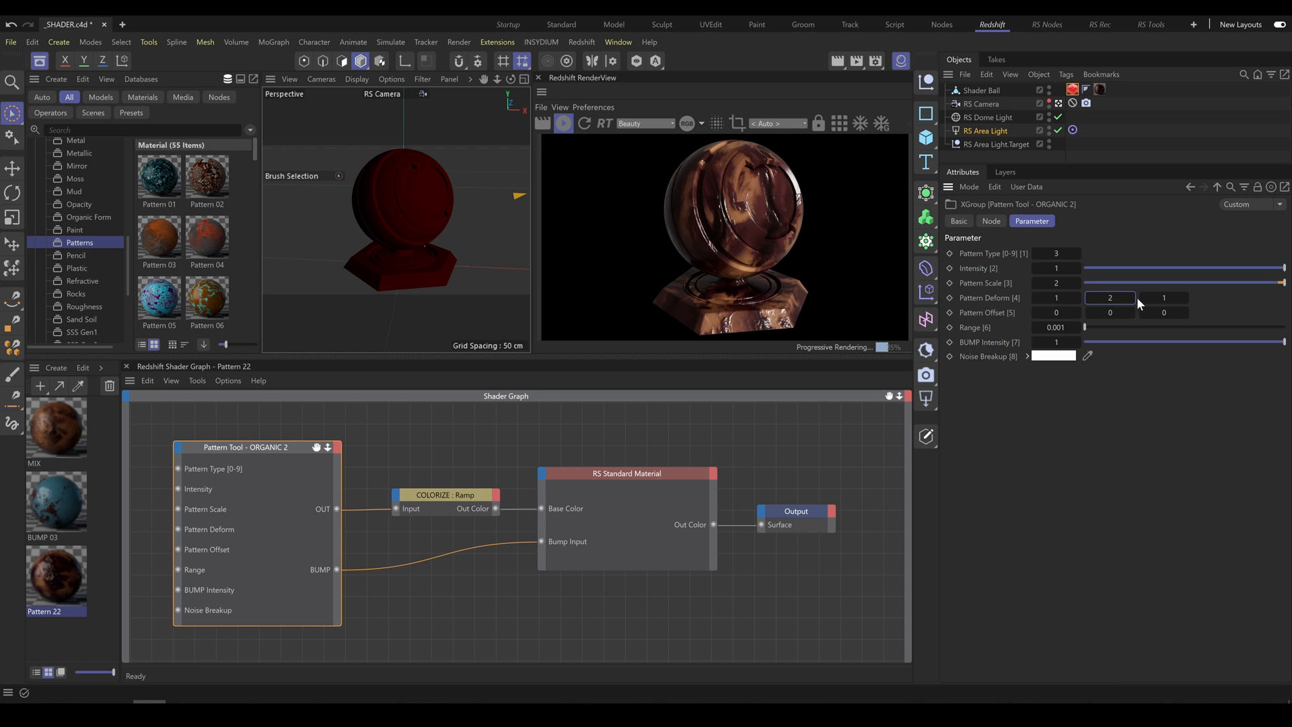
# On the Pattern Tool - ORGANIC 2 node, set Pattern Scale to 1 and Range to about 0.316, keeping BUMP Intensity at 1.
pyautogui.moveTo(1284, 283); pyautogui.dragTo(1287, 282)
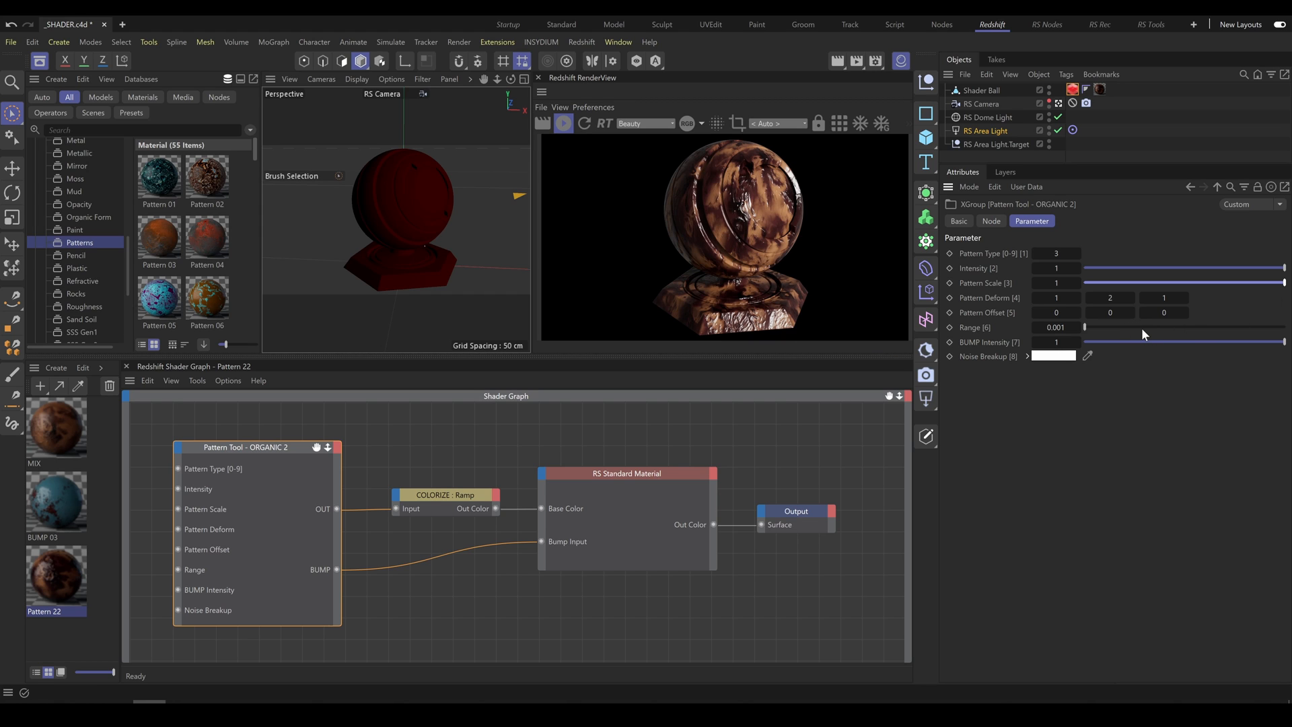
pyautogui.moveTo(1142, 329); pyautogui.dragTo(1240, 332)
pyautogui.moveTo(1254, 329); pyautogui.dragTo(1261, 330)
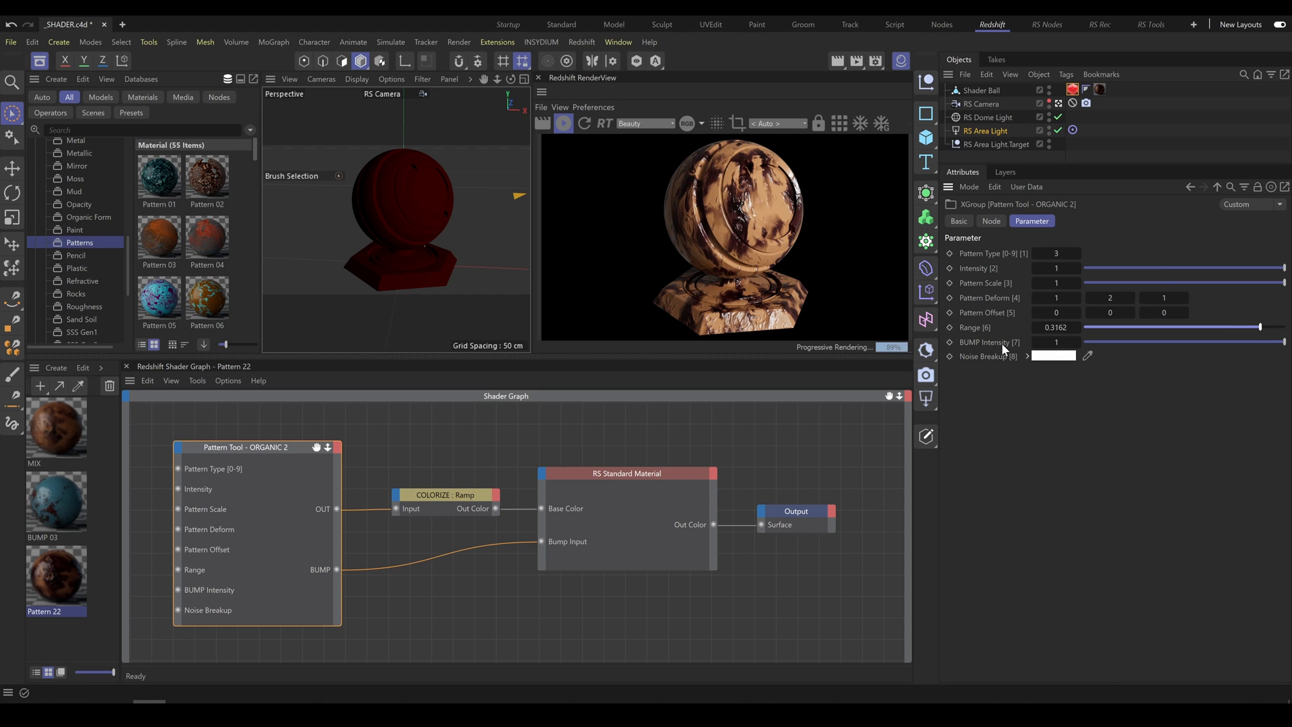
pyautogui.moveTo(1283, 343)
pyautogui.mouseDown()
pyautogui.moveTo(1223, 346)
pyautogui.moveTo(1290, 346)
pyautogui.mouseUp()
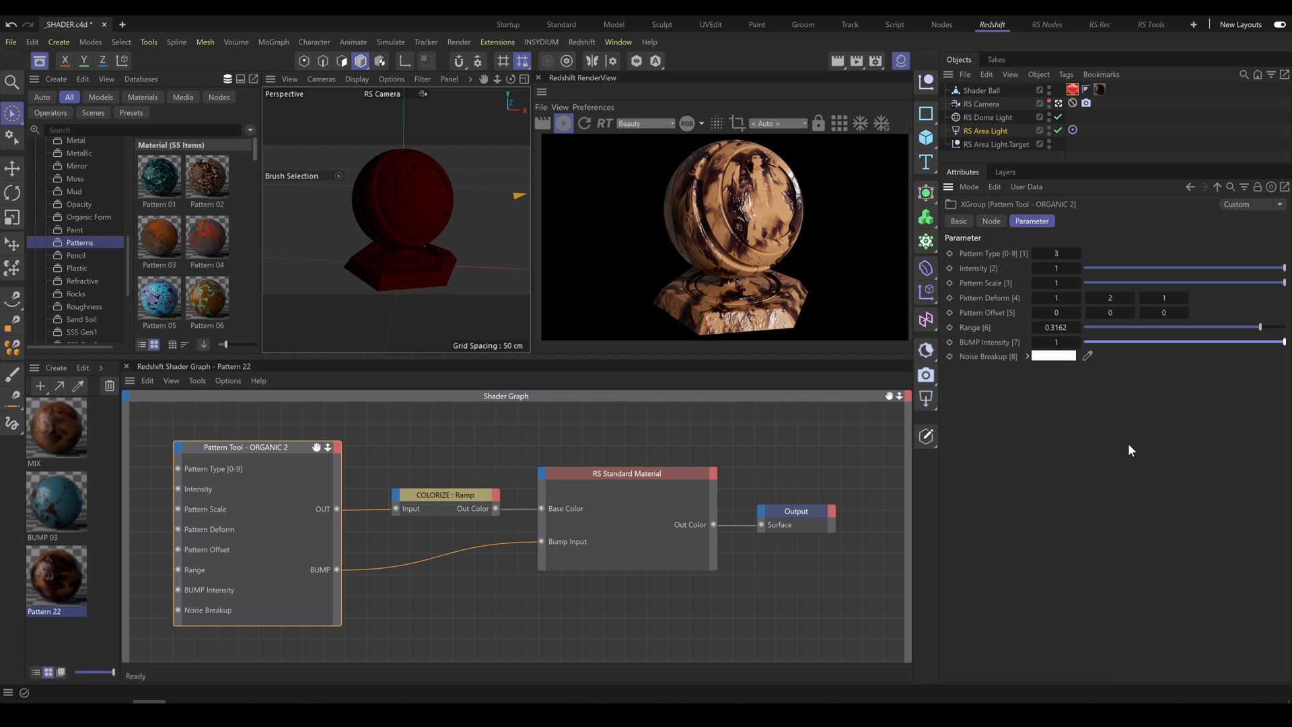
# Assign the BUMP 03 material to the Shader Ball and try BUMP Type 4 on its BUMP tool node before restoring type 5.
pyautogui.click(47, 501)
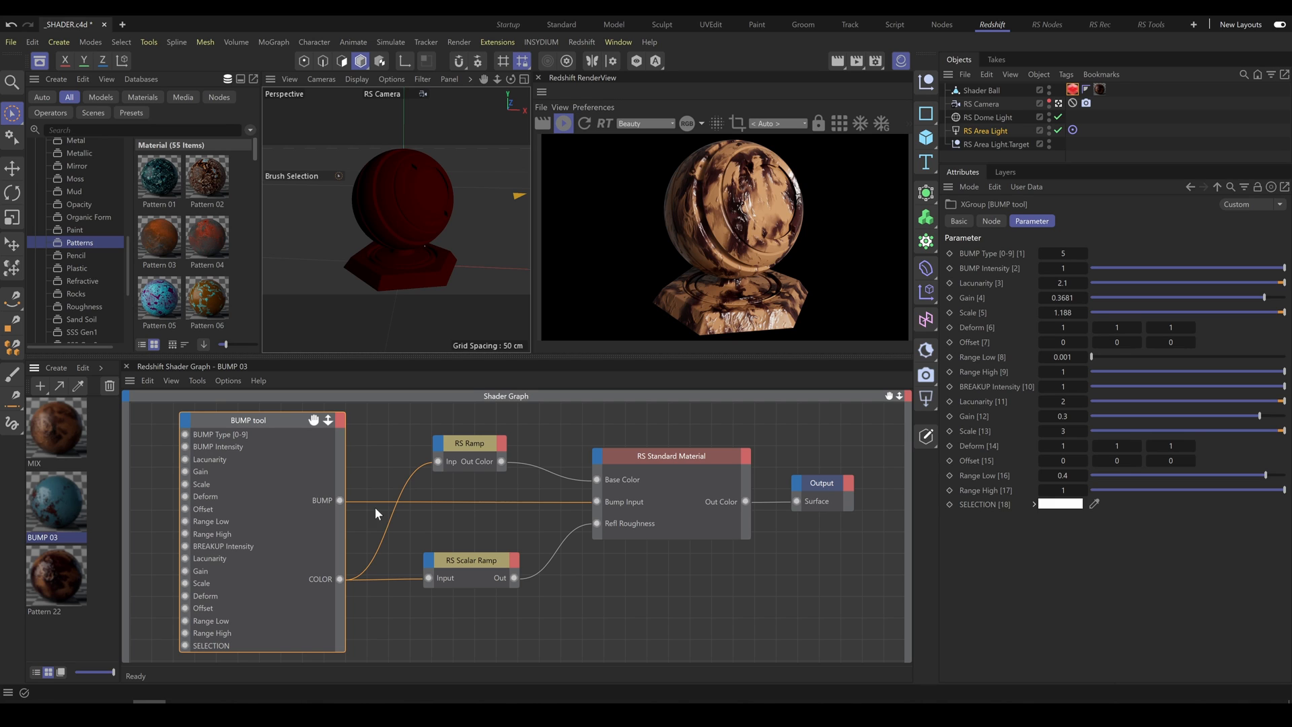
pyautogui.moveTo(63, 510); pyautogui.dragTo(1102, 94)
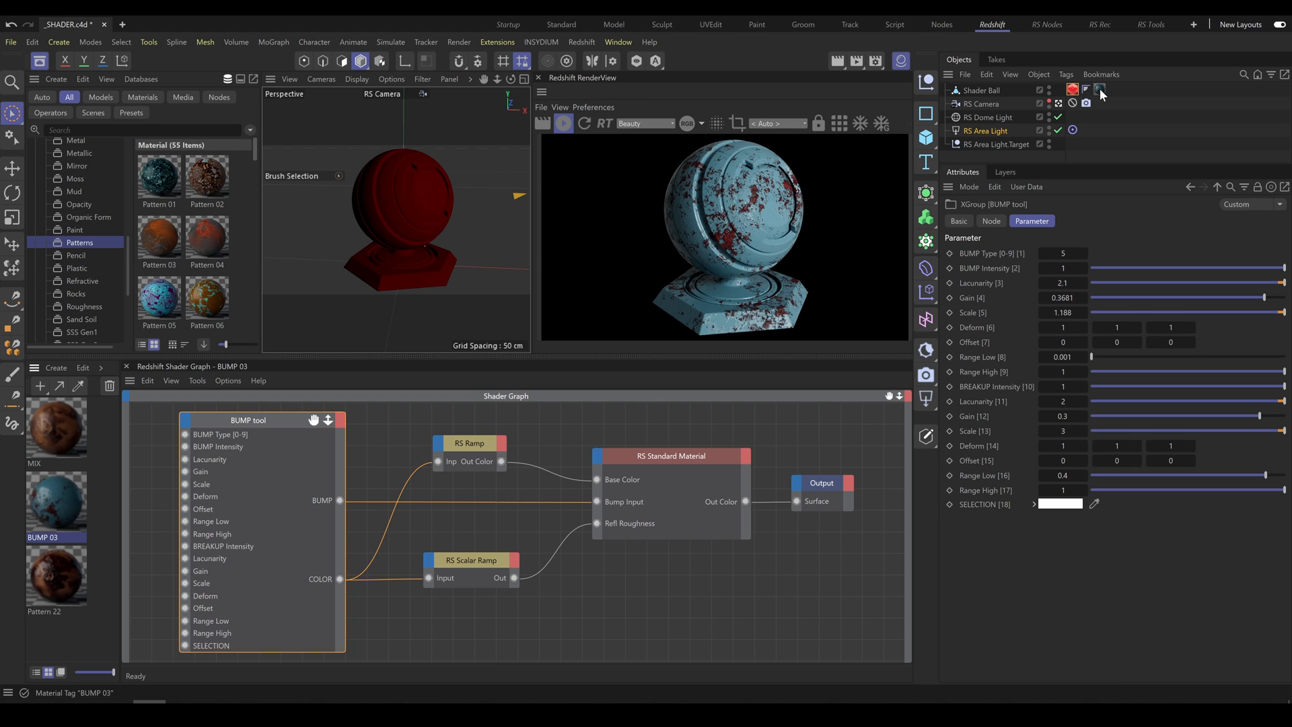
pyautogui.click(1041, 254)
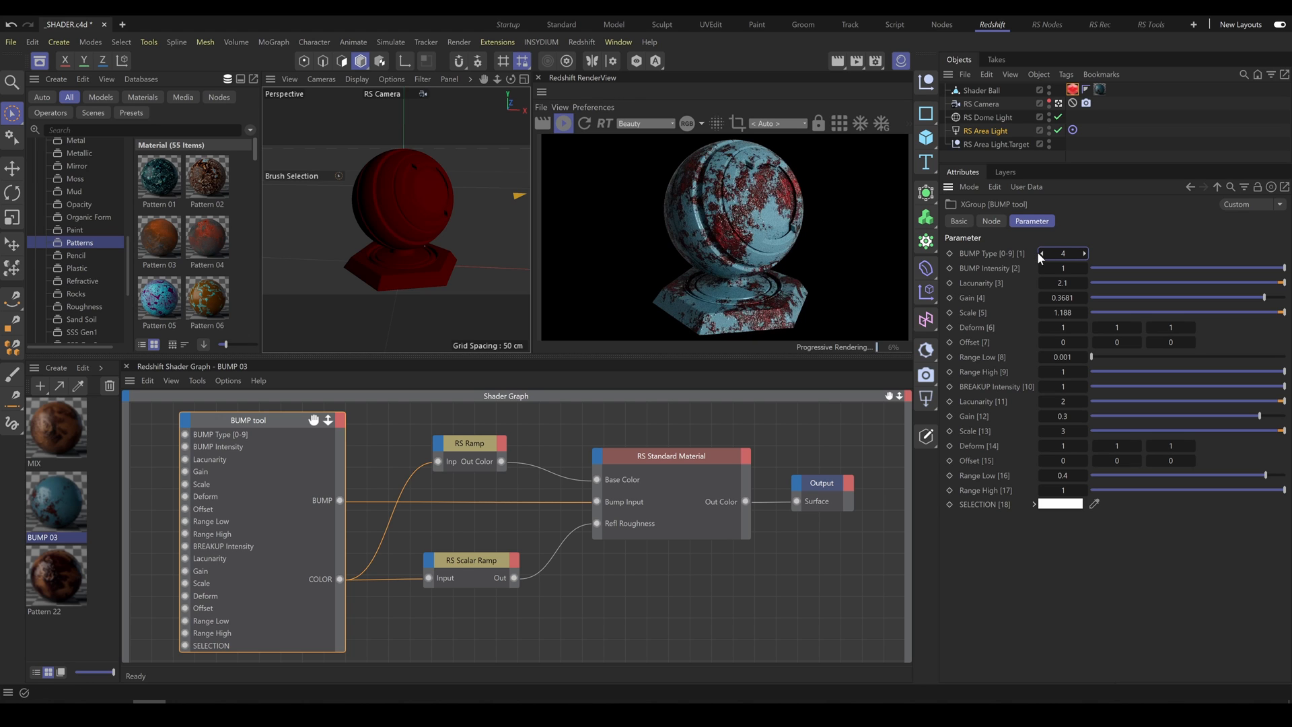
pyautogui.click(1085, 253)
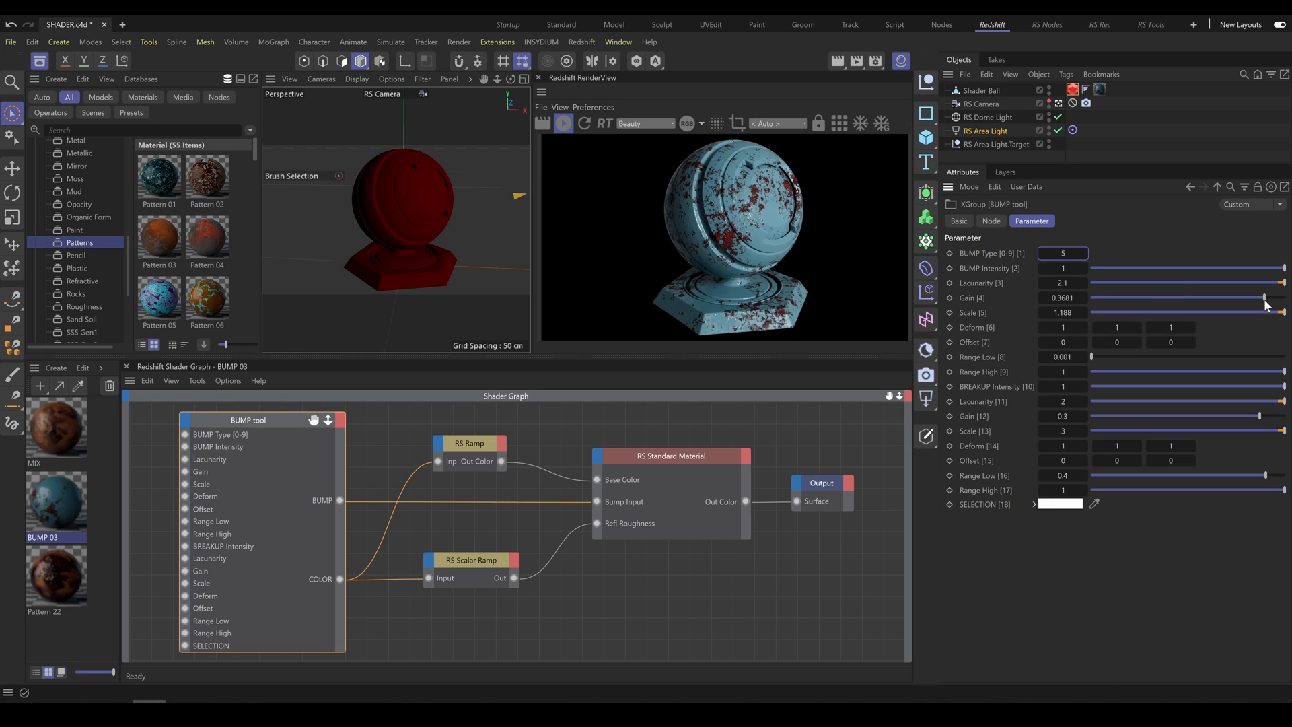
# Set the BUMP tool's first Gain to about 0.26 and try its first range limits, leaving Range Low at 0.001 and Range High at 1.
pyautogui.moveTo(1273, 304); pyautogui.dragTo(1256, 301)
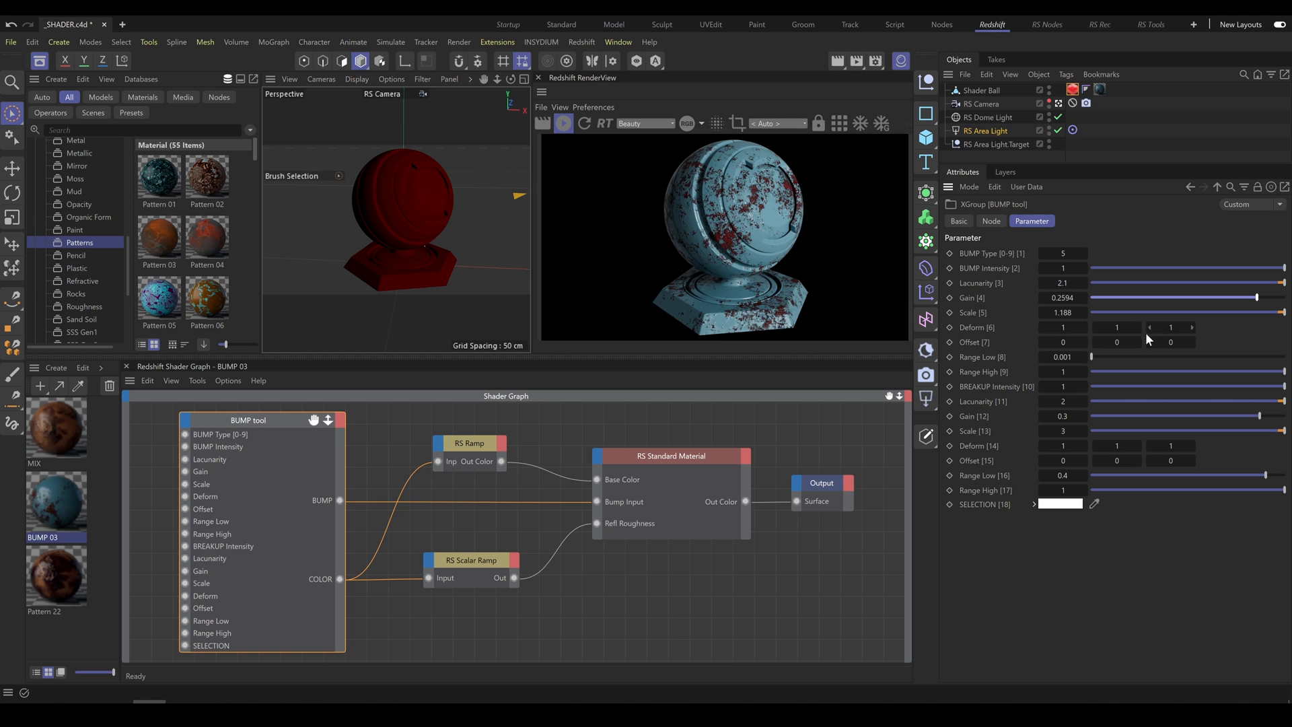
pyautogui.moveTo(1160, 358); pyautogui.dragTo(1078, 360)
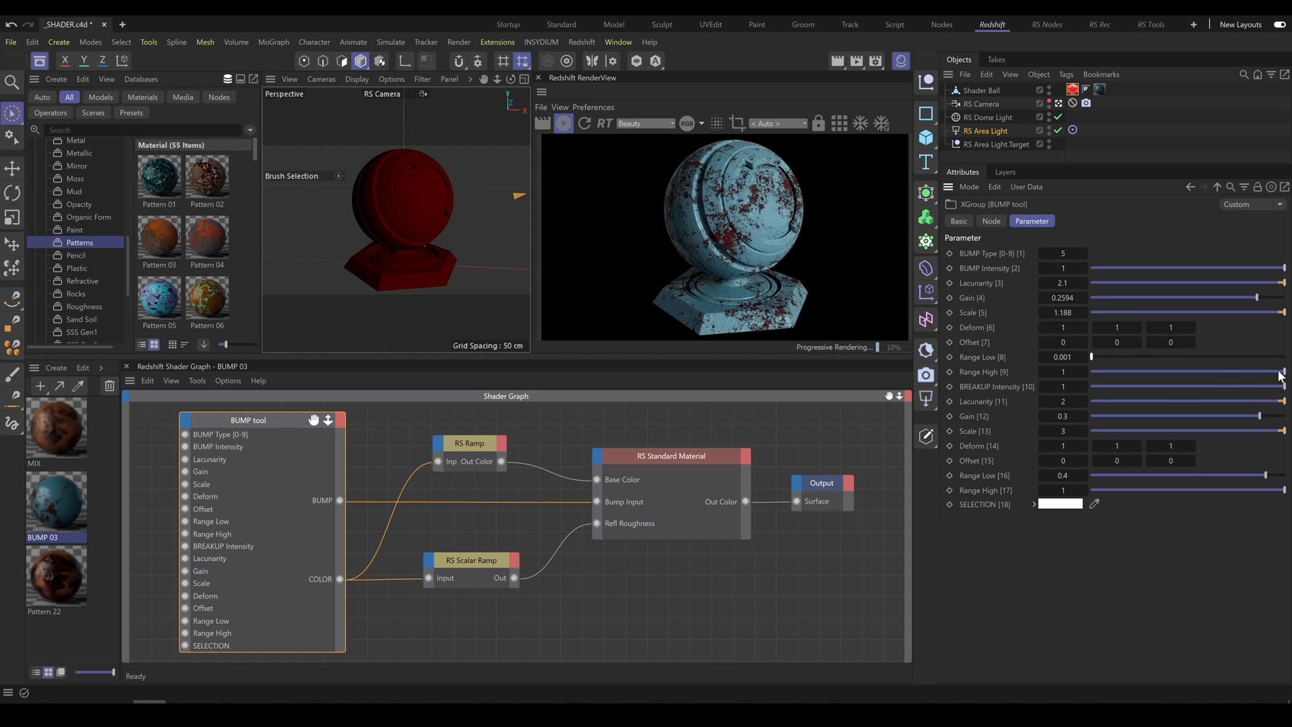
pyautogui.moveTo(1283, 371)
pyautogui.mouseDown()
pyautogui.moveTo(1255, 375)
pyautogui.moveTo(1284, 372)
pyautogui.mouseUp()
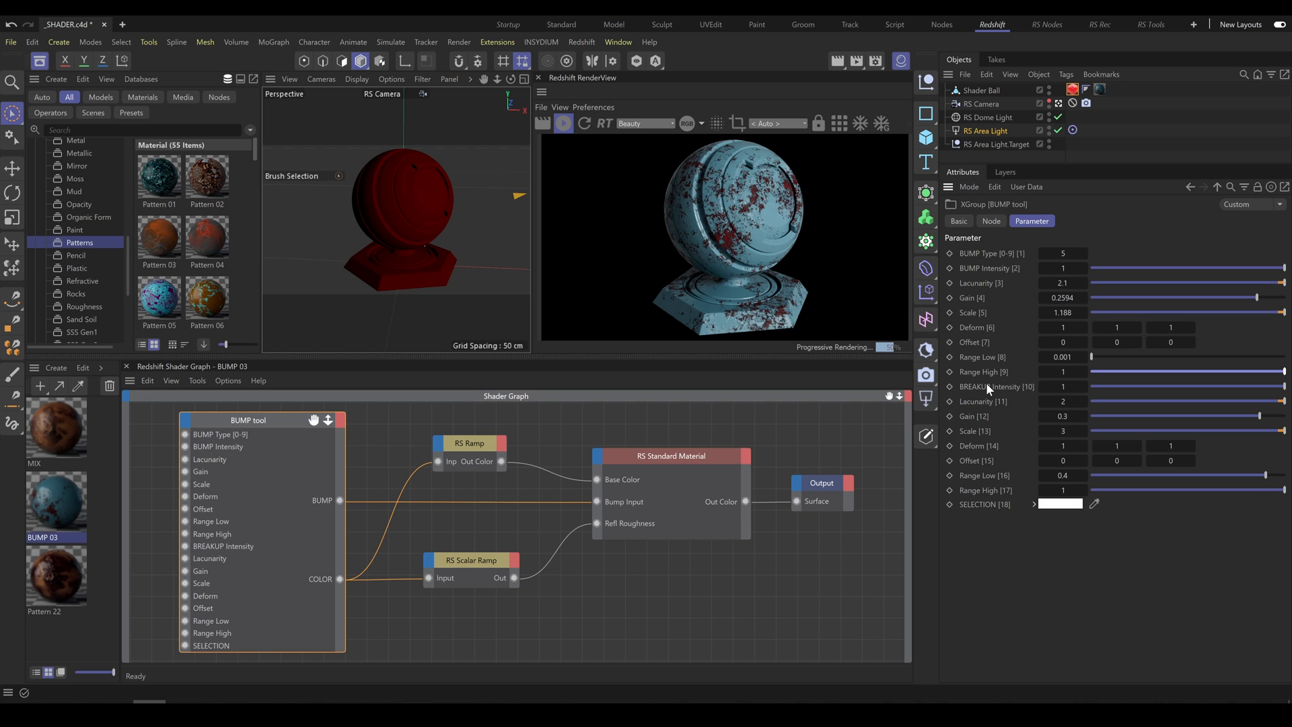
# Try BREAKUP Intensity at 0.001 and restore it to 1, and test the breakup Gain and Range Low on the BUMP tool.
pyautogui.moveTo(1282, 387); pyautogui.dragTo(993, 379)
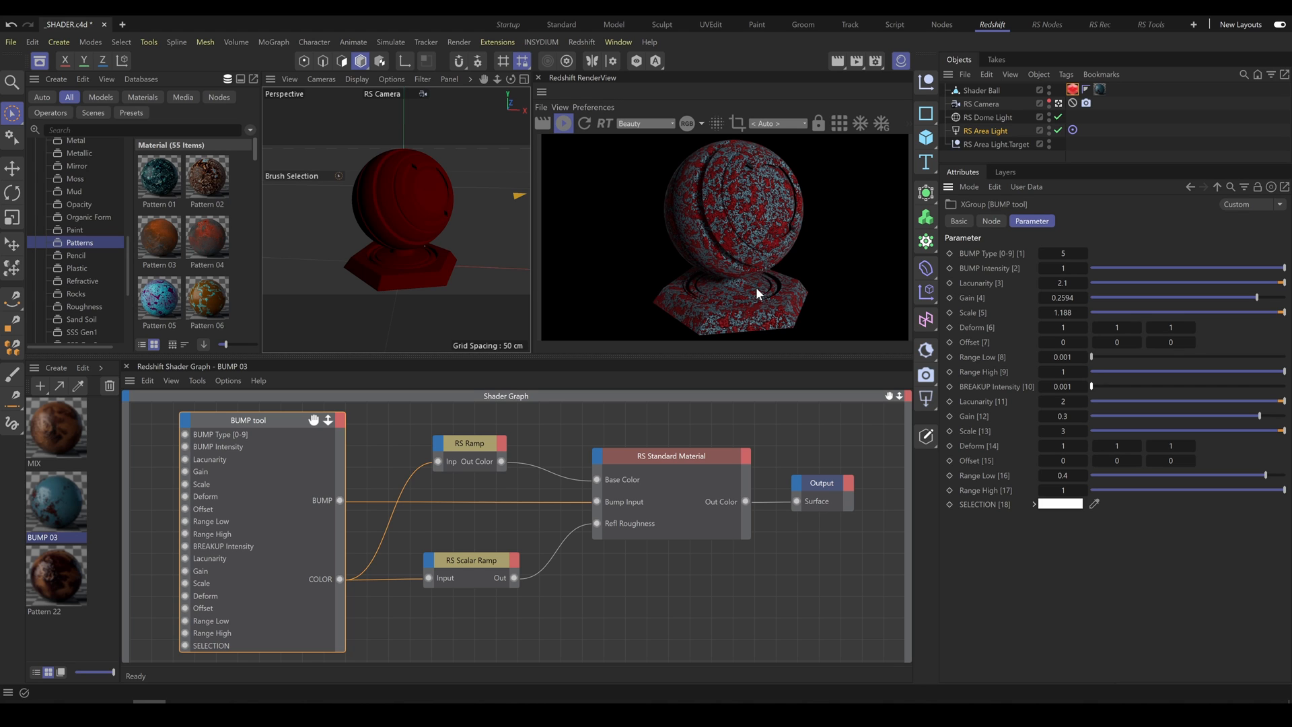
pyautogui.moveTo(1112, 386); pyautogui.dragTo(1286, 395)
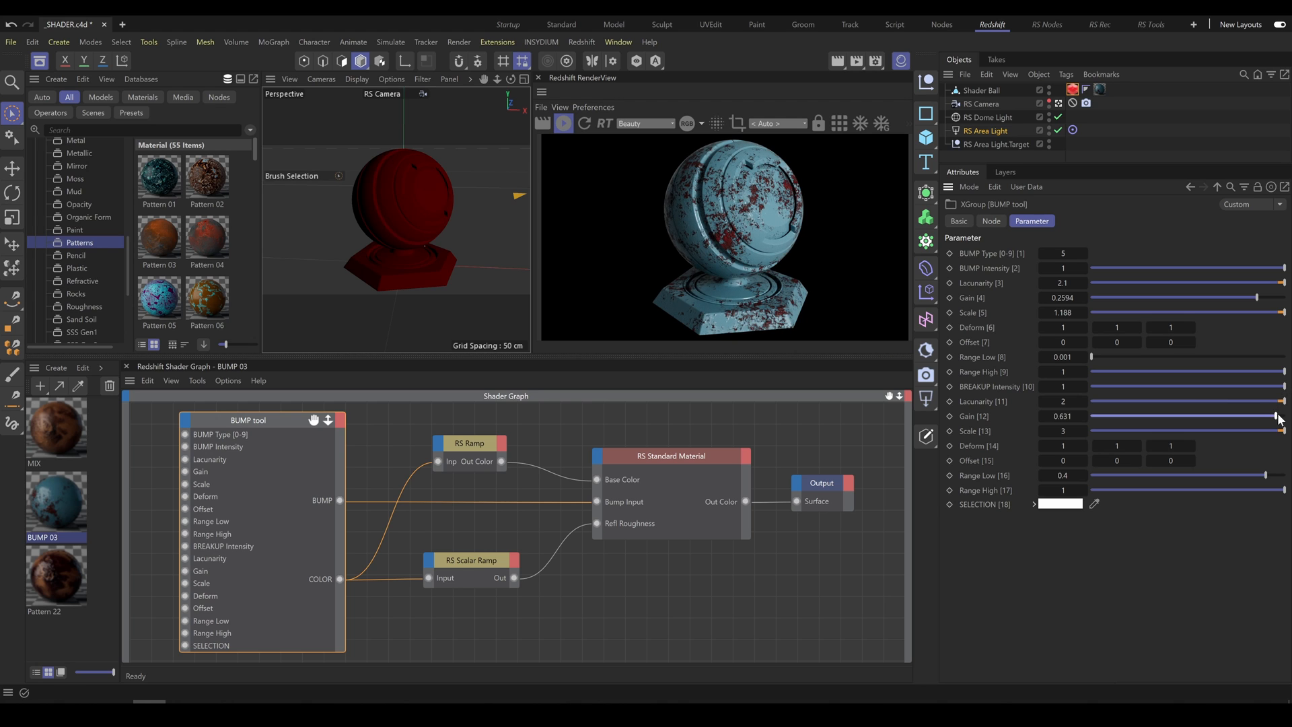
pyautogui.moveTo(1279, 417); pyautogui.dragTo(1258, 419)
pyautogui.moveTo(1266, 475)
pyautogui.mouseDown()
pyautogui.moveTo(1212, 477)
pyautogui.moveTo(1266, 478)
pyautogui.mouseUp()
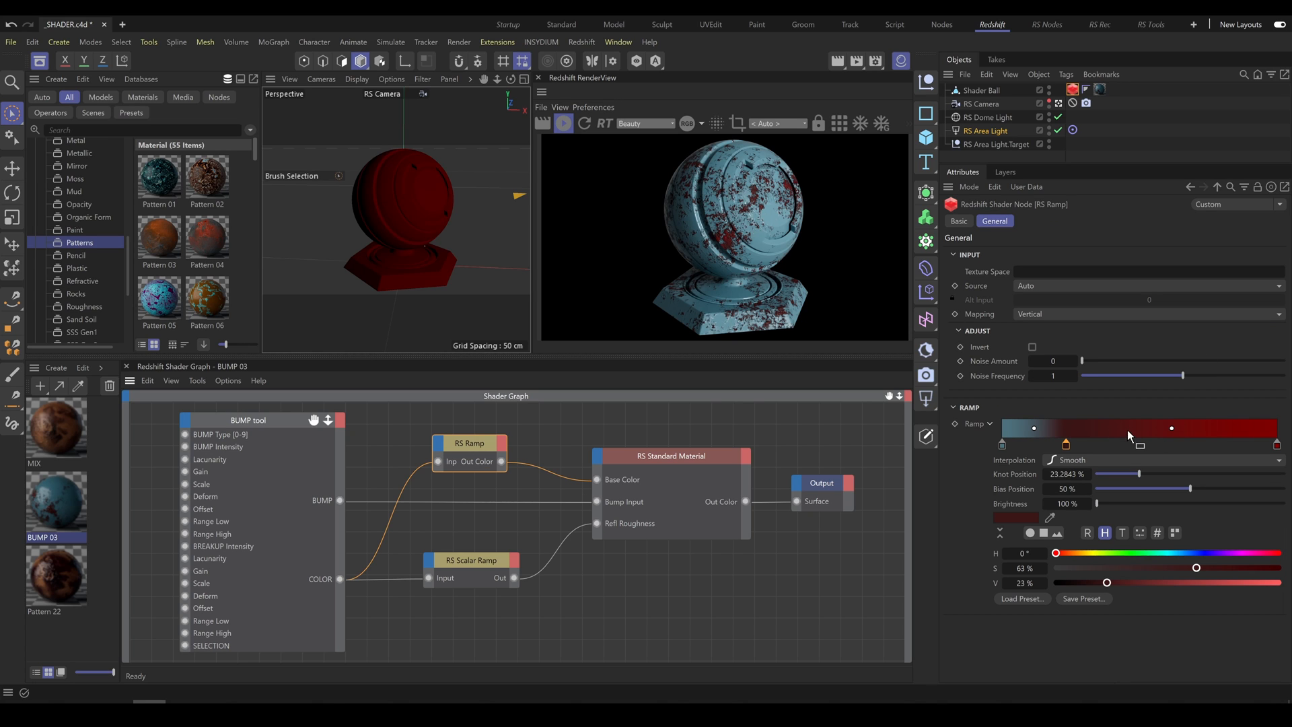
# Recolour the first knot of the RS Ramp node olive yellow with hue 47°, saturation 38% and value 38%.
pyautogui.click(1002, 444)
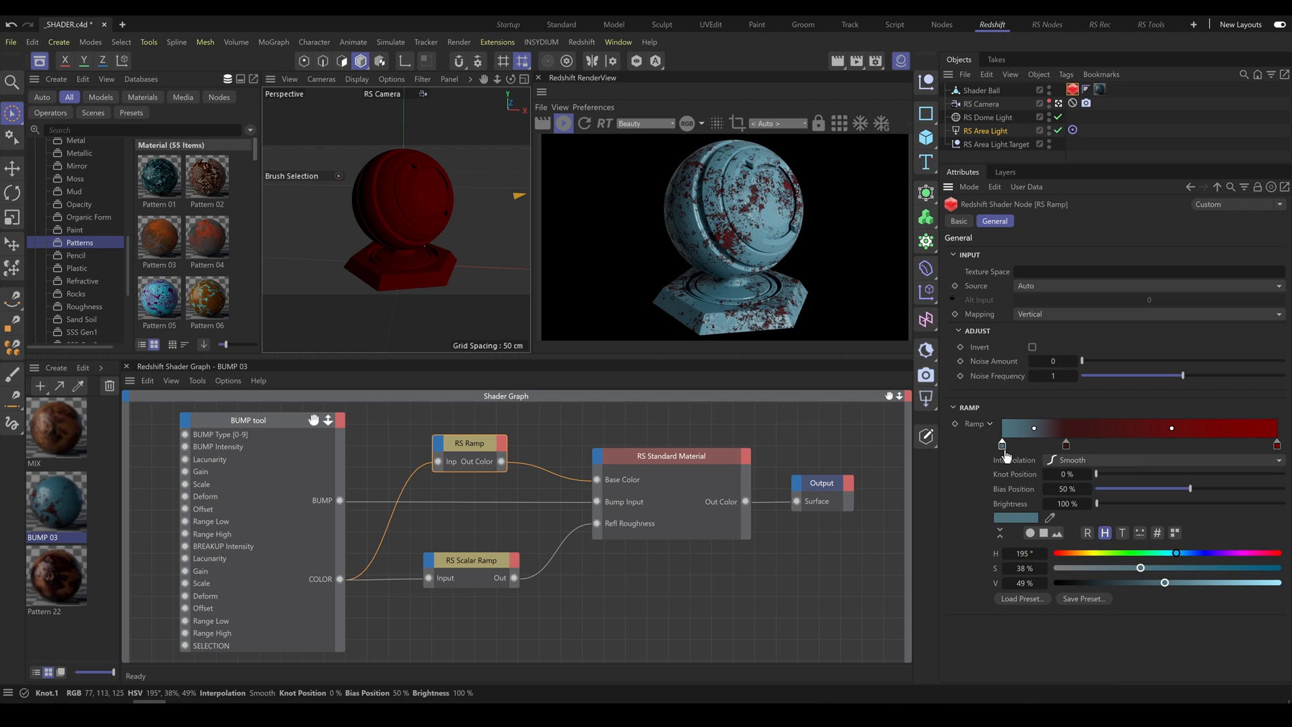
pyautogui.click(1110, 553)
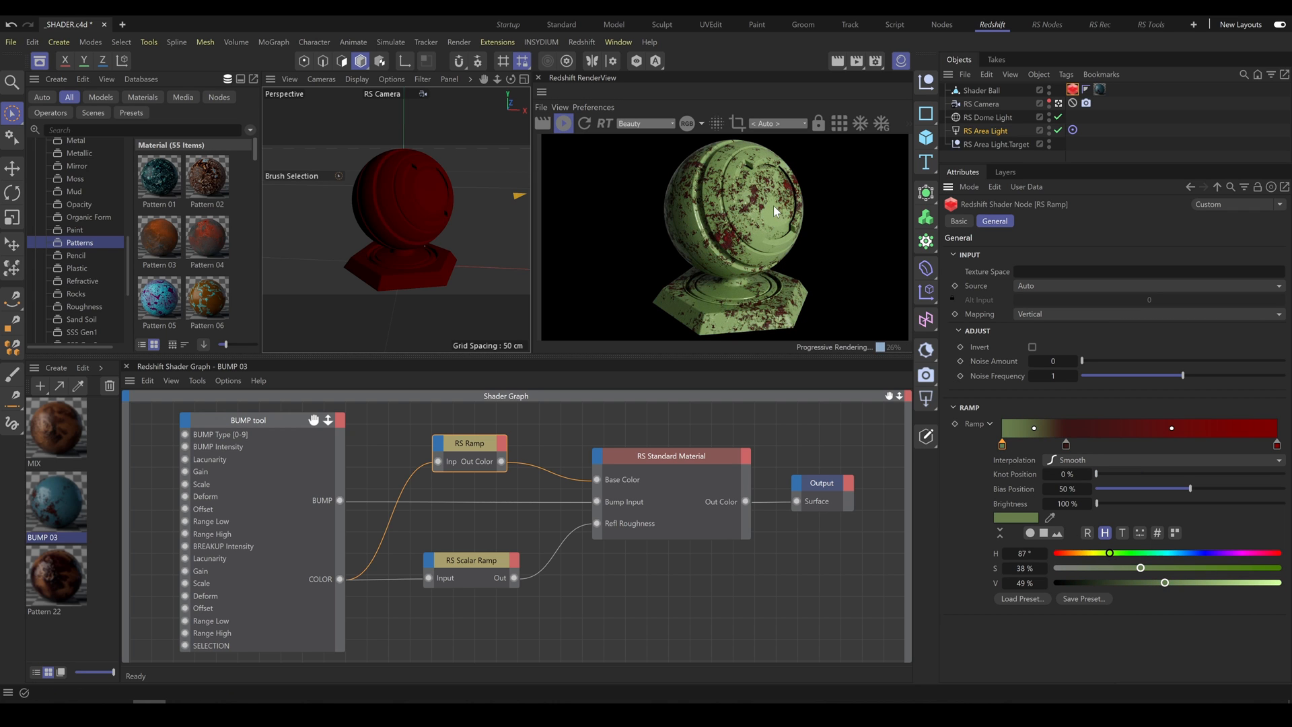
pyautogui.click(1122, 583)
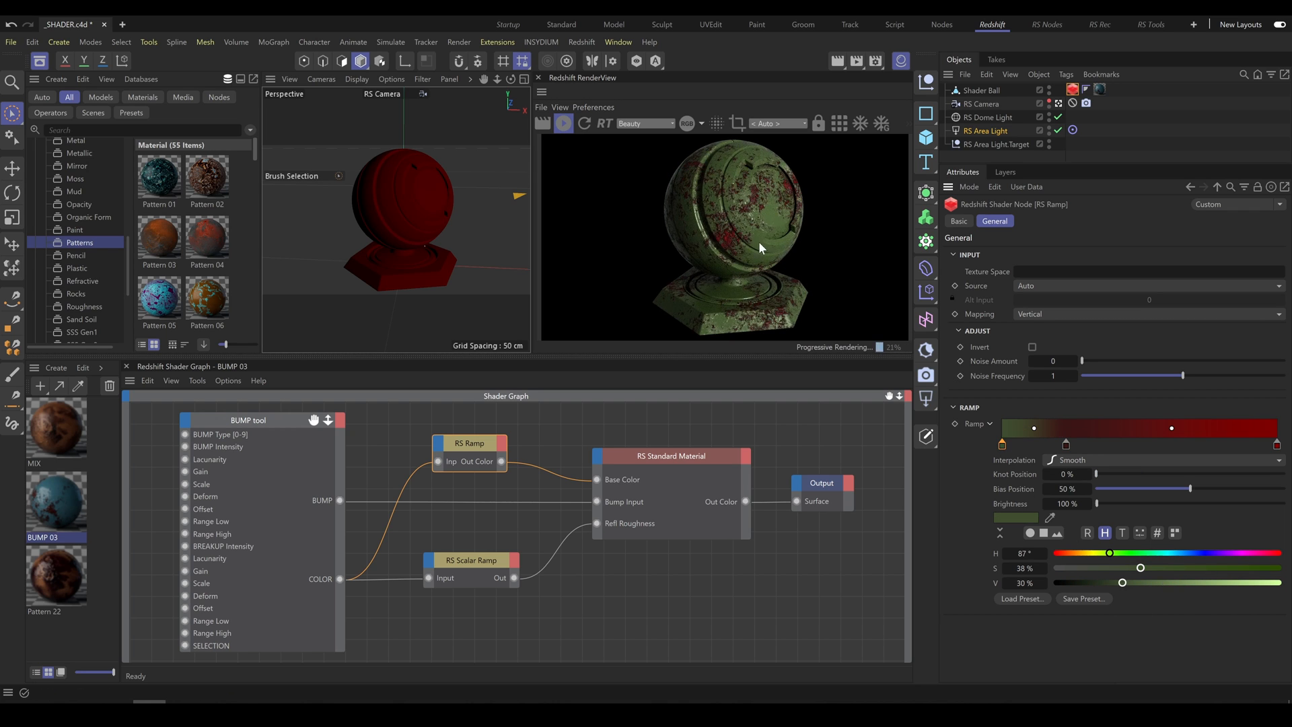
pyautogui.click(1231, 582)
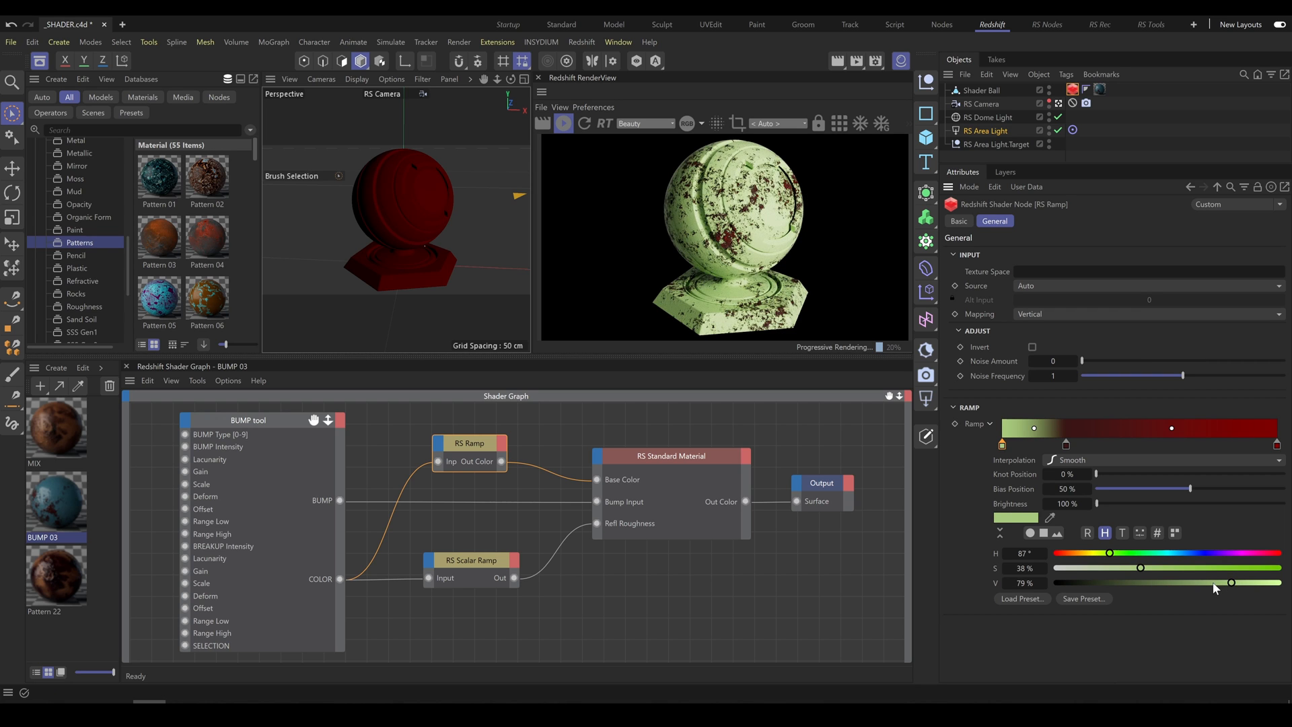
pyautogui.click(1170, 583)
pyautogui.click(1119, 583)
pyautogui.click(1137, 583)
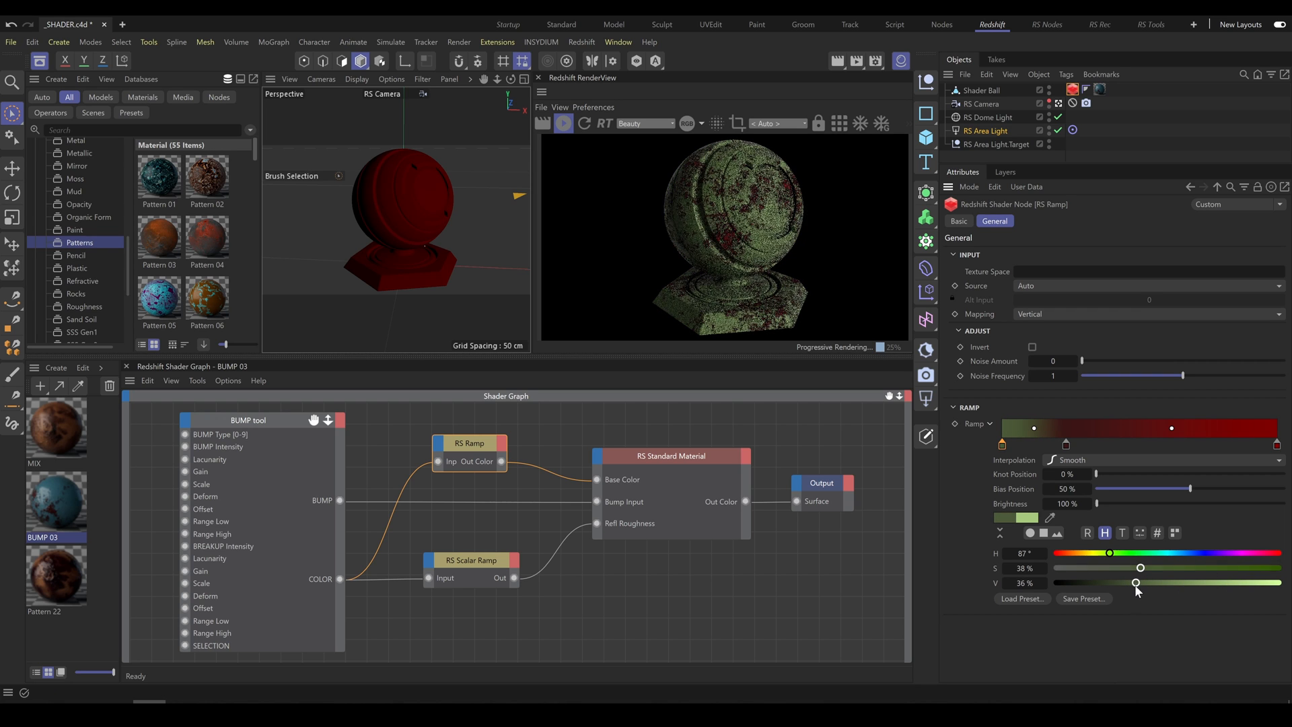
pyautogui.click(1164, 552)
pyautogui.click(1207, 553)
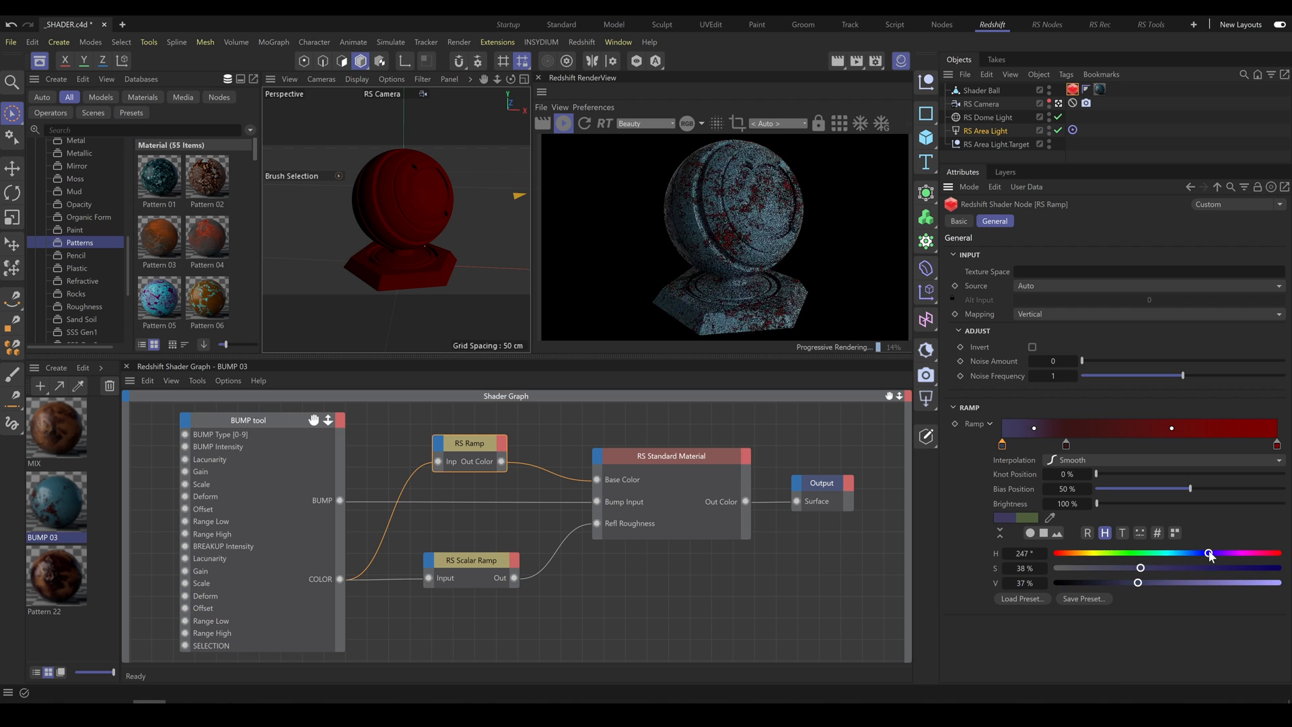
pyautogui.moveTo(1205, 554); pyautogui.dragTo(1141, 584)
pyautogui.click(1125, 584)
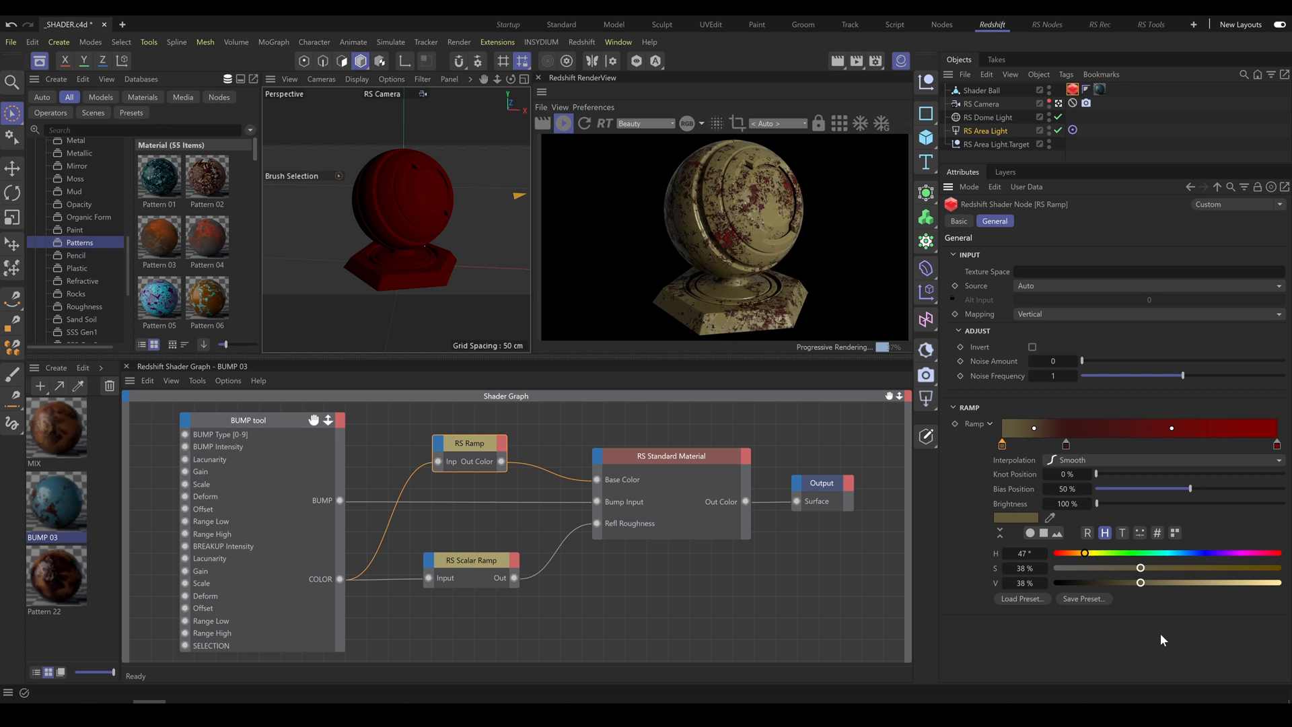
# Move the second RS Ramp knot to about 30% and shift its hue towards cyan-blue.
pyautogui.moveTo(1074, 444)
pyautogui.mouseDown()
pyautogui.moveTo(1168, 444)
pyautogui.moveTo(1067, 448)
pyautogui.moveTo(1088, 456)
pyautogui.mouseUp()
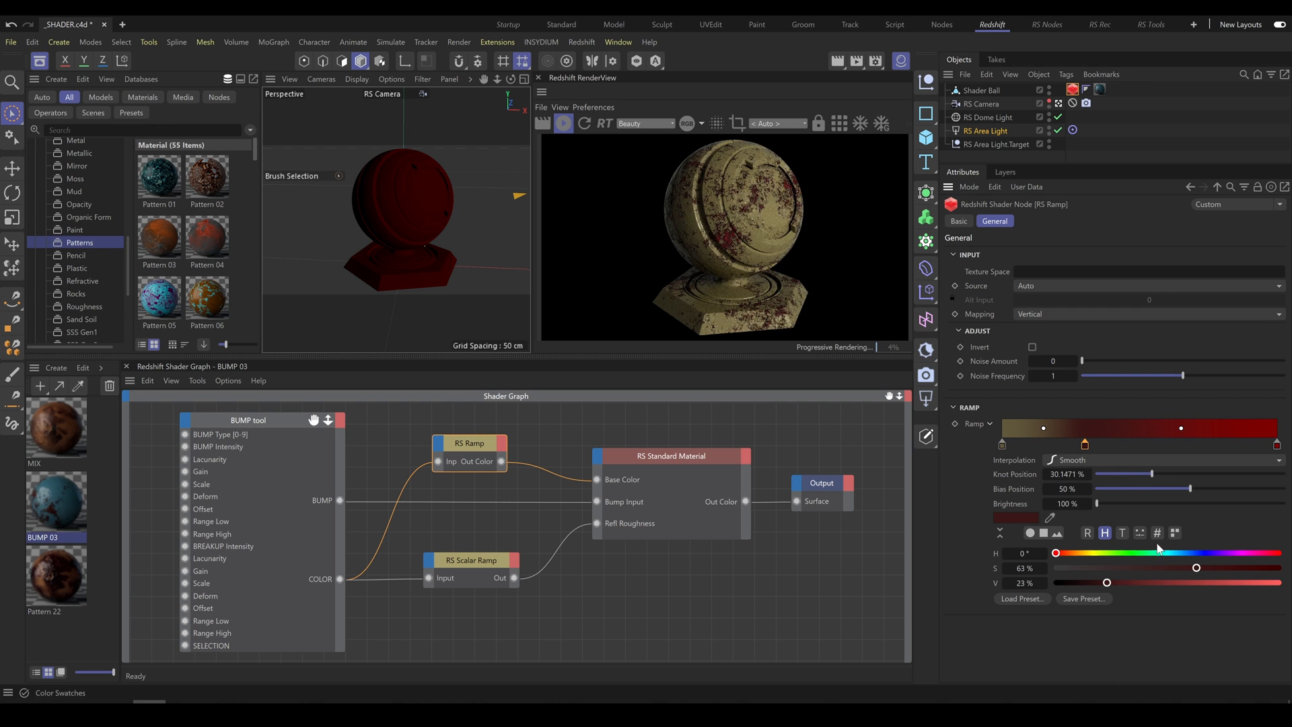
pyautogui.moveTo(1152, 554); pyautogui.dragTo(1173, 553)
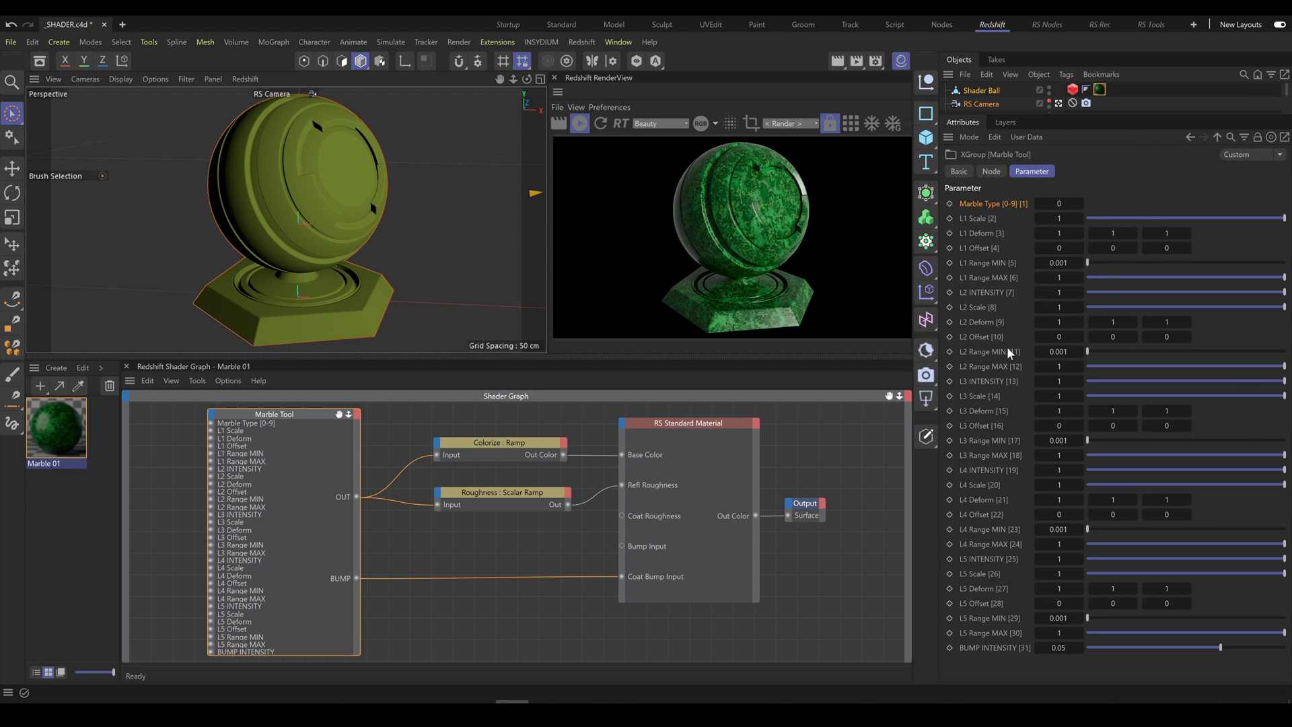
# Expand the Marble Tool node of the Marble 01 material to Extended view and frame its internal noise network.
pyautogui.rightClick(283, 458)
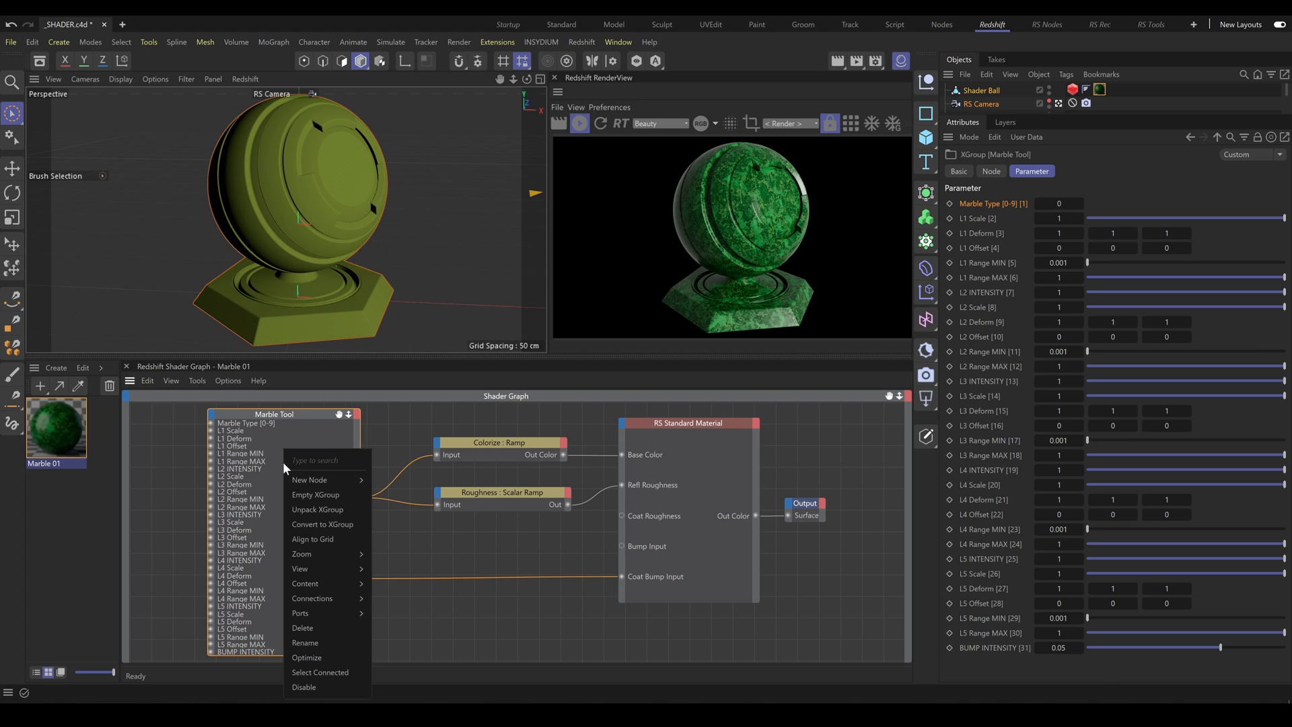
pyautogui.moveTo(308, 556)
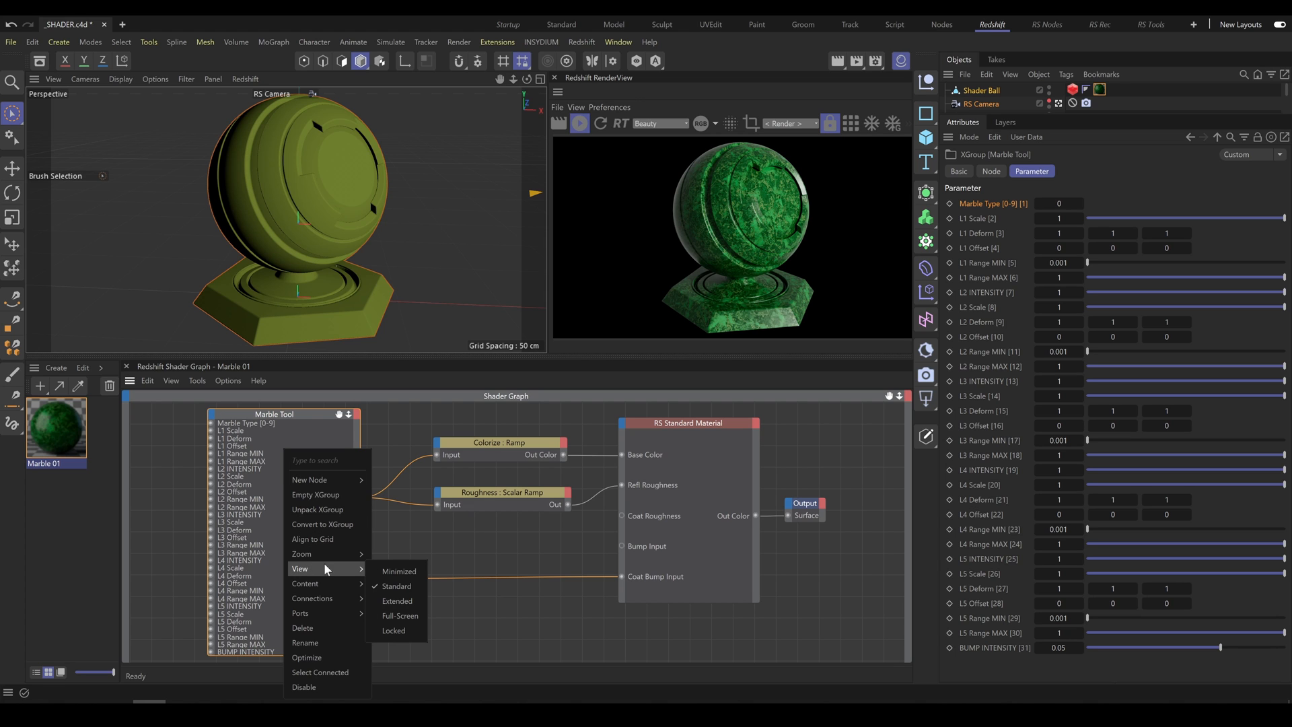
pyautogui.click(399, 606)
pyautogui.click(693, 559)
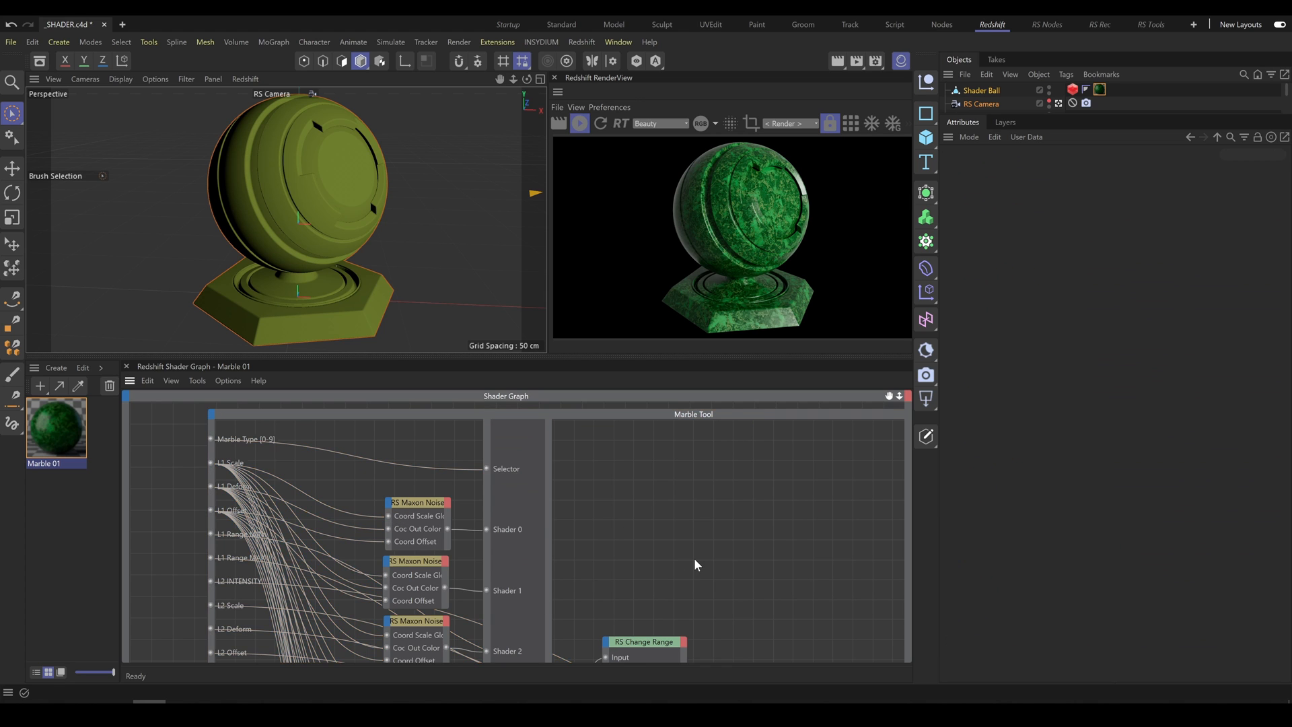
pyautogui.press('h')
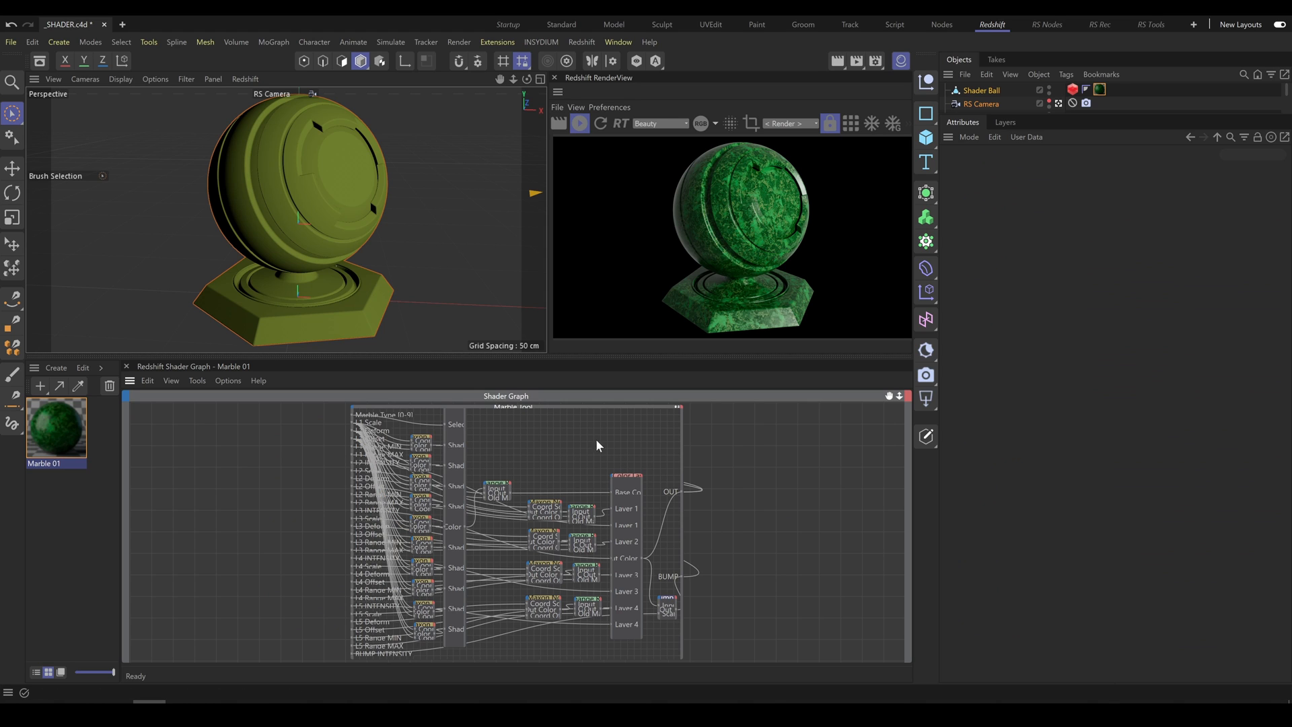
# Collapse the Marble Tool node back to its compact Standard view and frame the whole shader graph.
pyautogui.rightClick(560, 450)
pyautogui.moveTo(587, 568)
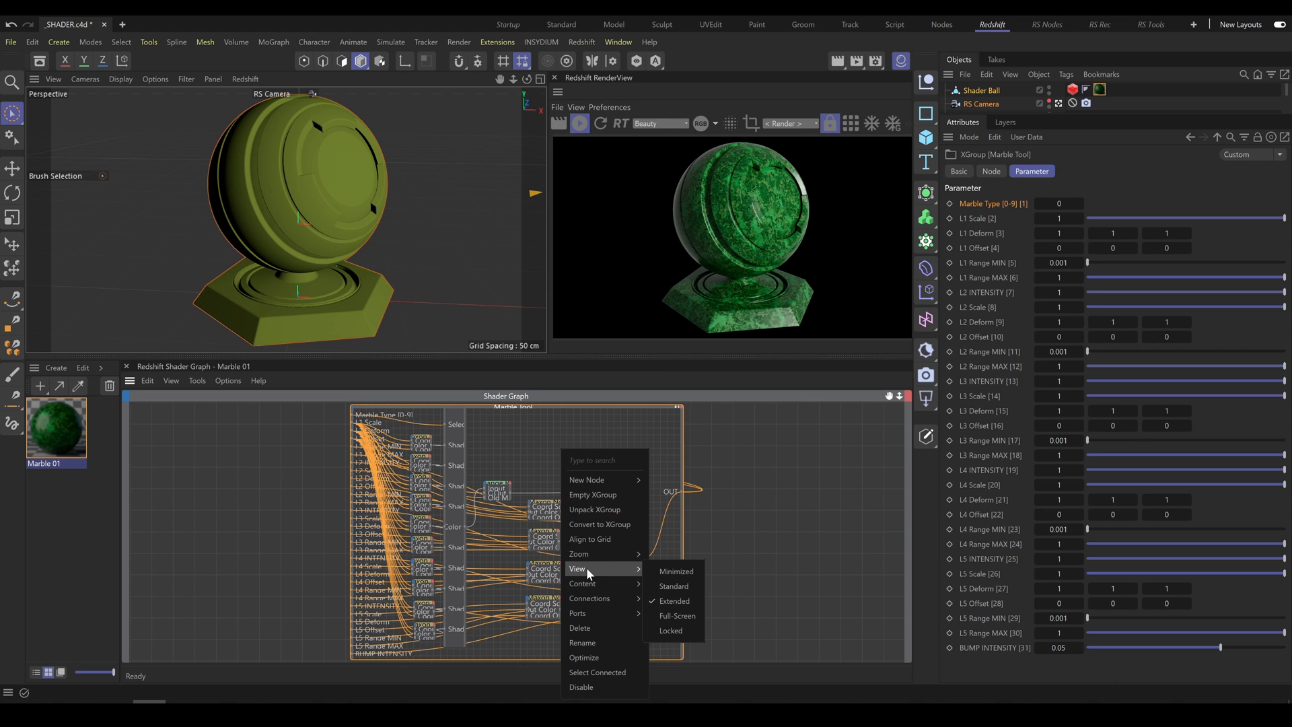
pyautogui.click(671, 630)
pyautogui.click(484, 540)
pyautogui.press('h')
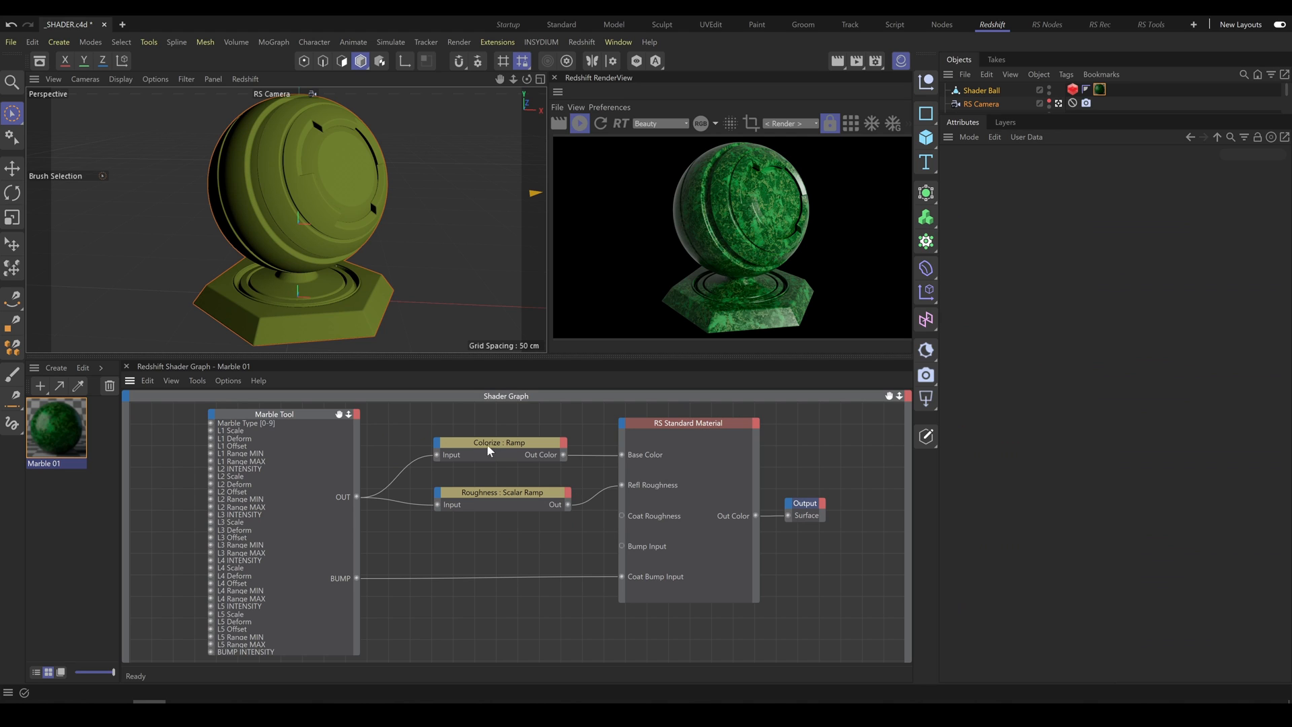
# Examine the Colorize ramp, the Roughness scalar ramp's end point and the RS Standard Material's base properties.
pyautogui.click(507, 442)
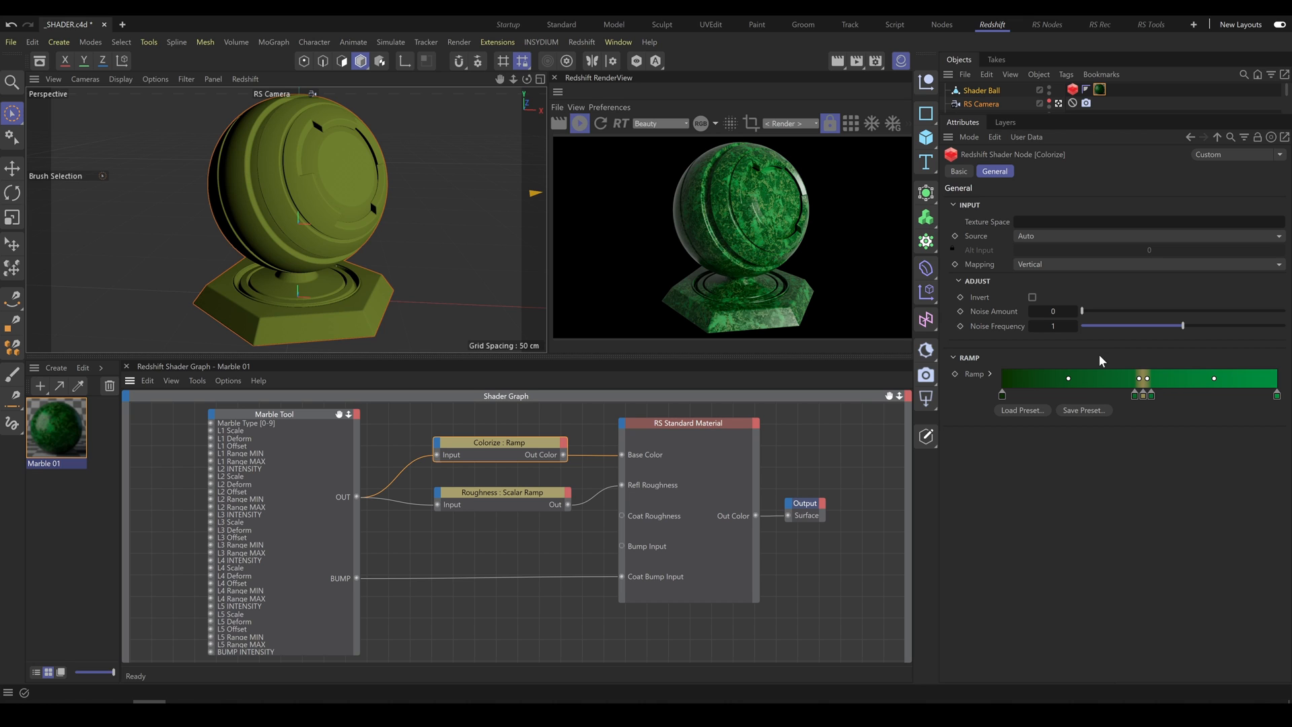
pyautogui.click(492, 495)
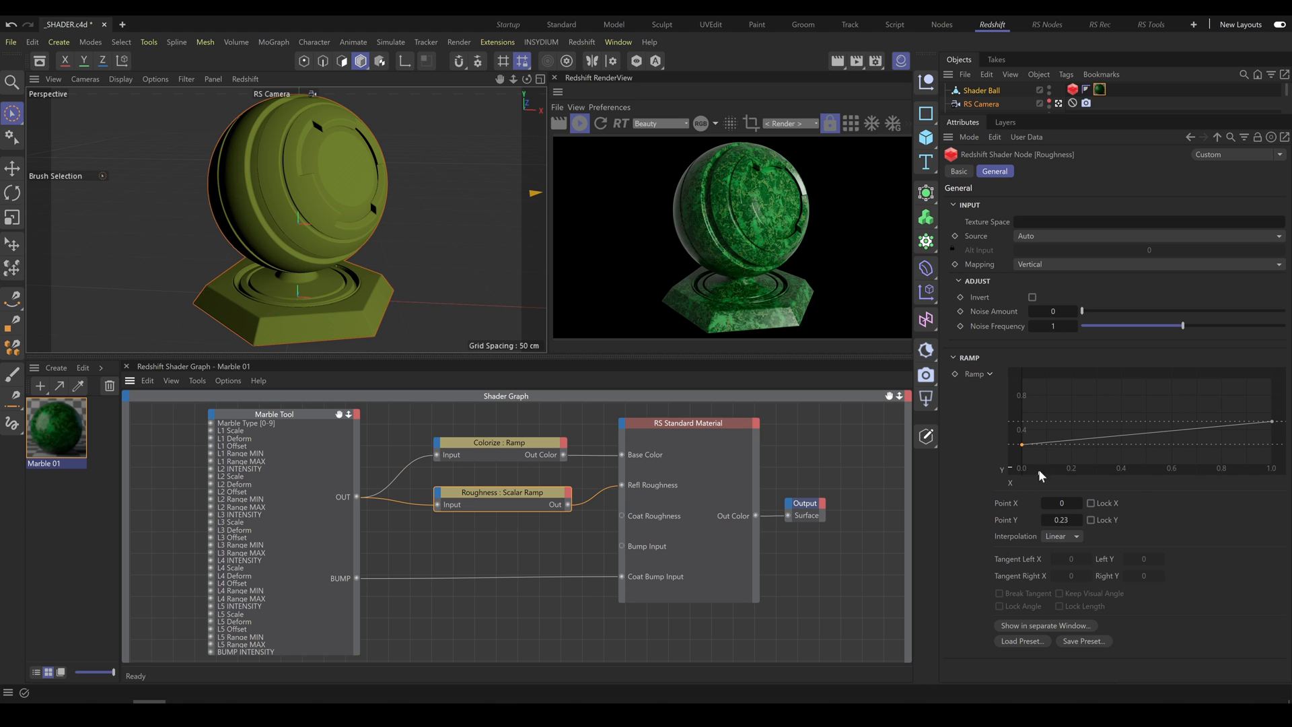
pyautogui.click(1273, 423)
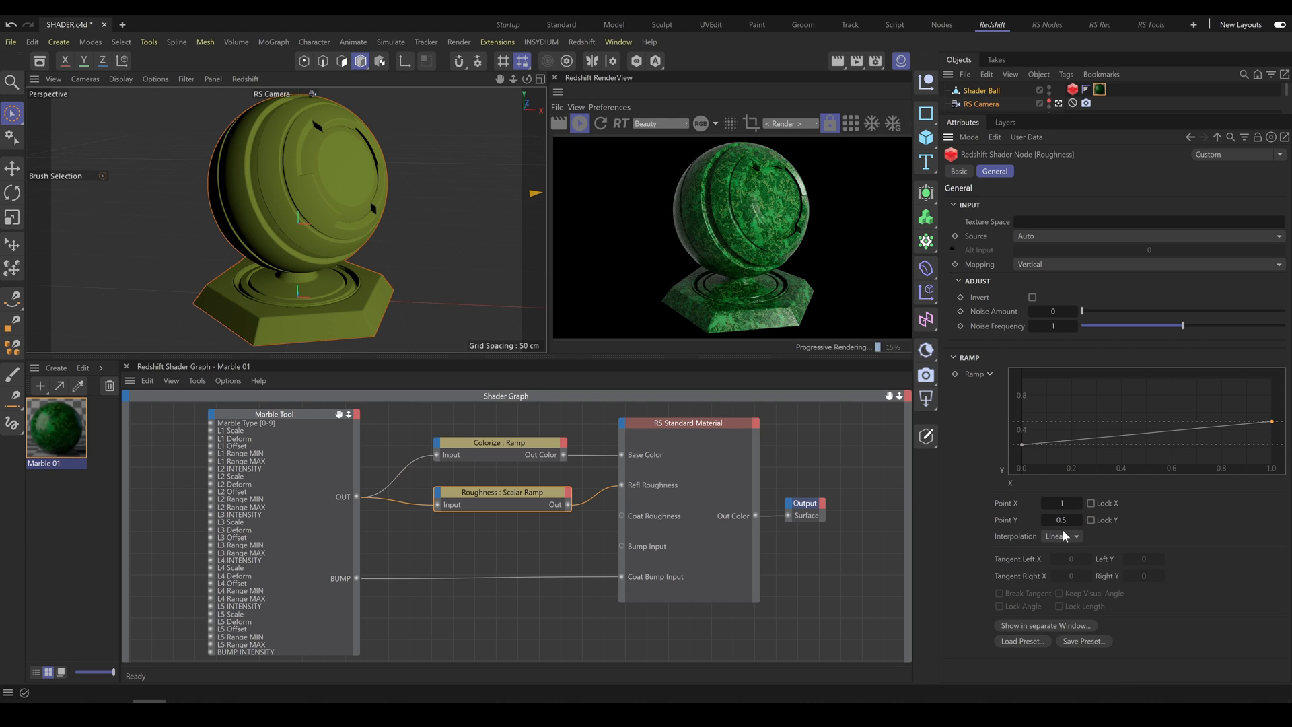
pyautogui.click(709, 424)
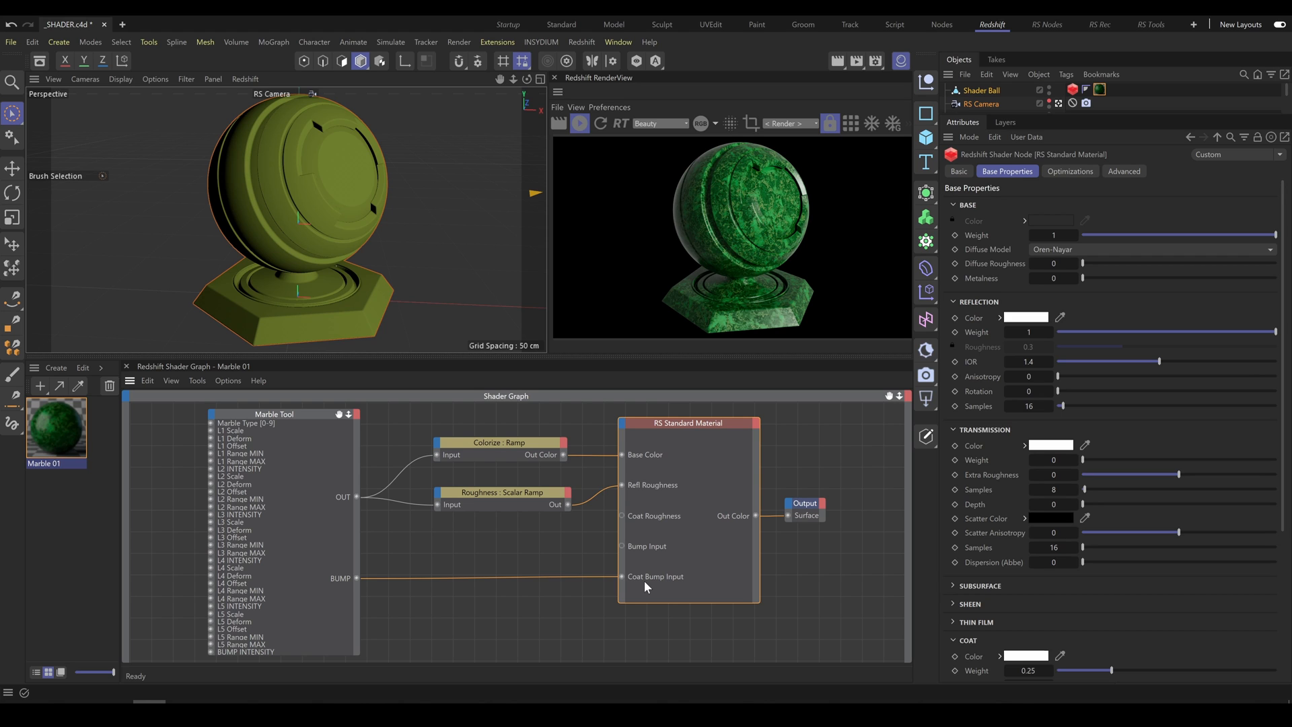
# Lower the Marble Tool's L5, L4, L3 and L2 Intensity values to 0.001, leaving only the first layer active.
pyautogui.click(298, 412)
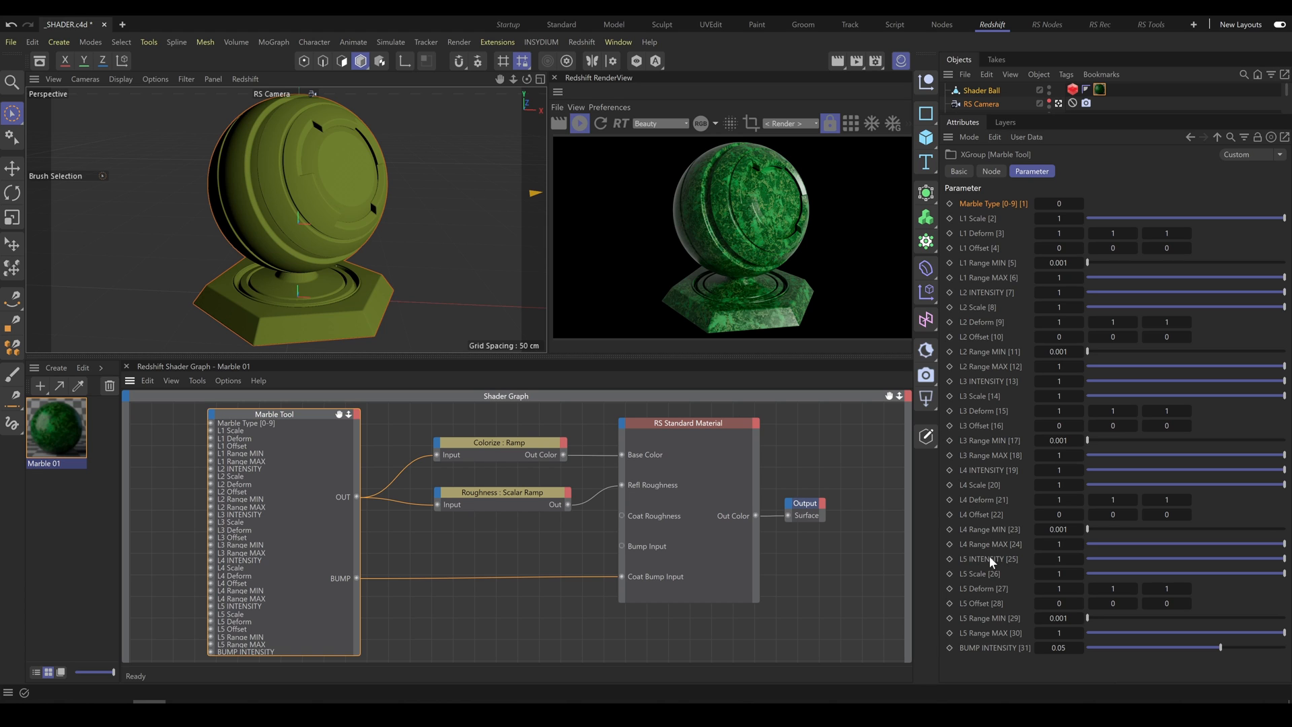
pyautogui.moveTo(1148, 559); pyautogui.dragTo(1129, 558)
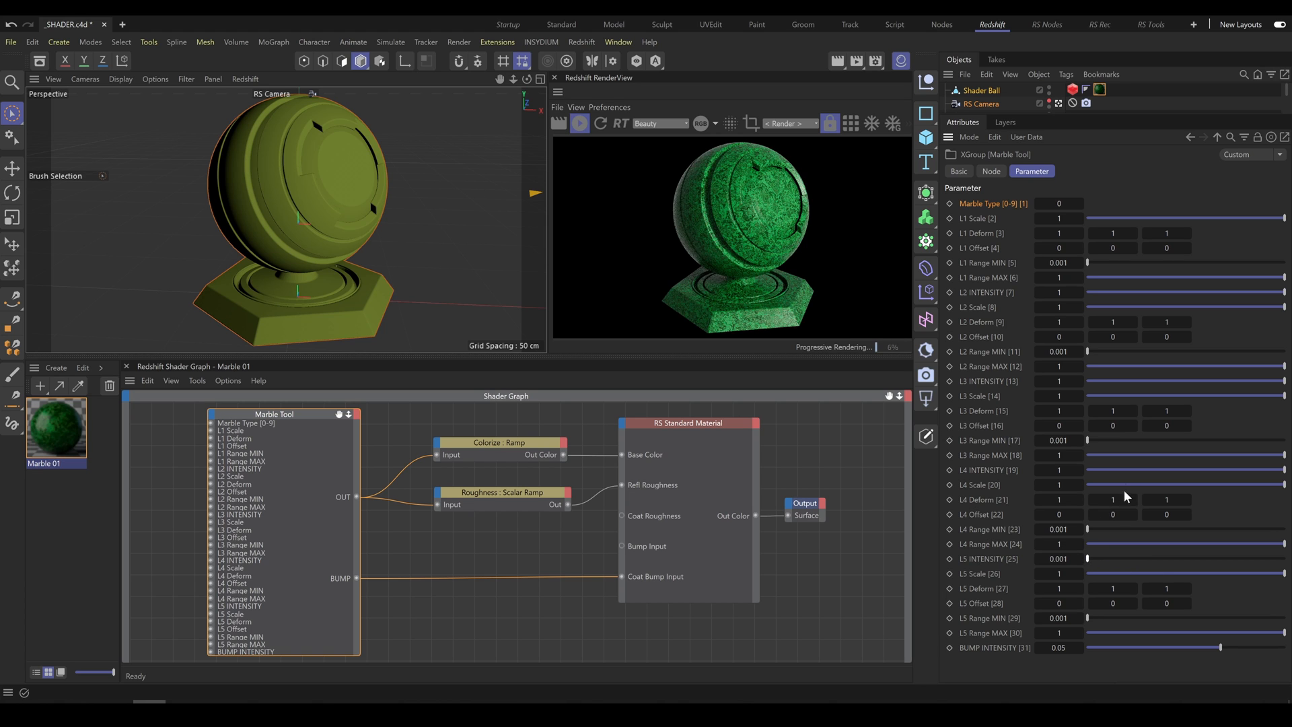
pyautogui.moveTo(1128, 471); pyautogui.dragTo(1061, 469)
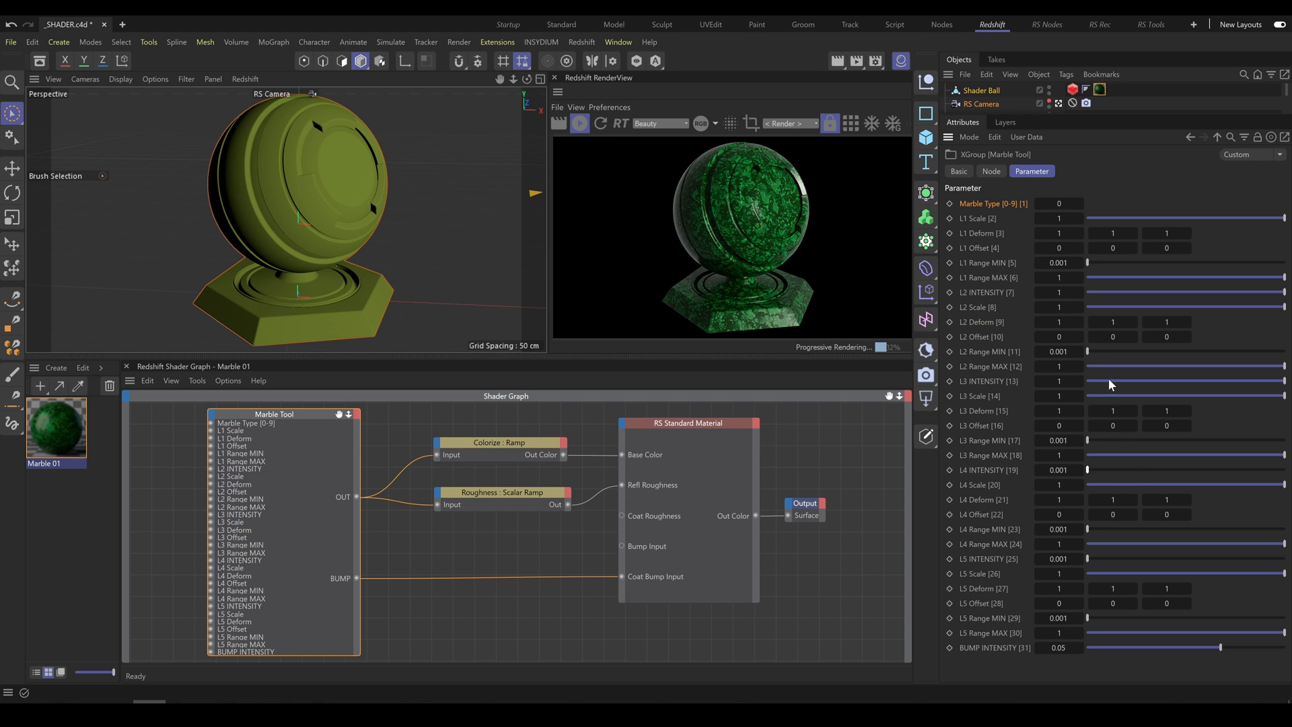
pyautogui.moveTo(1108, 380); pyautogui.dragTo(1070, 377)
pyautogui.moveTo(1097, 292); pyautogui.dragTo(1076, 290)
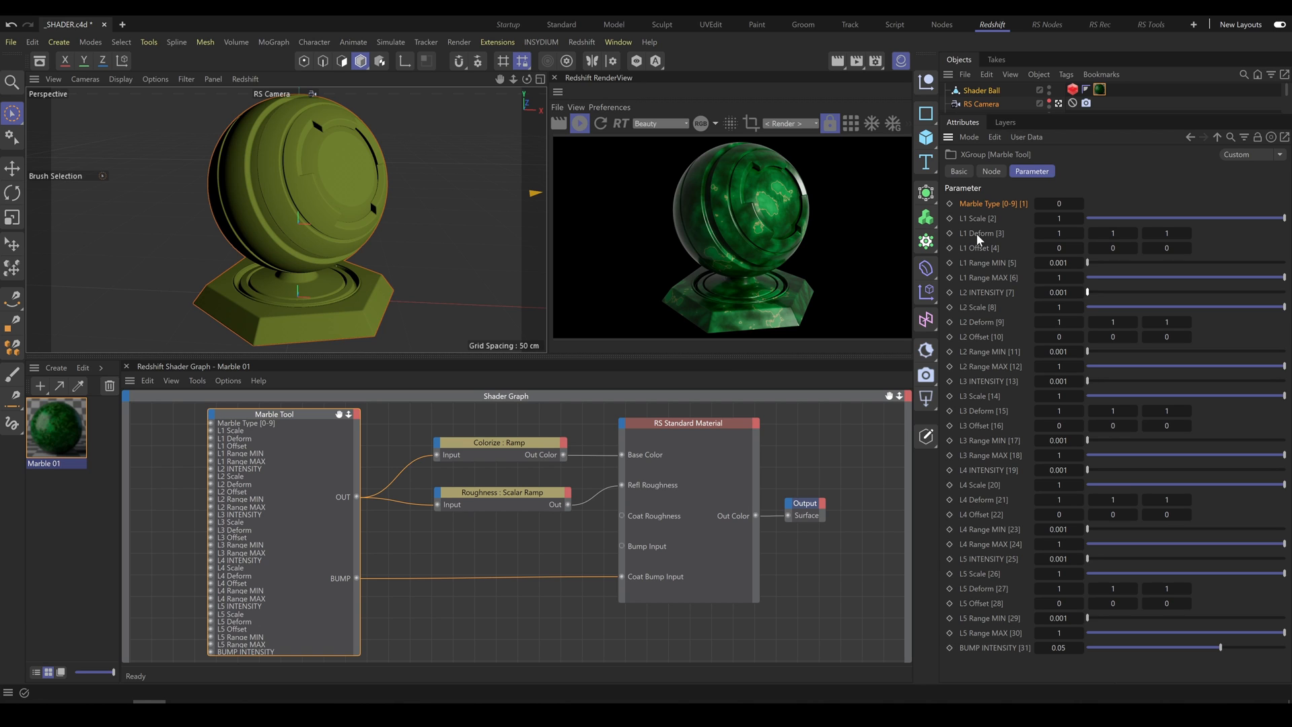
# Set the Marble Tool's Marble Type to 3.
pyautogui.click(1081, 204)
pyautogui.click(1080, 203)
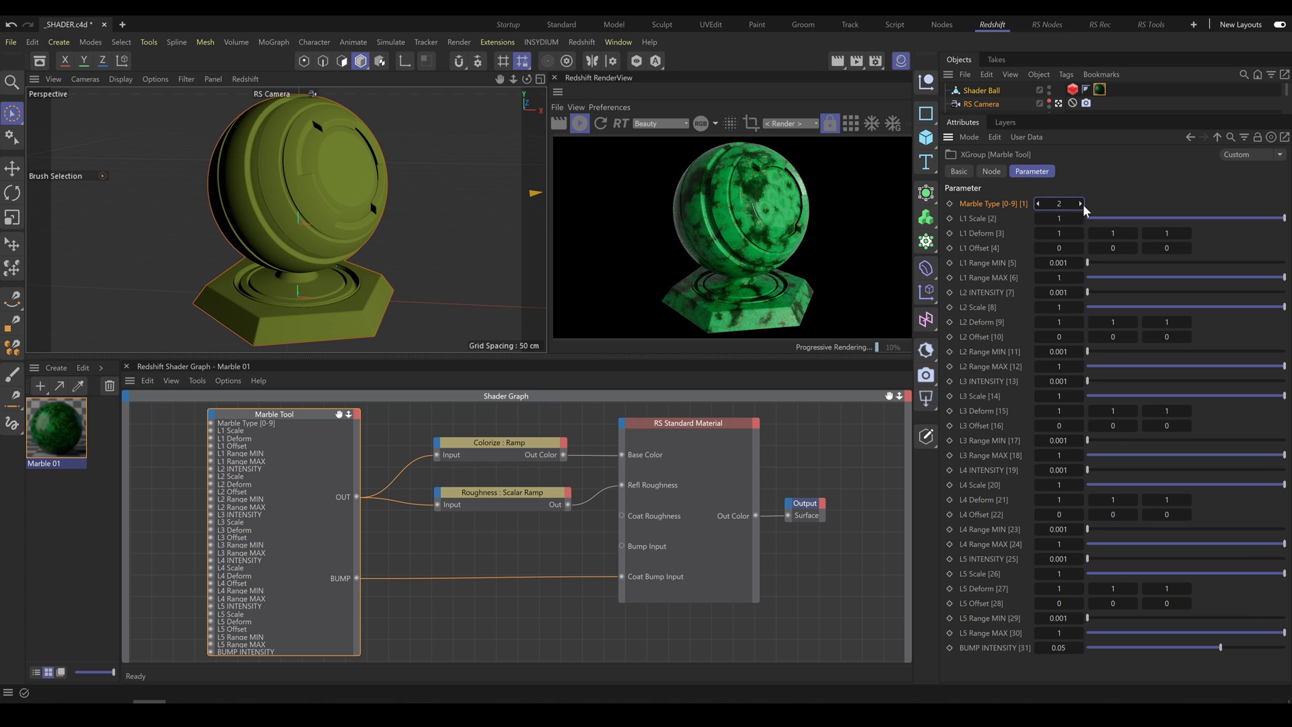
pyautogui.click(1080, 204)
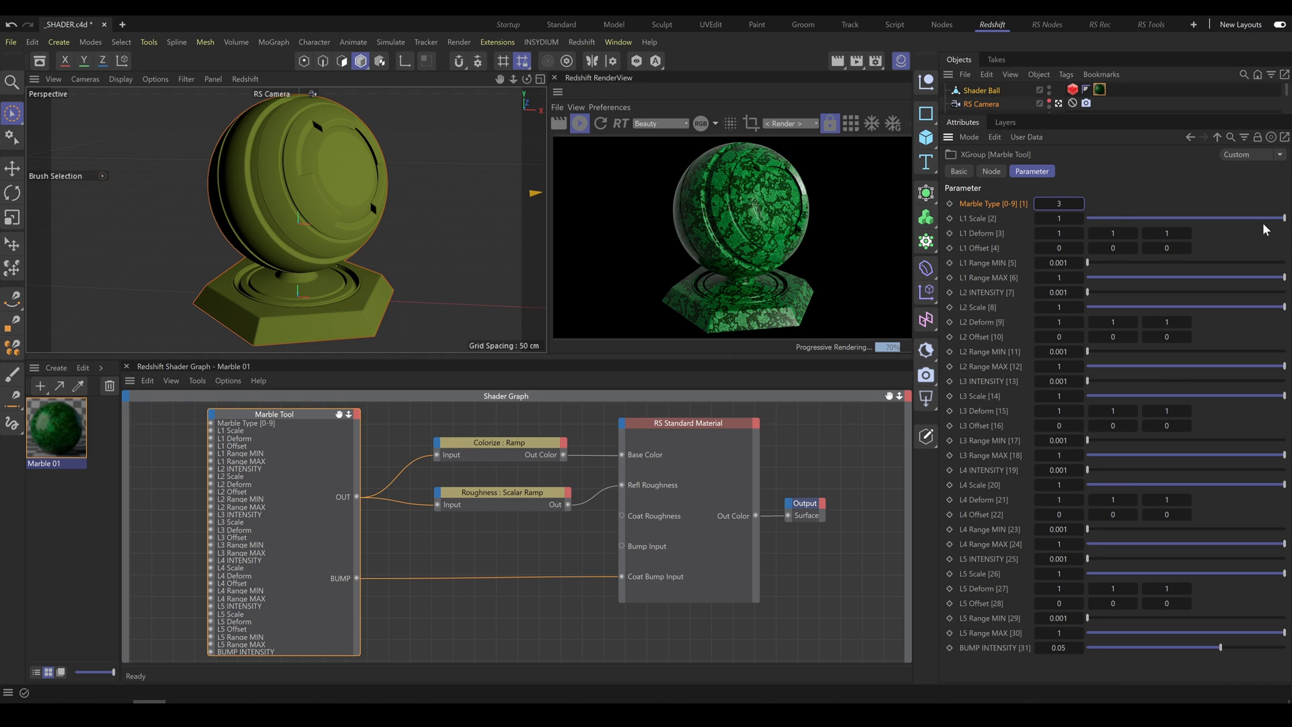
# Set the Marble Tool's L1 Scale to 2 and its second and third L1 Offset values to 1.
pyautogui.moveTo(1283, 218)
pyautogui.mouseDown()
pyautogui.moveTo(1255, 220)
pyautogui.moveTo(1283, 218)
pyautogui.mouseUp()
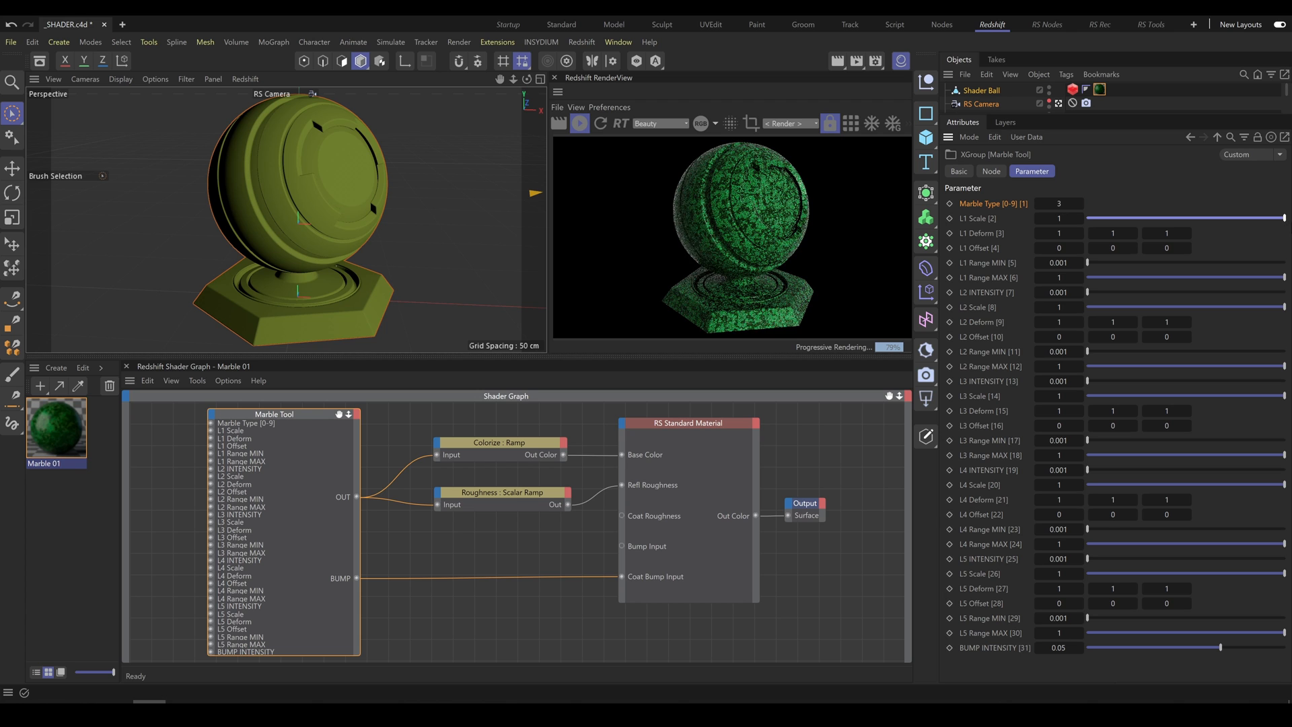
pyautogui.click(1057, 220)
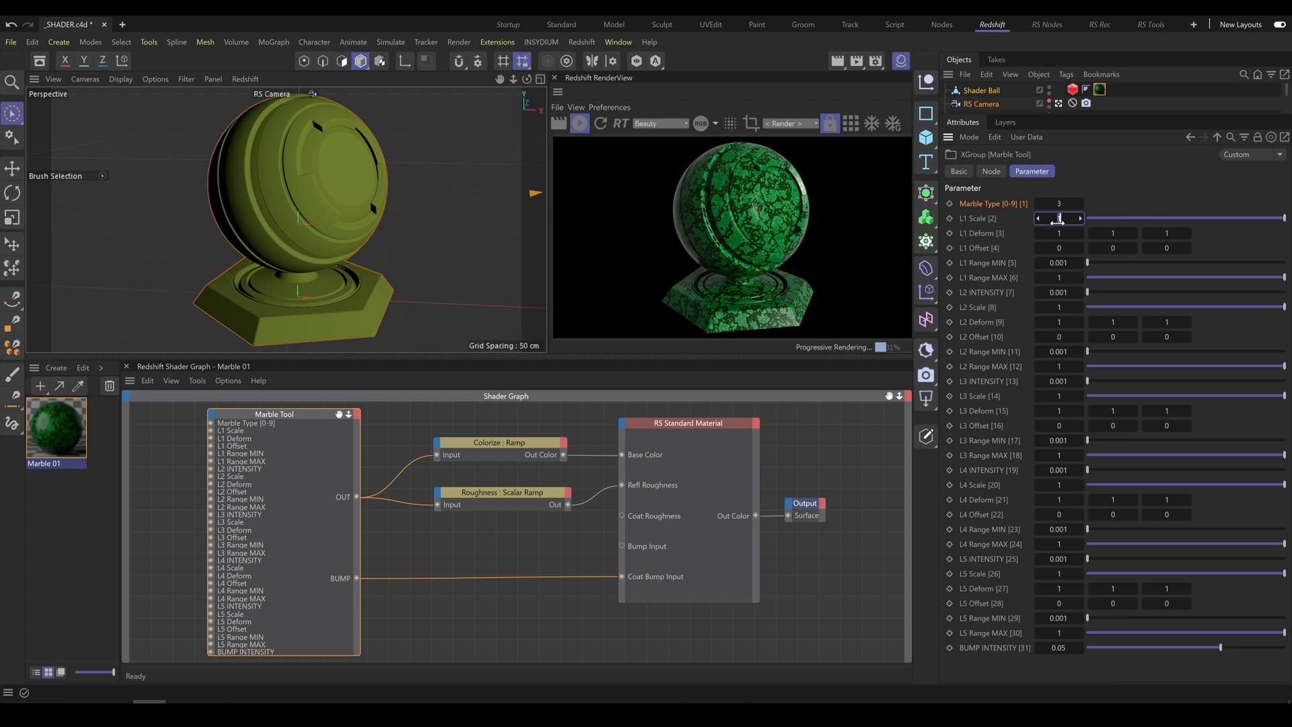
pyautogui.write('2')
pyautogui.press('Return')
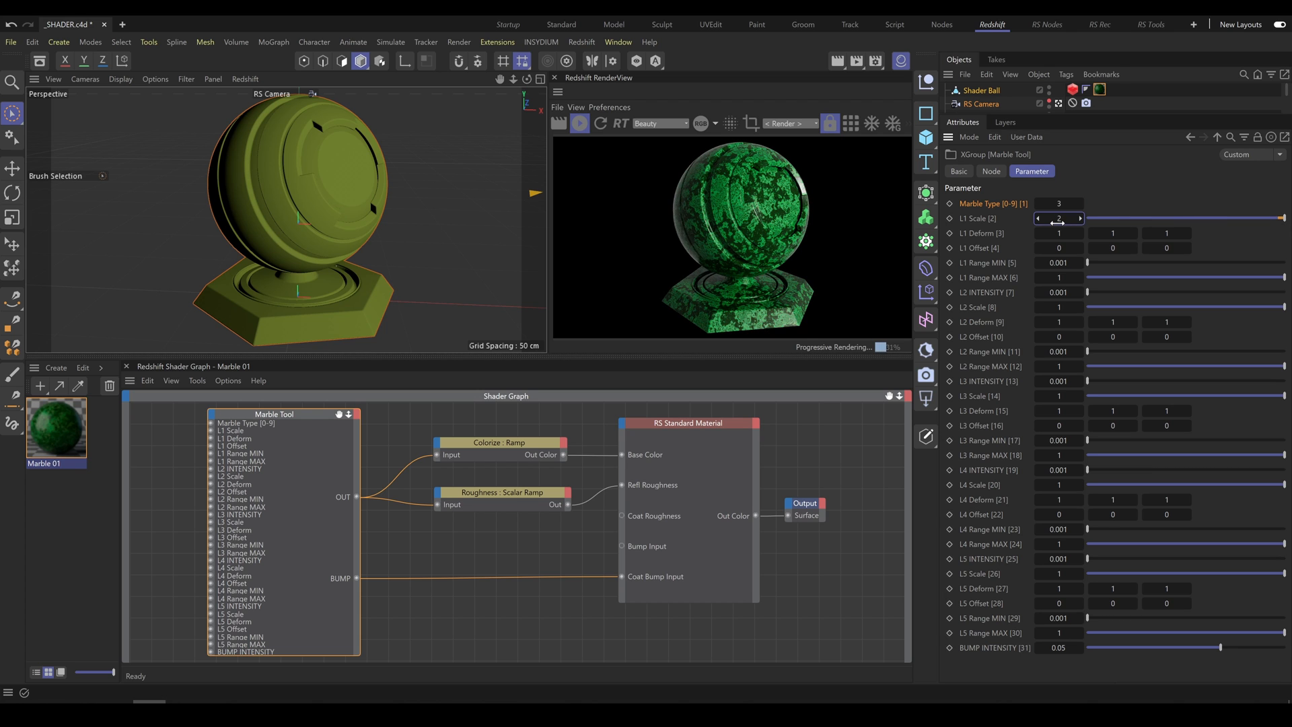
pyautogui.click(1135, 232)
pyautogui.click(1134, 248)
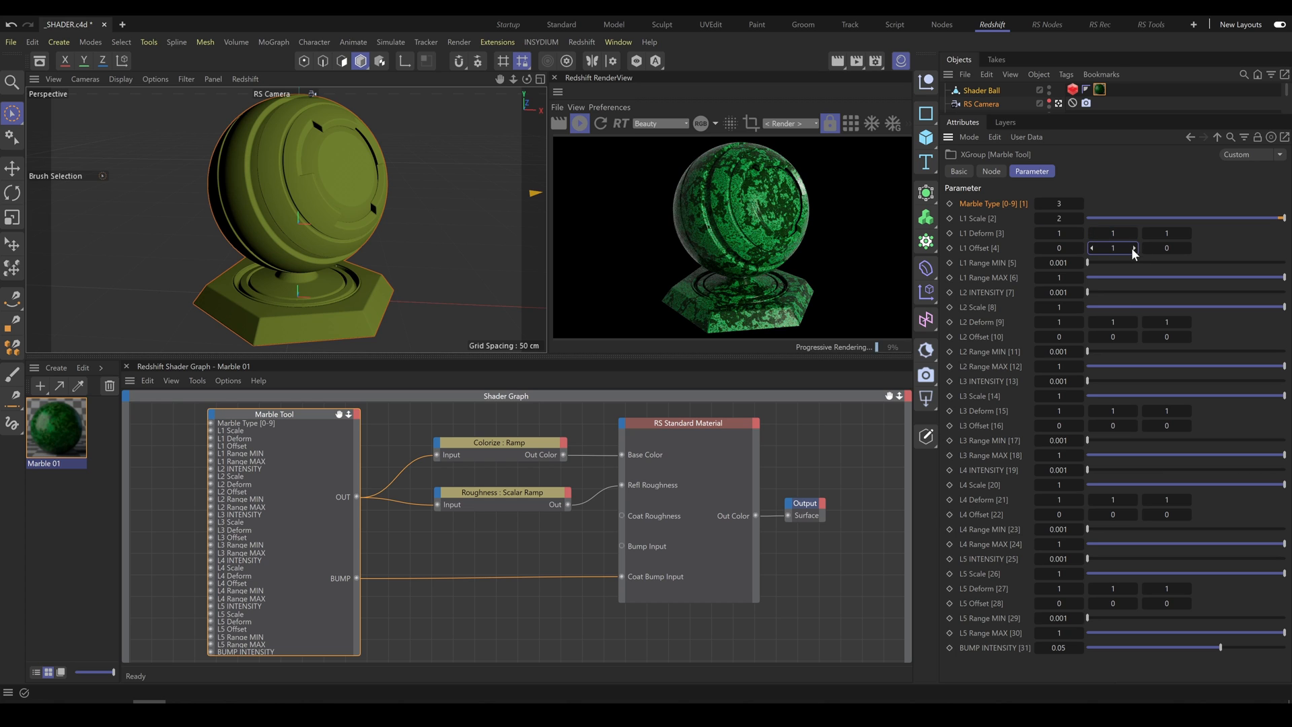
pyautogui.click(1188, 247)
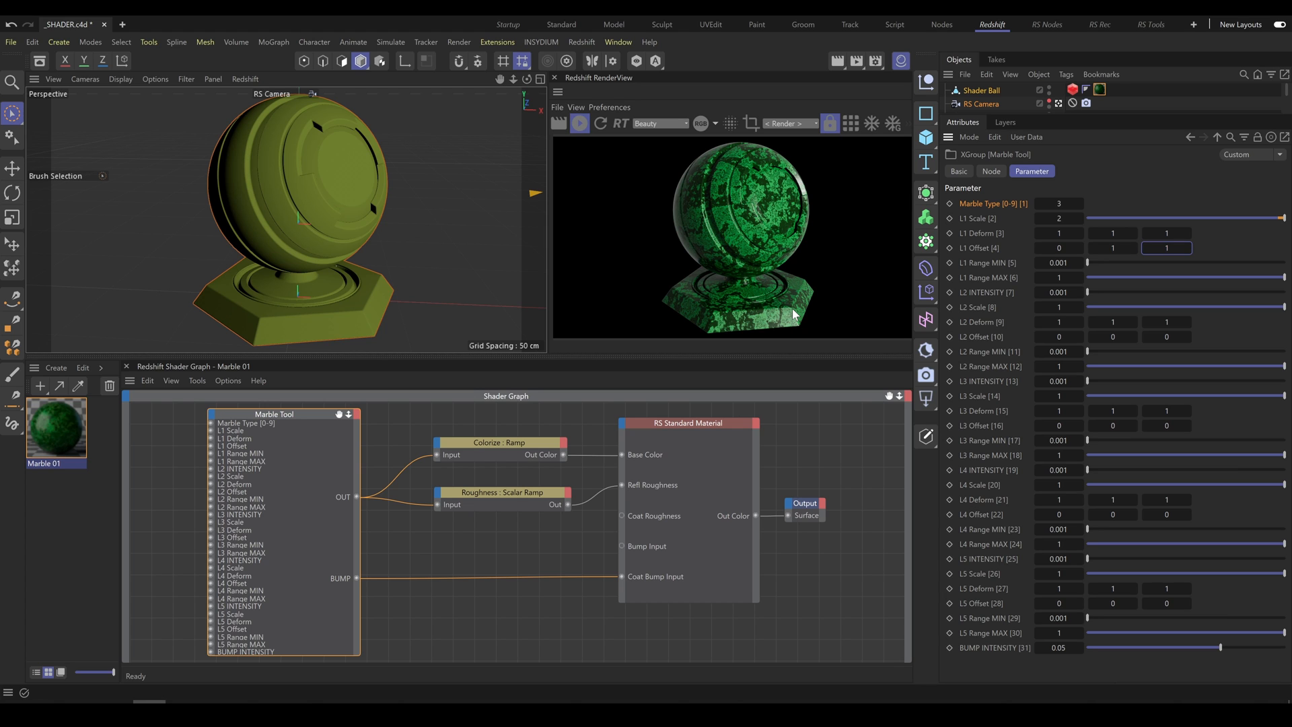
# Set the Marble Tool's L2 Intensity to about 0.5, L2 Range to about 0.47–0.66 and L3 Intensity to about 0.7.
pyautogui.moveTo(1115, 293); pyautogui.dragTo(1272, 294)
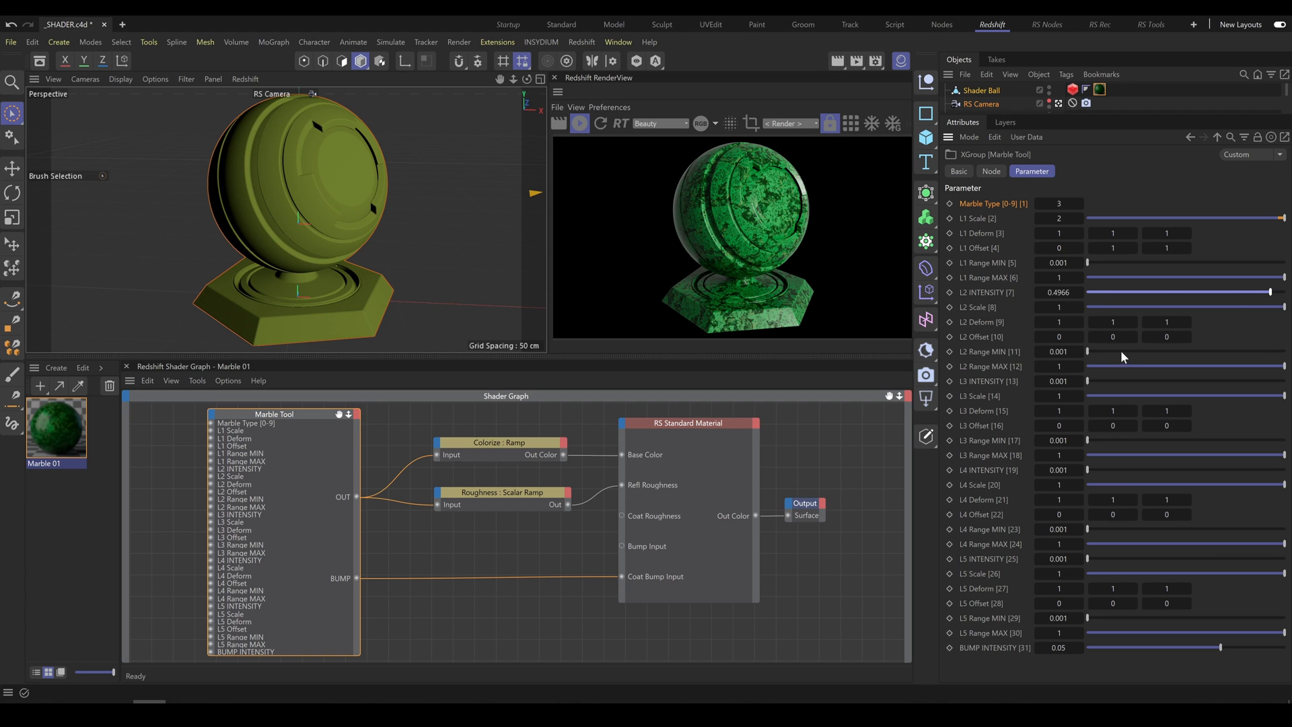
pyautogui.moveTo(1120, 349); pyautogui.dragTo(1277, 368)
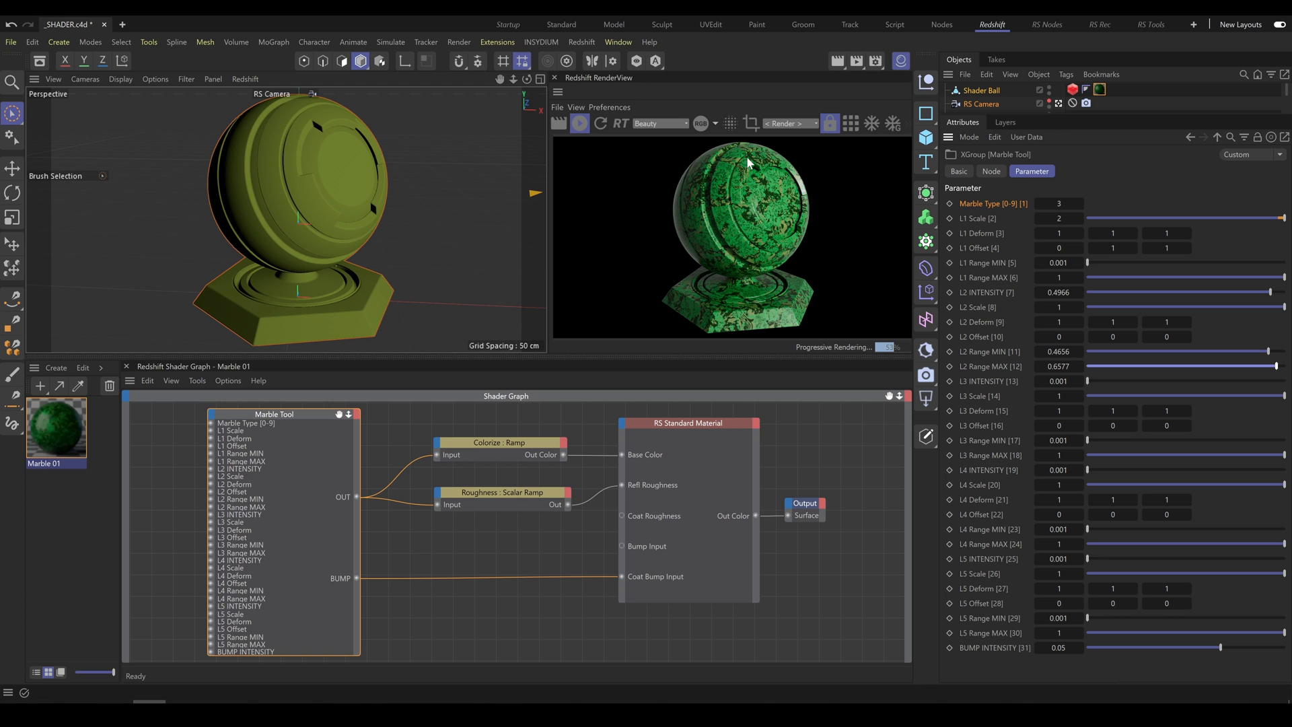
pyautogui.click(511, 441)
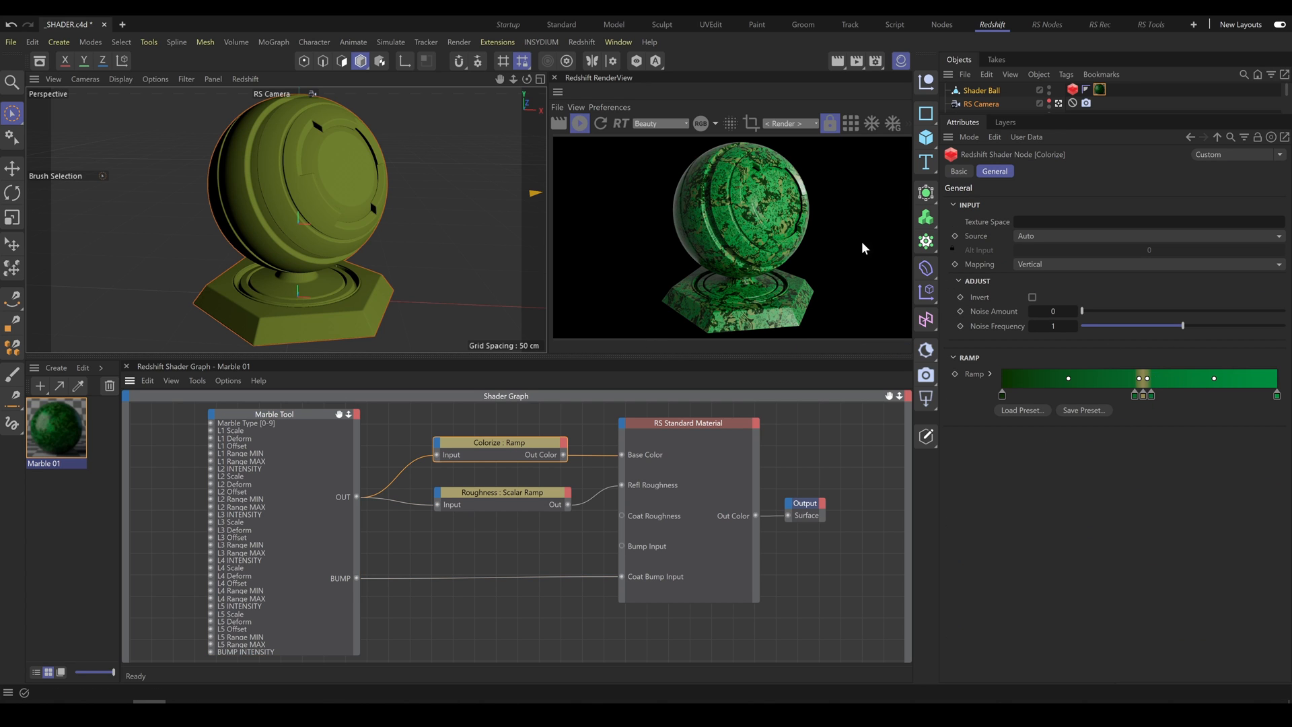
pyautogui.click(298, 413)
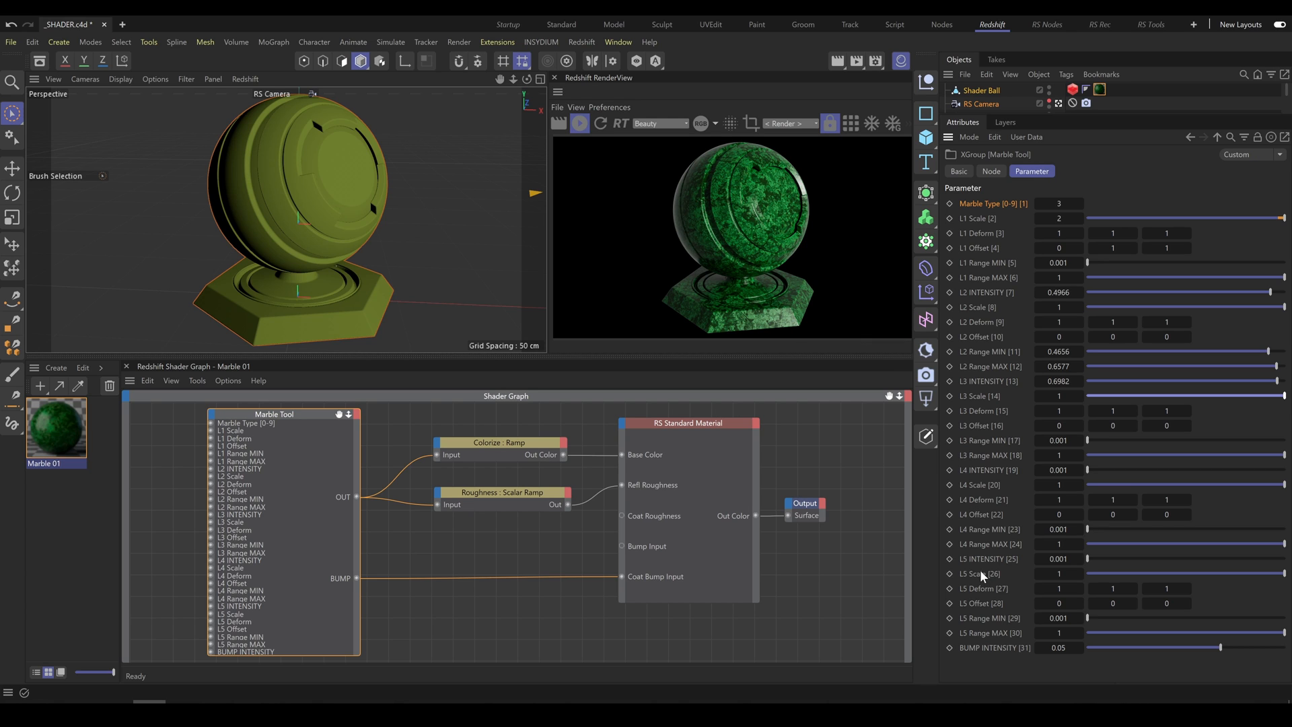
# Add the Marble 05 material from the asset library to the scene's materials.
pyautogui.click(45, 62)
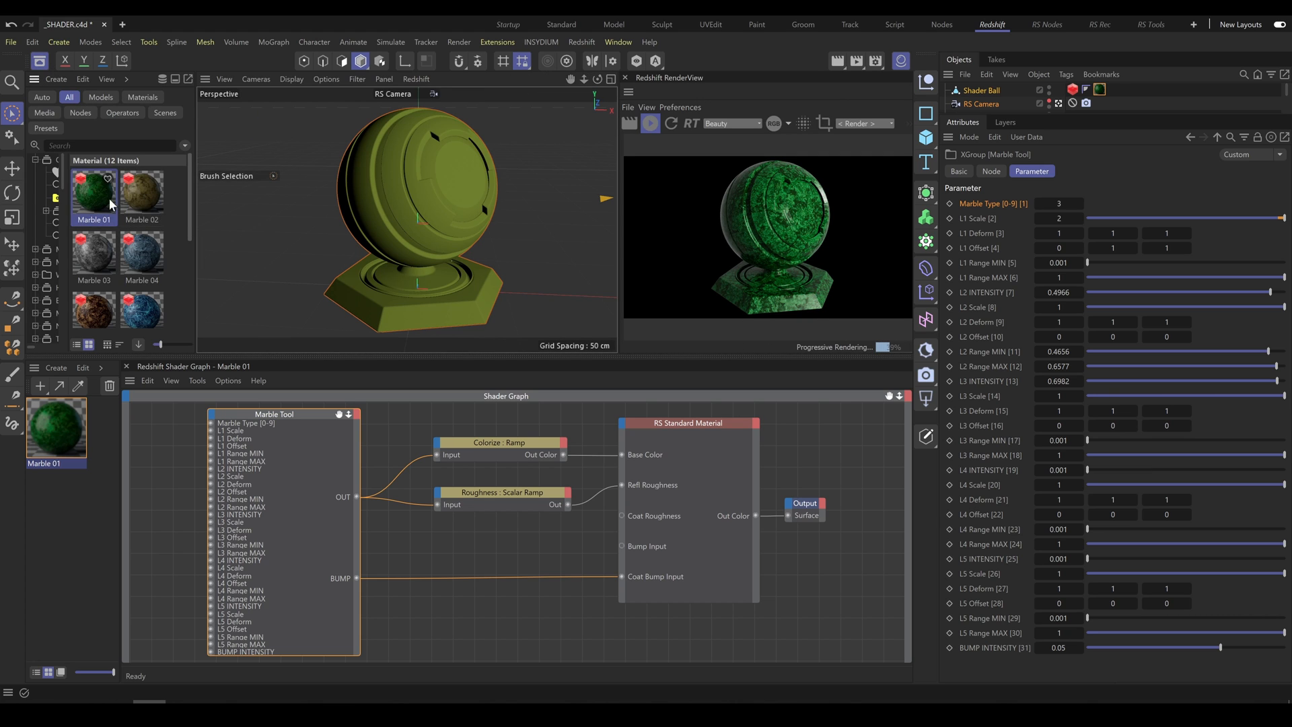
pyautogui.click(144, 195)
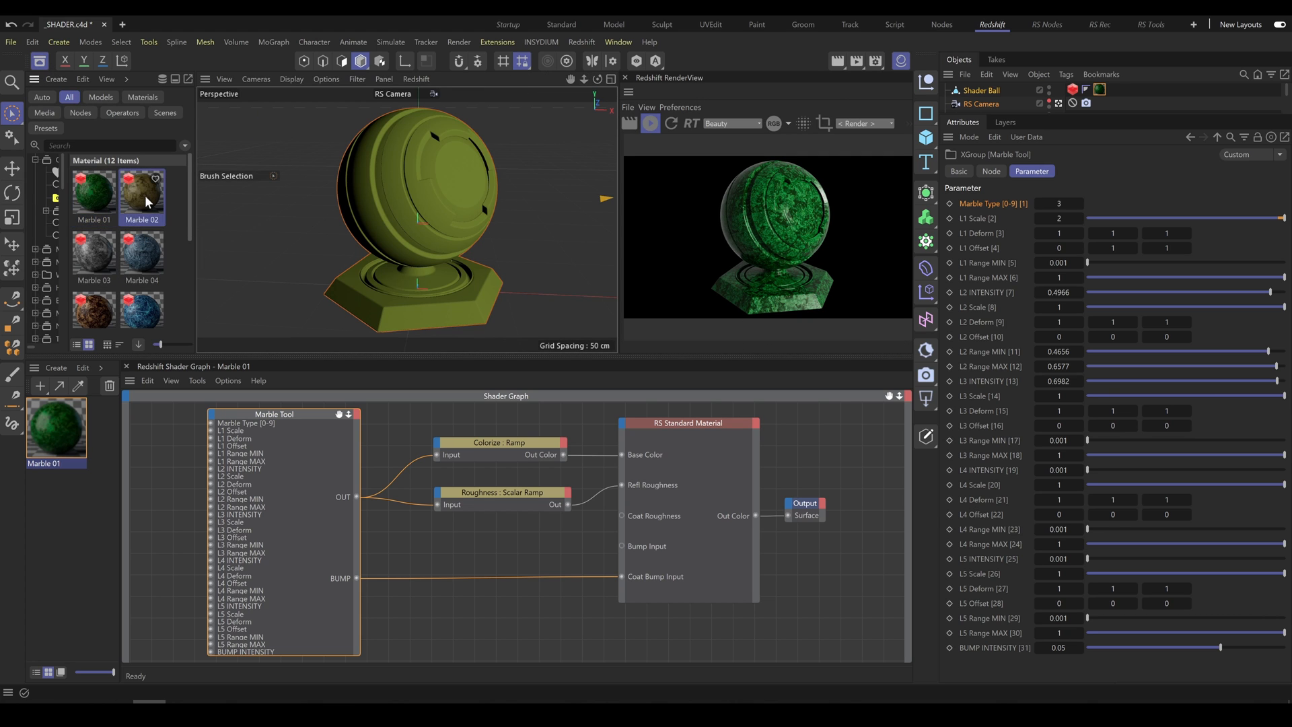
pyautogui.moveTo(106, 308); pyautogui.dragTo(53, 428)
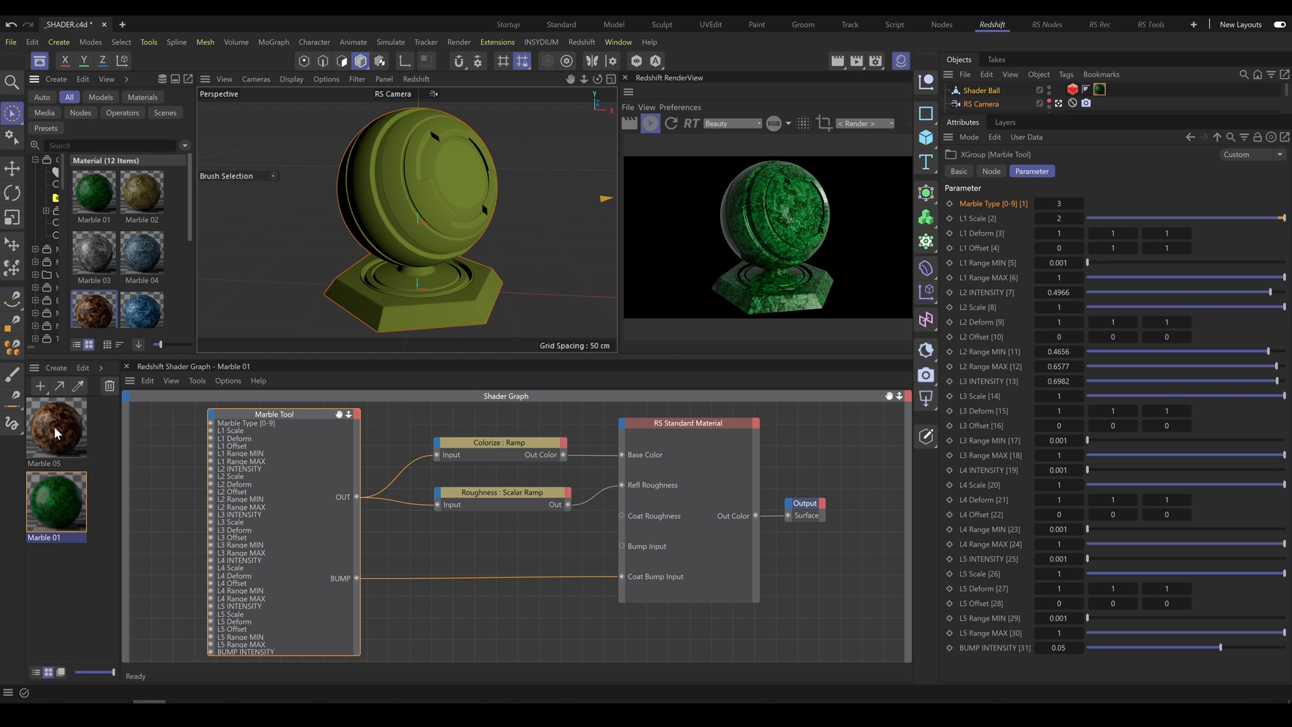
# Show the Marble Tool parameters of the Marble 05 material and assign that material to the Shader Ball.
pyautogui.click(429, 498)
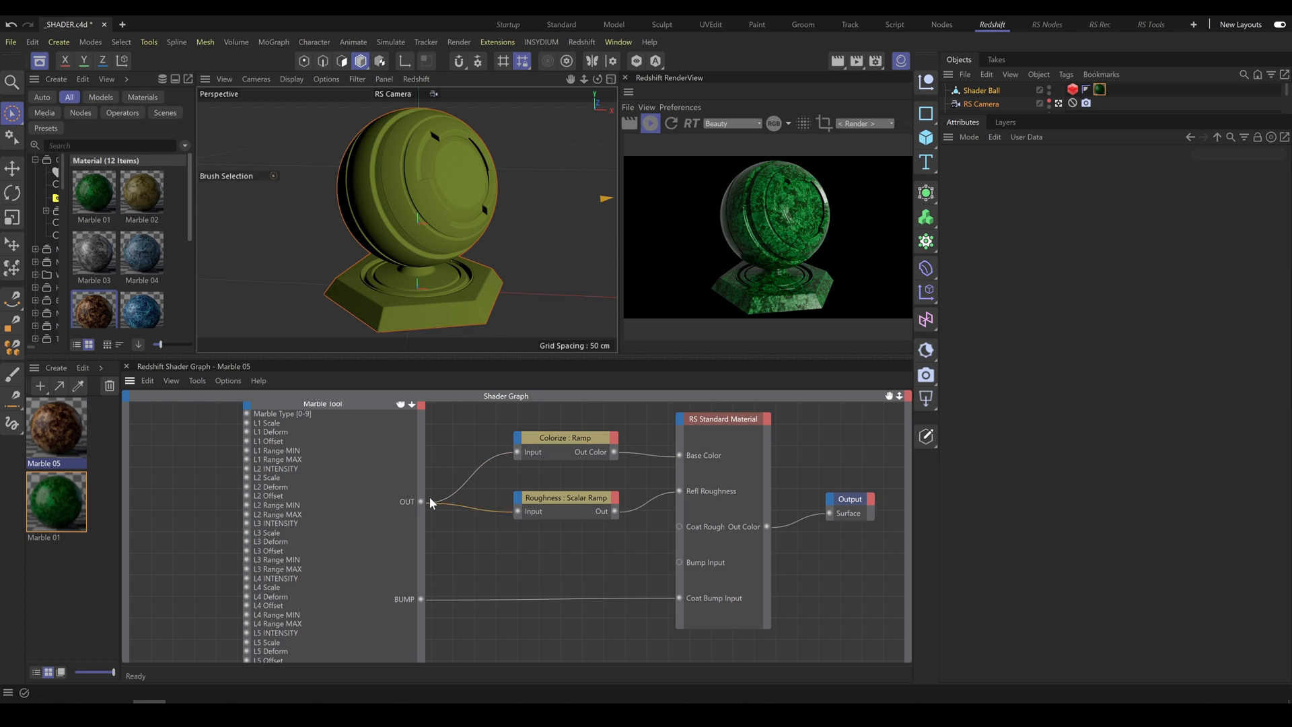
pyautogui.click(353, 417)
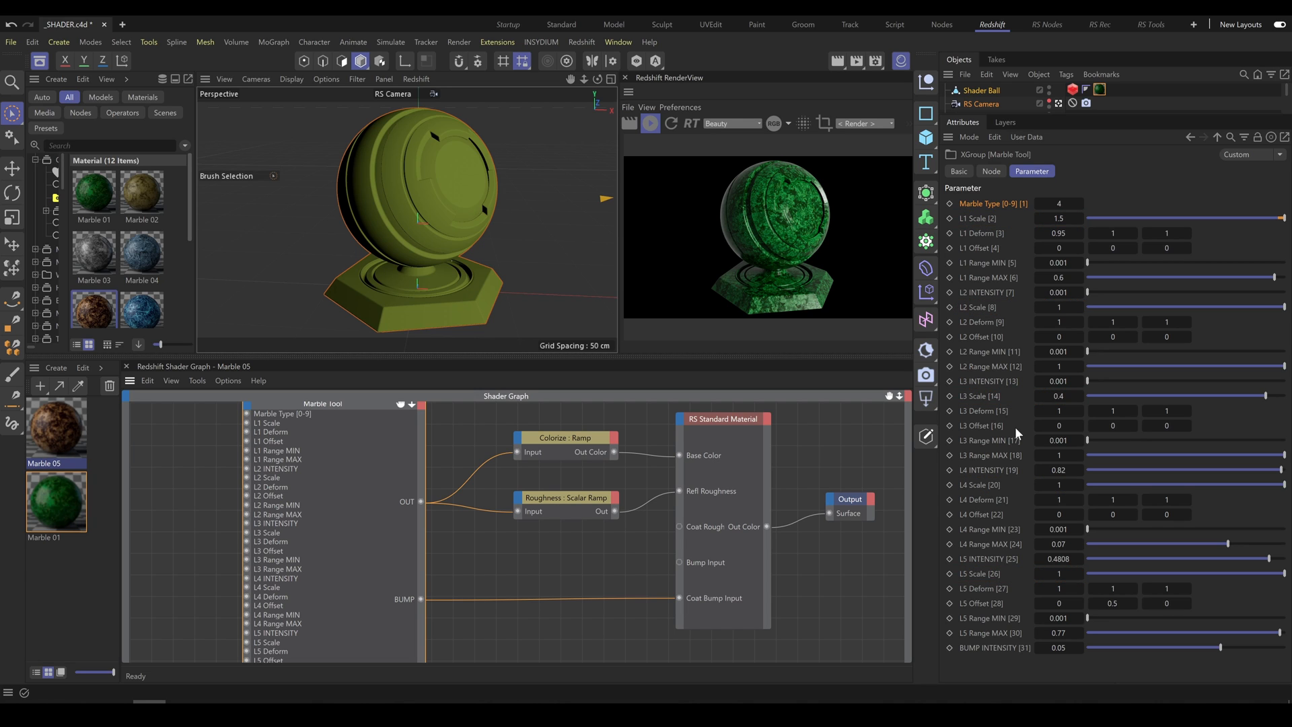
pyautogui.moveTo(54, 438); pyautogui.dragTo(1075, 87)
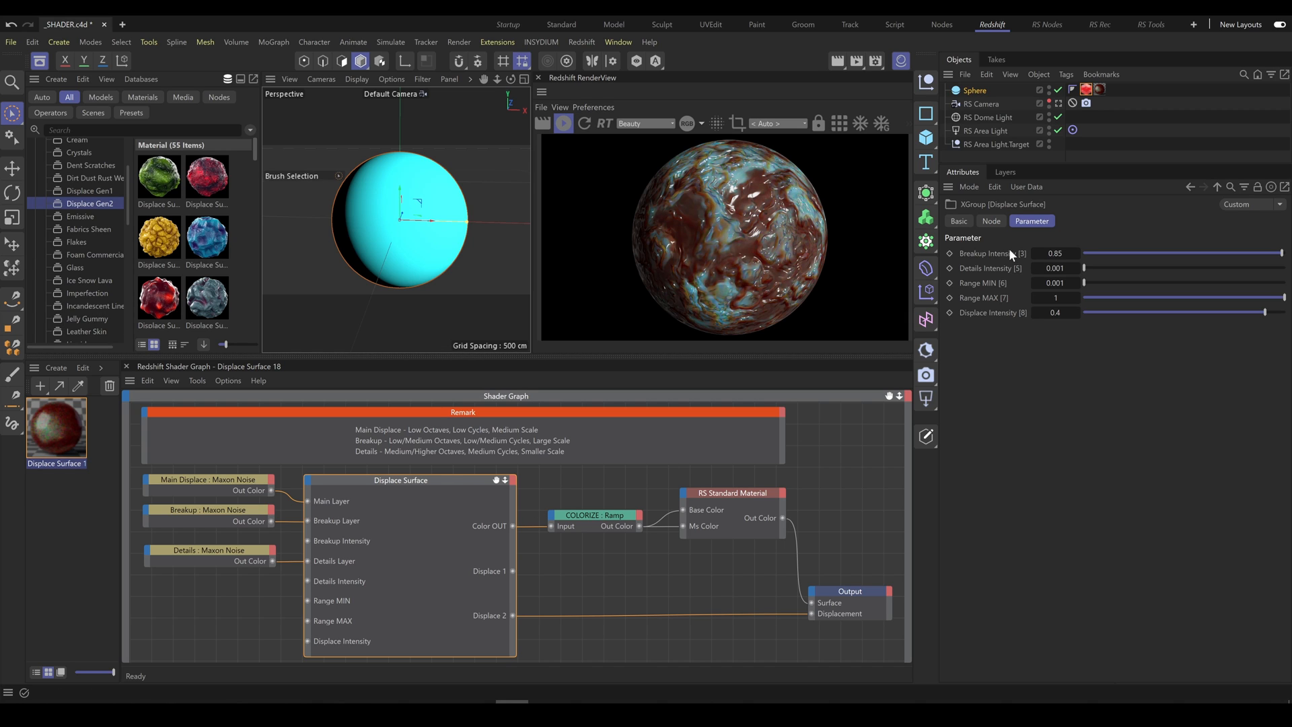
# Set the Displace Surface node's Breakup Intensity to about 0.68 and its Details Intensity to about 0.72.
pyautogui.click(1209, 253)
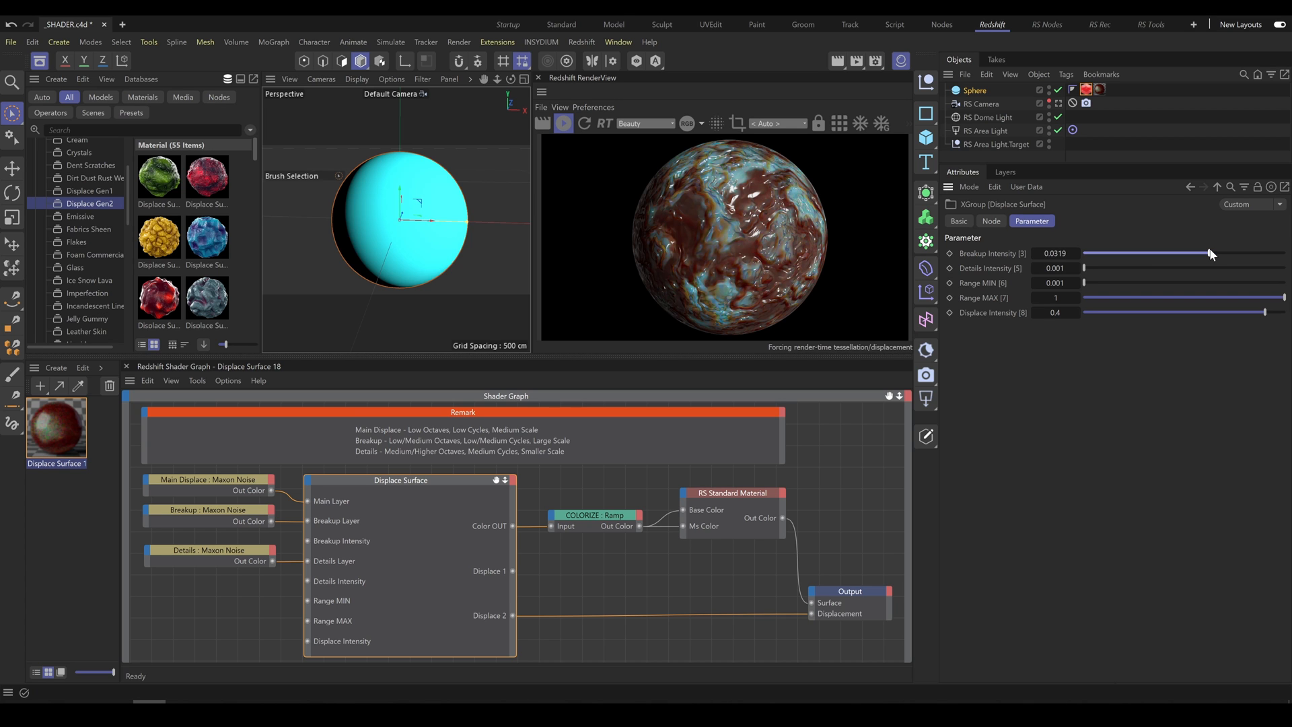
pyautogui.moveTo(1209, 253); pyautogui.dragTo(1289, 259)
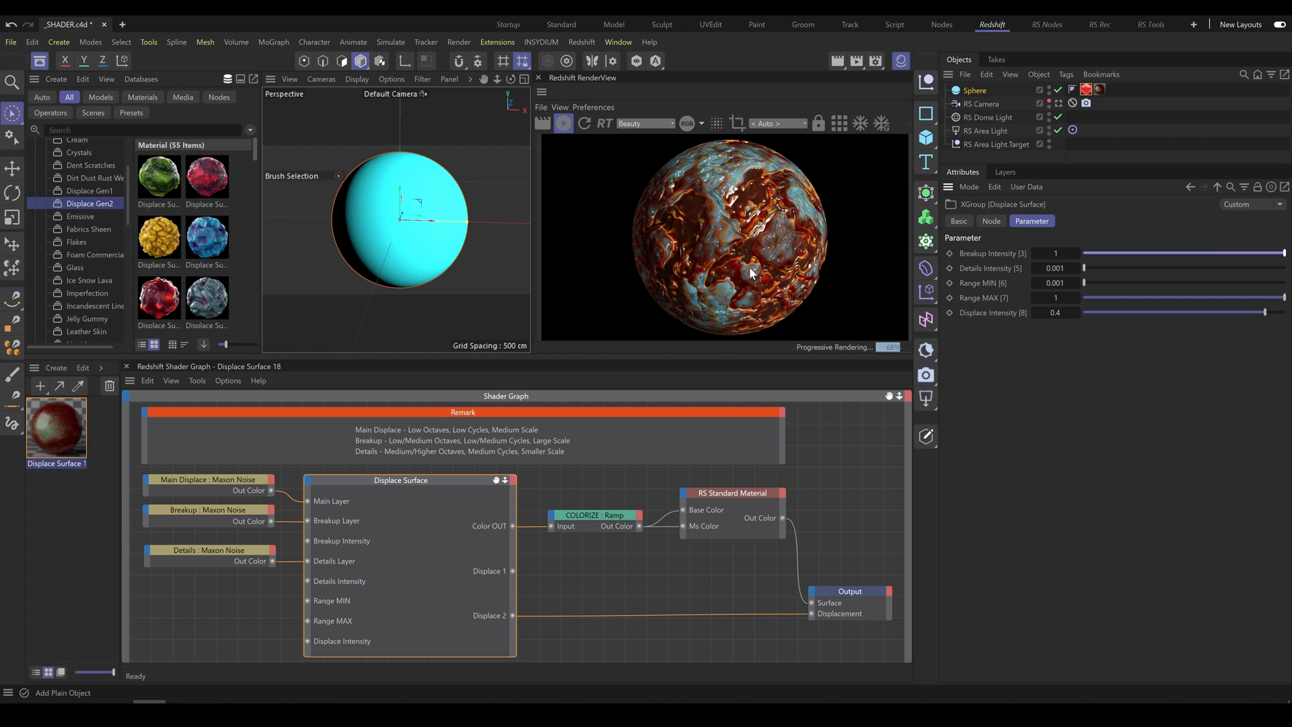
pyautogui.moveTo(1084, 267); pyautogui.dragTo(1289, 277)
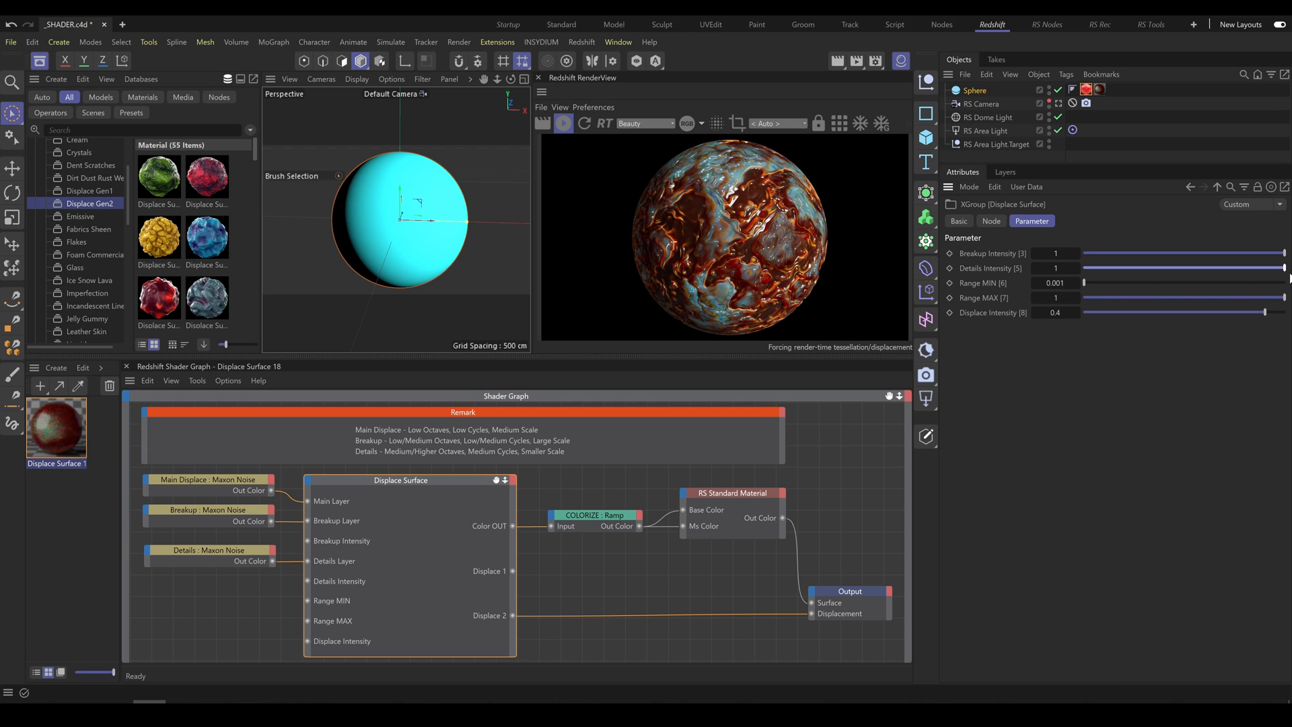
pyautogui.click(1244, 254)
pyautogui.moveTo(1244, 254); pyautogui.dragTo(1277, 256)
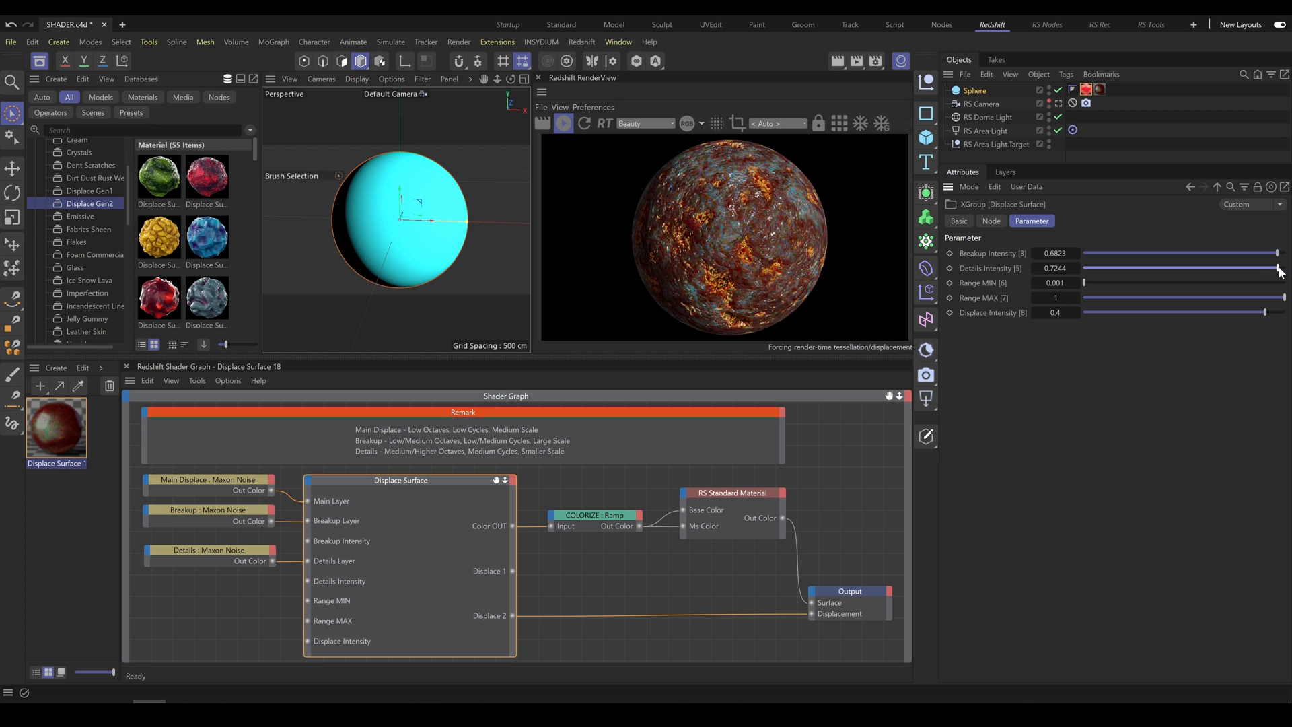
pyautogui.moveTo(1283, 268); pyautogui.dragTo(1279, 268)
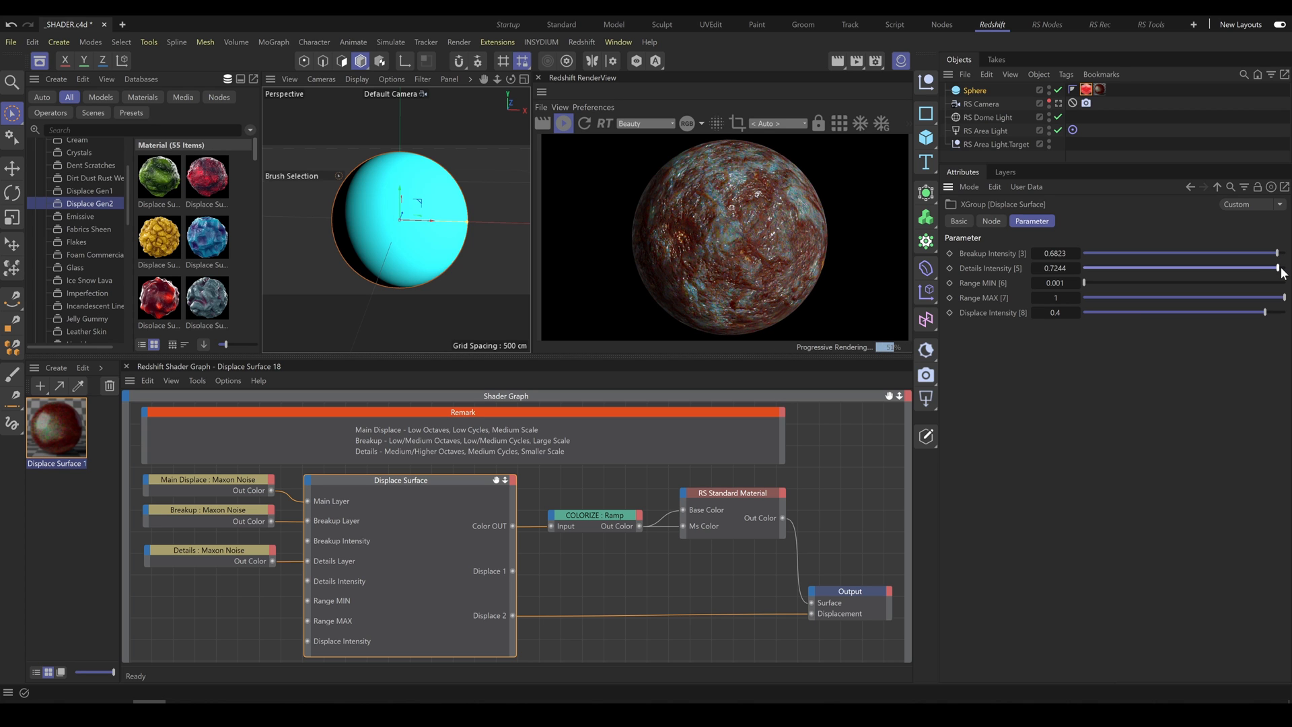
# Set the Displace Surface node's Range MIN to about 0.005 and its Range MAX to about 0.72.
pyautogui.click(1263, 283)
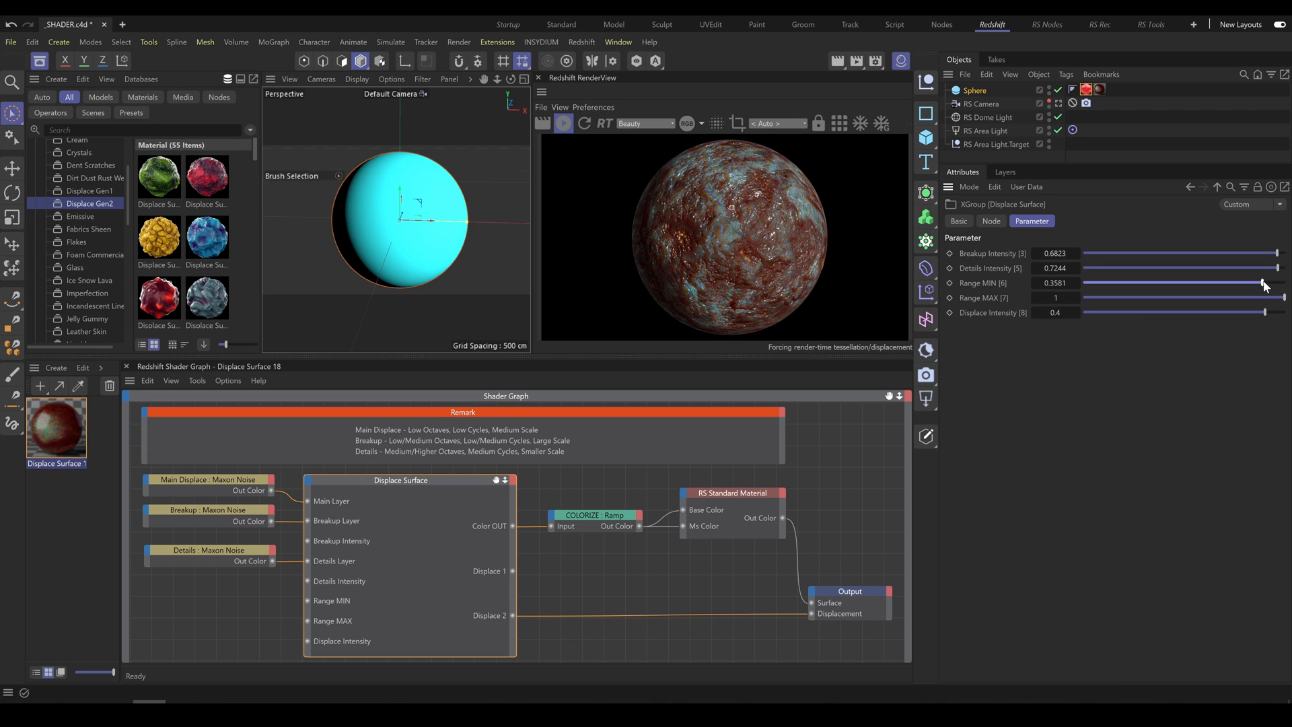
pyautogui.click(1157, 281)
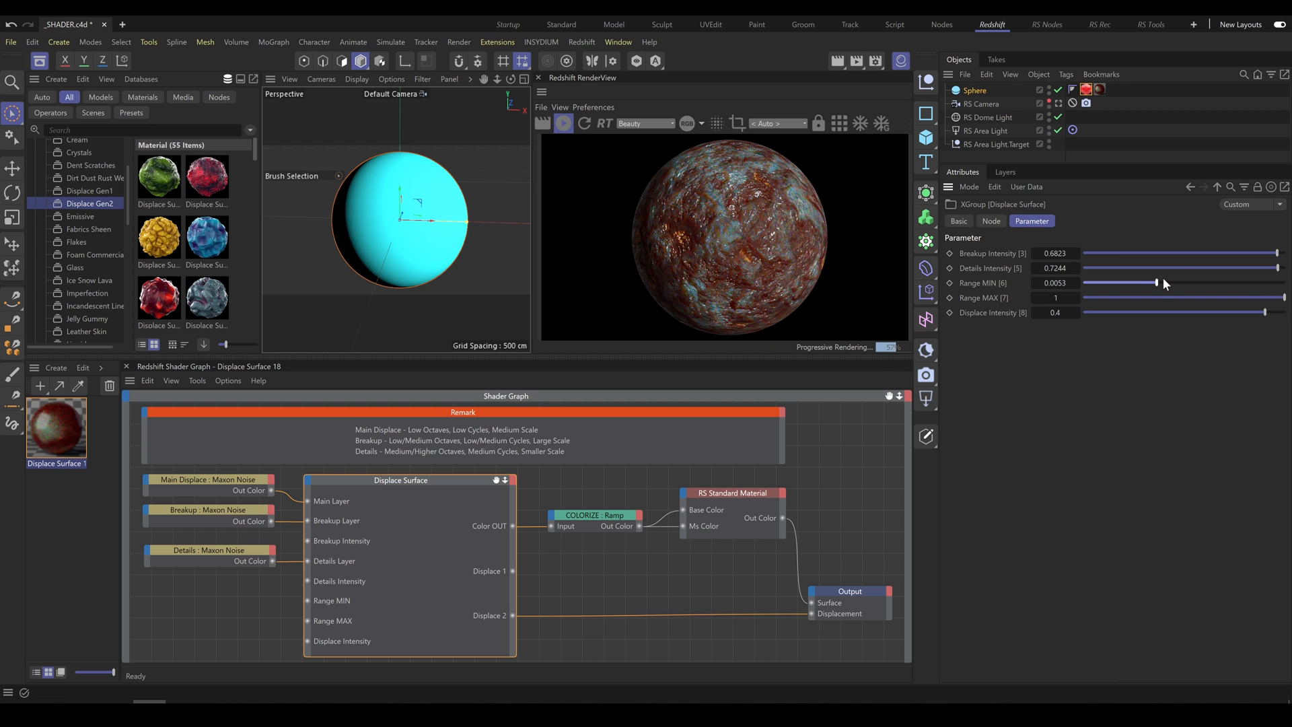
pyautogui.click(1272, 297)
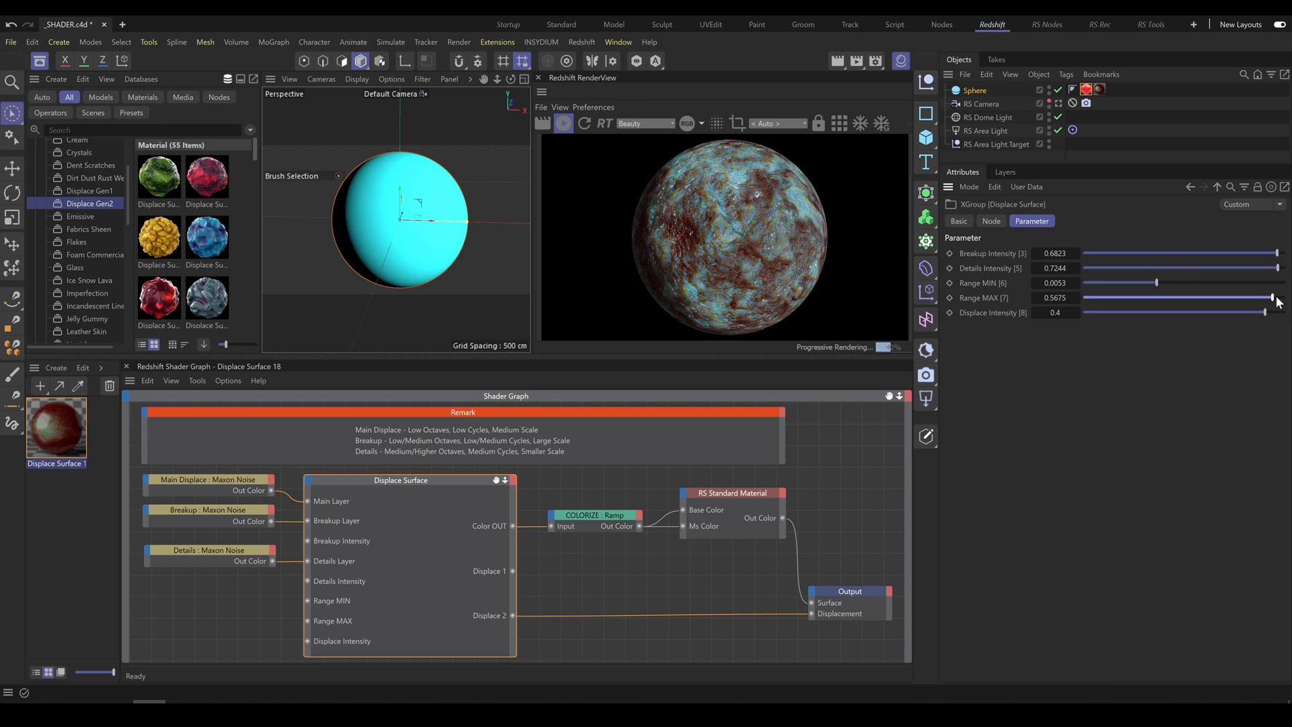
pyautogui.click(1277, 298)
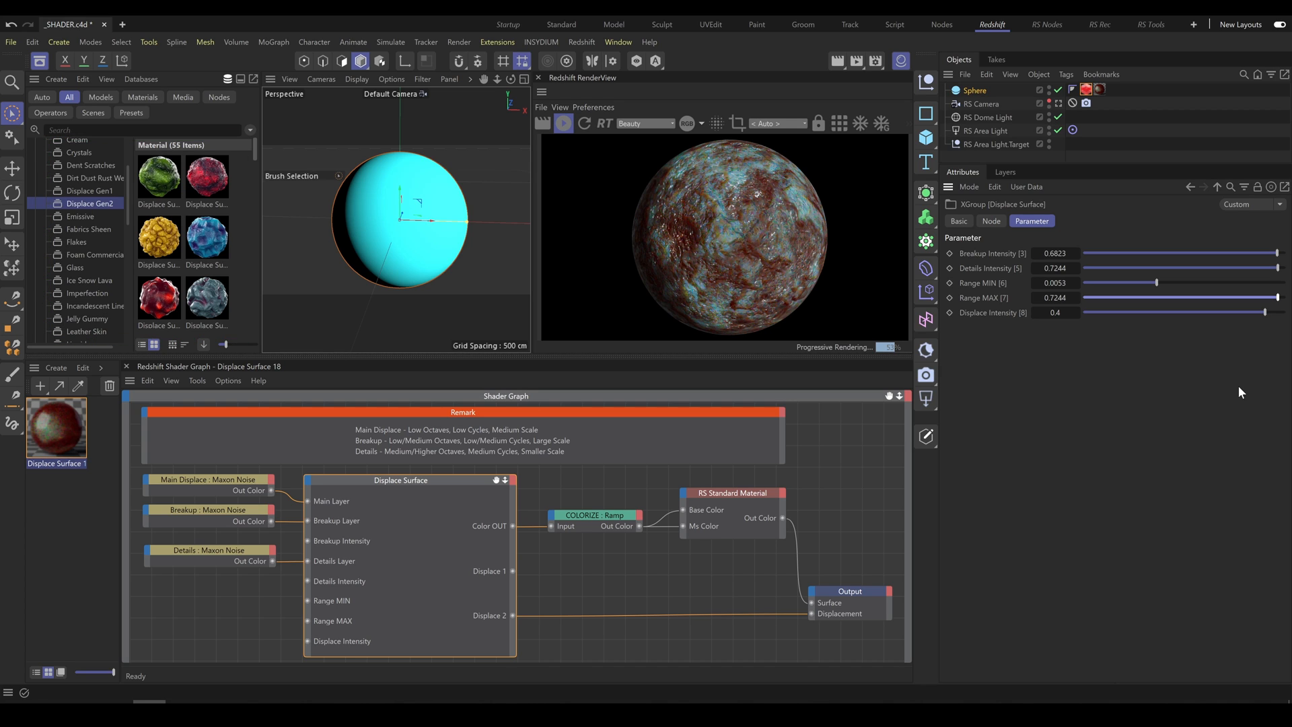
# Try different Displace Intensity strengths on the Displace Surface node and settle on about 0.62.
pyautogui.click(1253, 313)
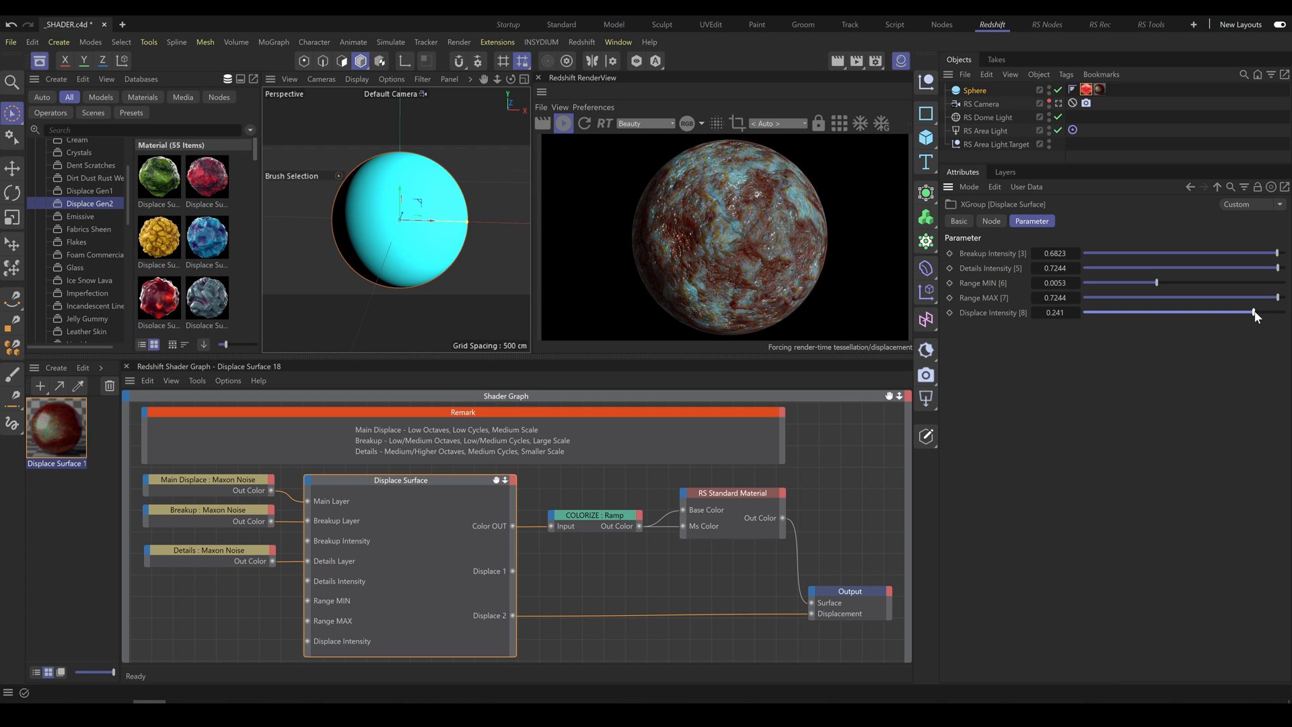
pyautogui.click(1282, 312)
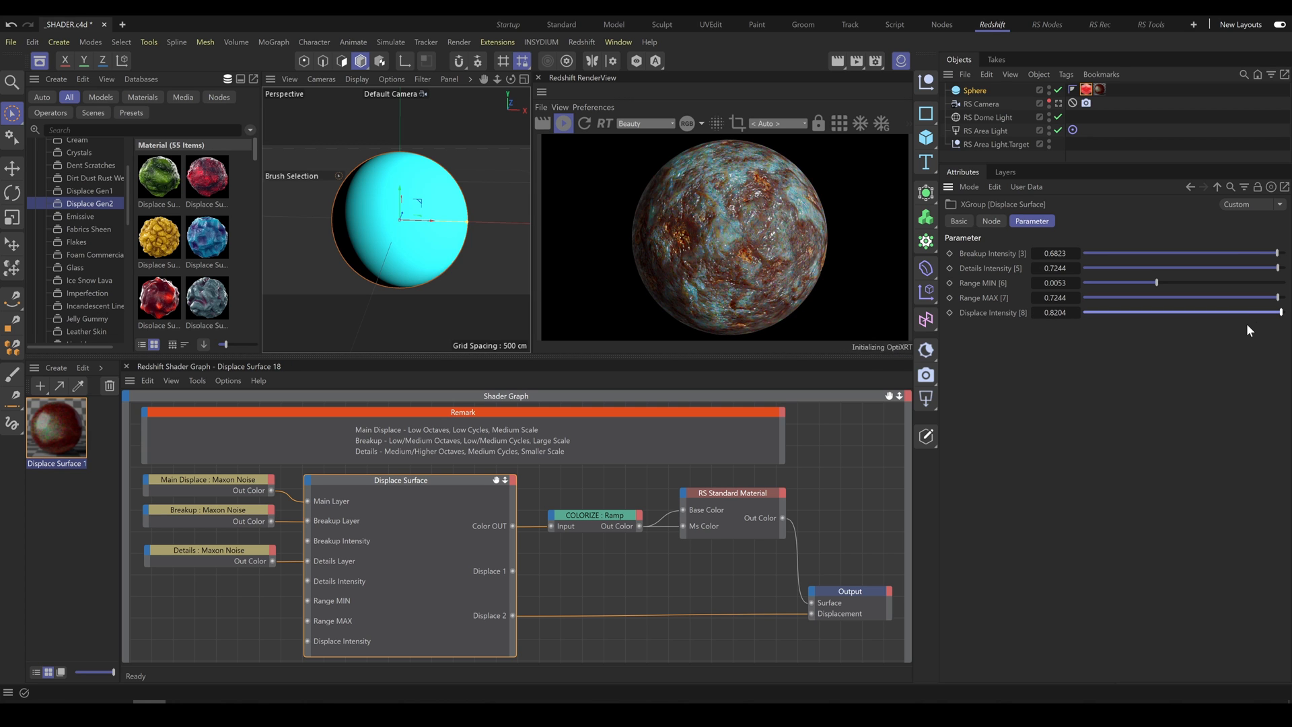
pyautogui.click(1273, 313)
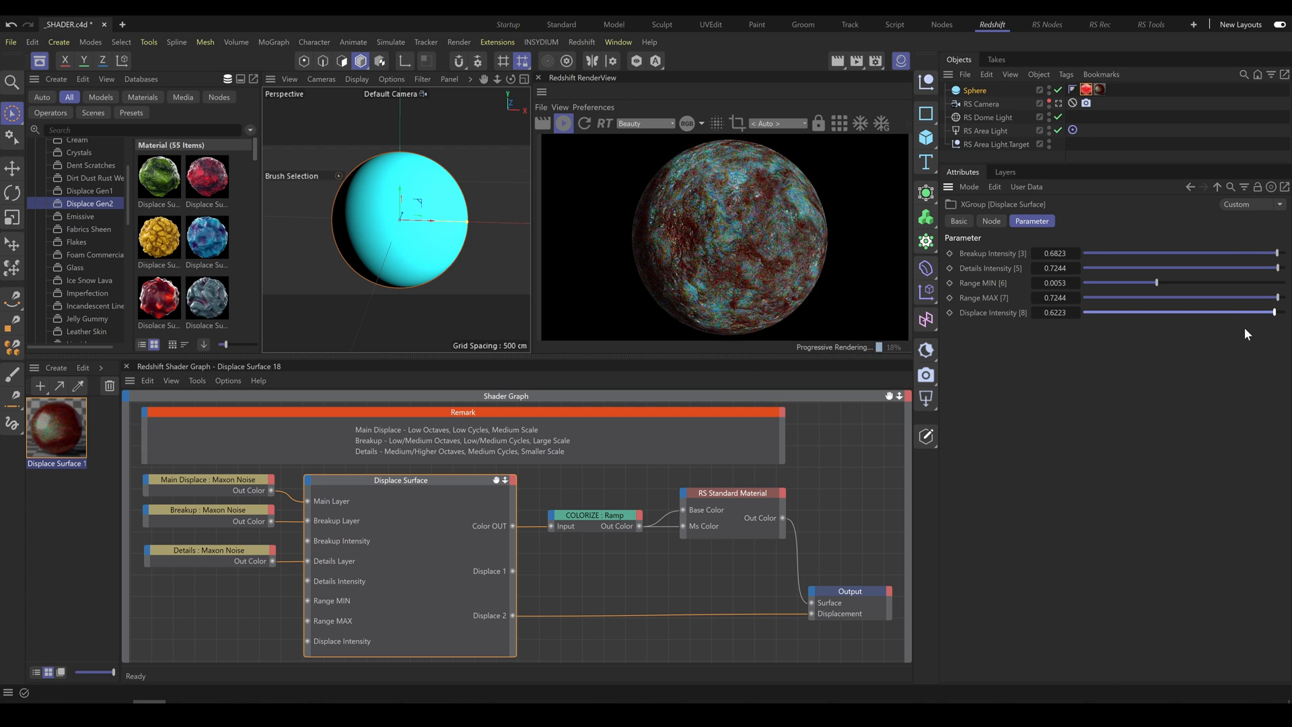
# Change the noise type of the Main Displace Maxon Noise node to Ober.
pyautogui.click(229, 482)
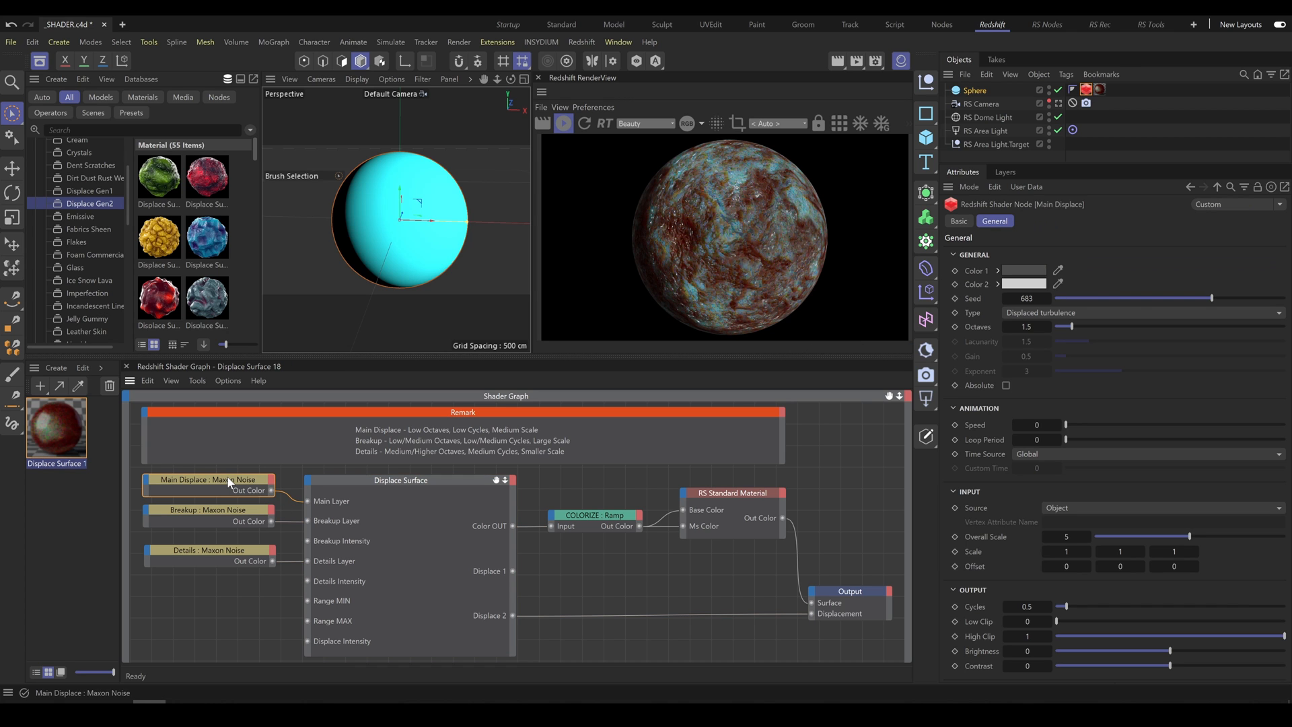
pyautogui.click(1128, 311)
pyautogui.click(1065, 414)
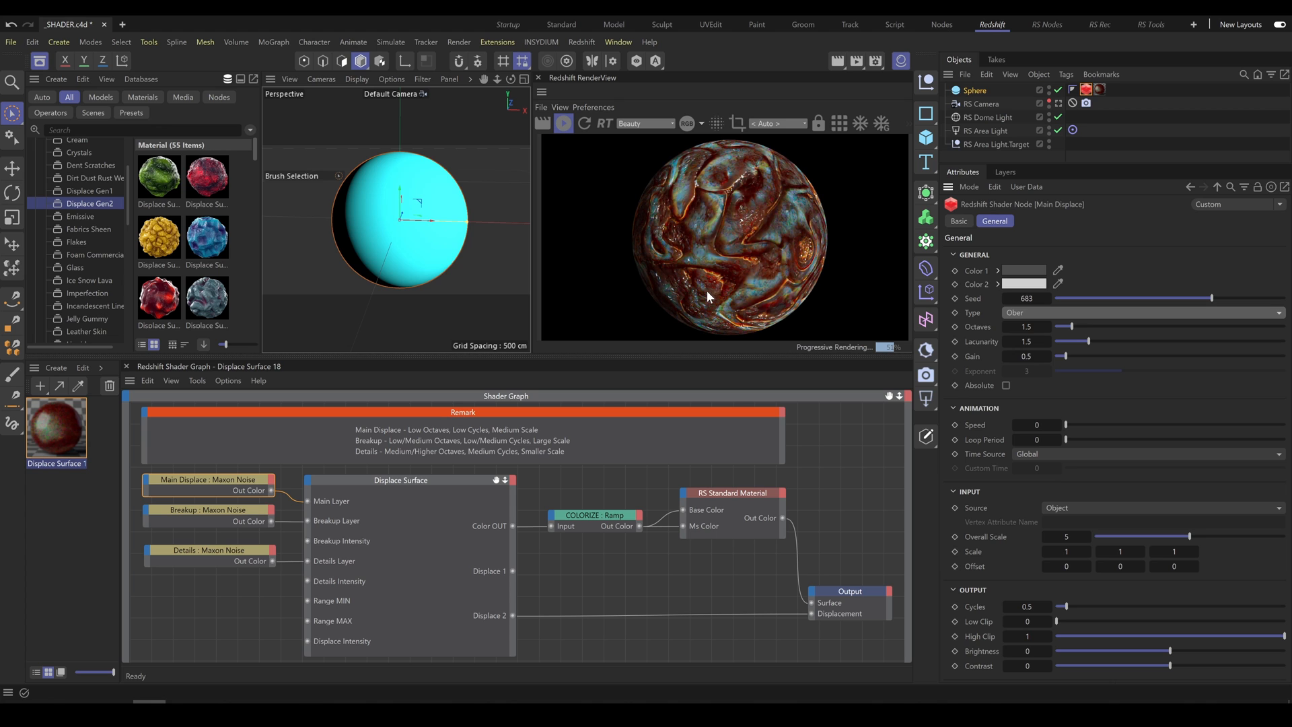
# Set the Main Displace noise's Overall Scale to about 6.95 and change the Breakup noise type to Cranal.
pyautogui.moveTo(1188, 536); pyautogui.dragTo(1226, 536)
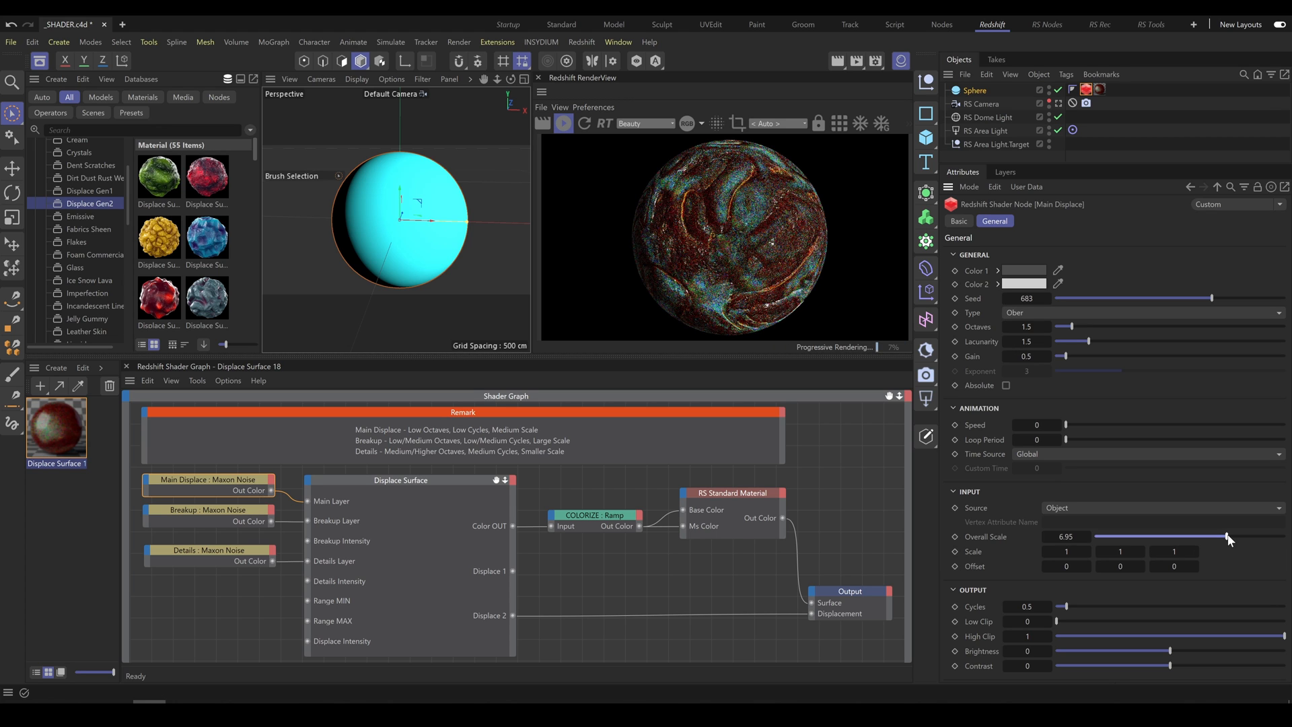
pyautogui.click(216, 513)
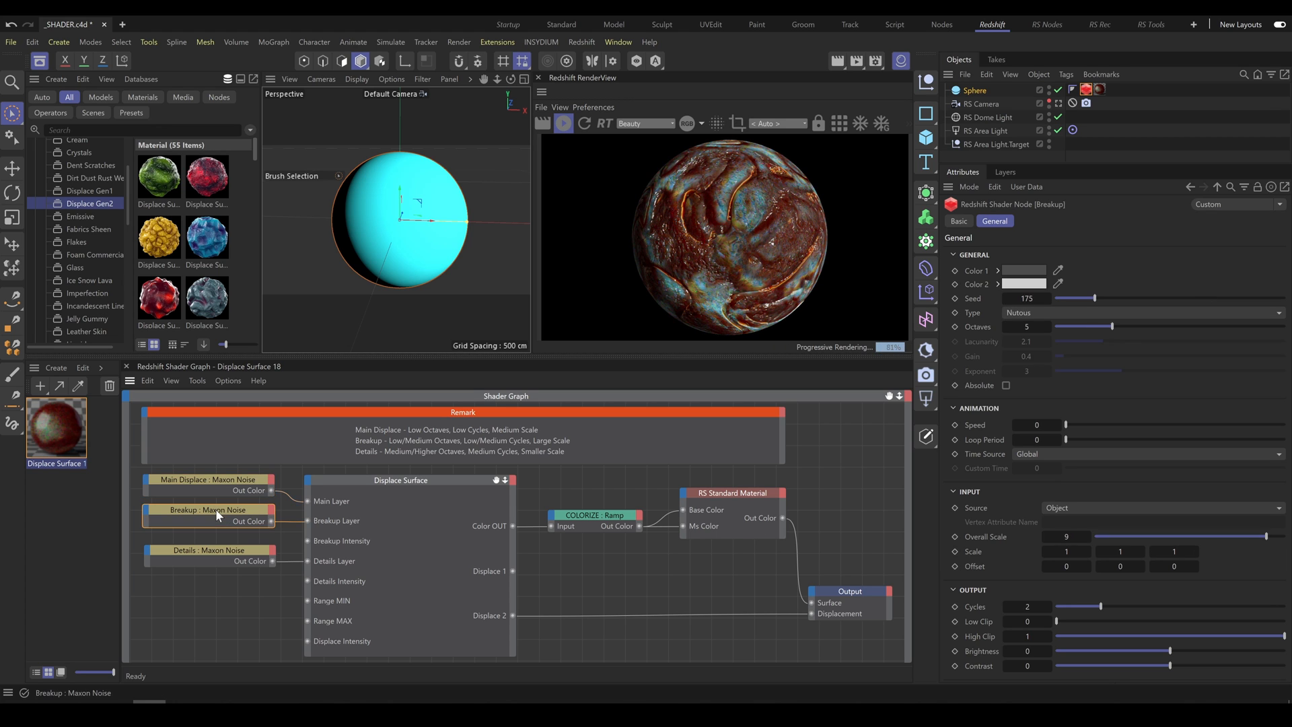
pyautogui.click(1120, 313)
pyautogui.click(1107, 269)
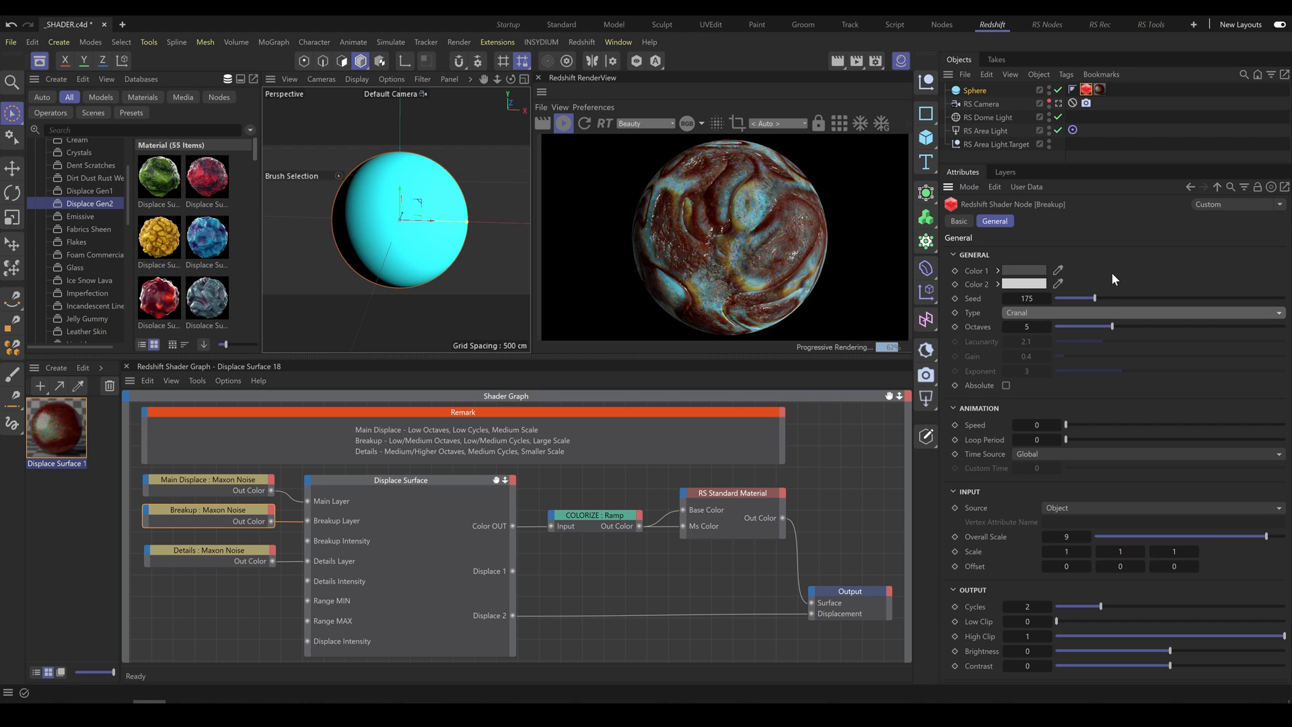
# Add a green knot (H 96°, V 84%) at about 53% and an olive knot (H 63°, V 46%) at about 29% to the COLORIZE ramp.
pyautogui.click(601, 519)
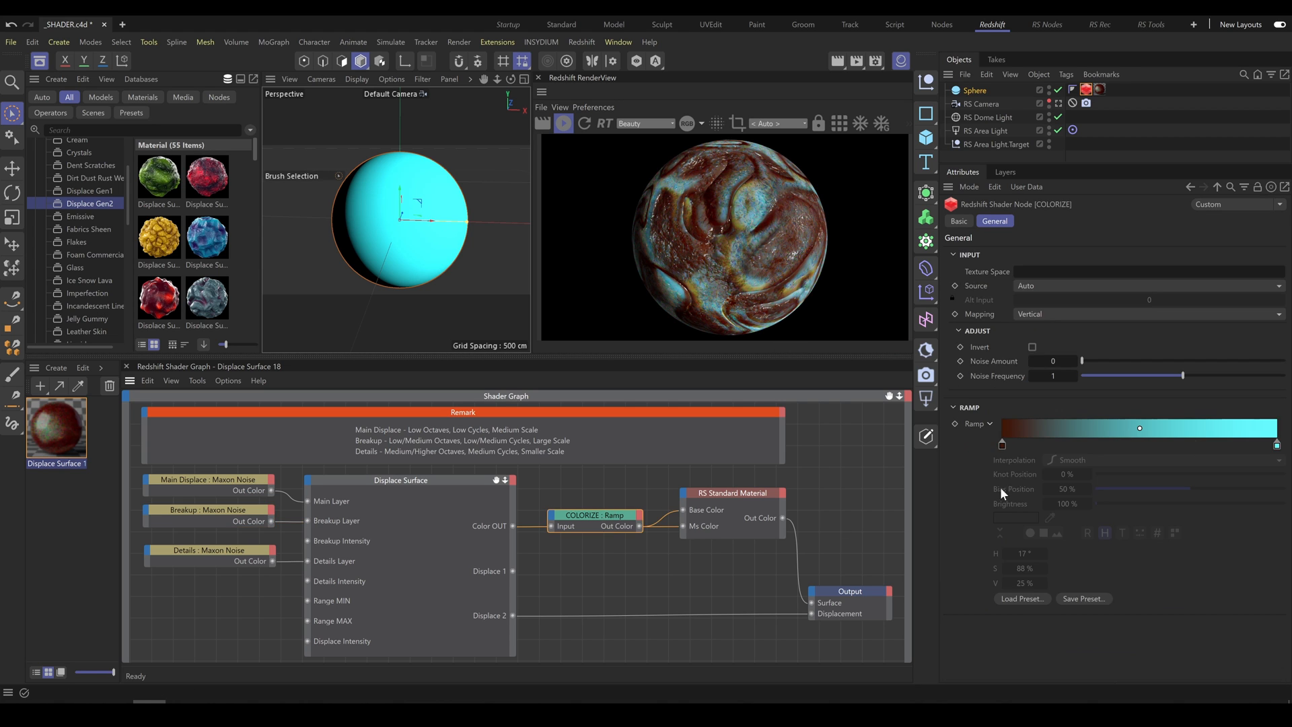
pyautogui.click(1148, 430)
pyautogui.moveTo(1168, 553); pyautogui.dragTo(1116, 553)
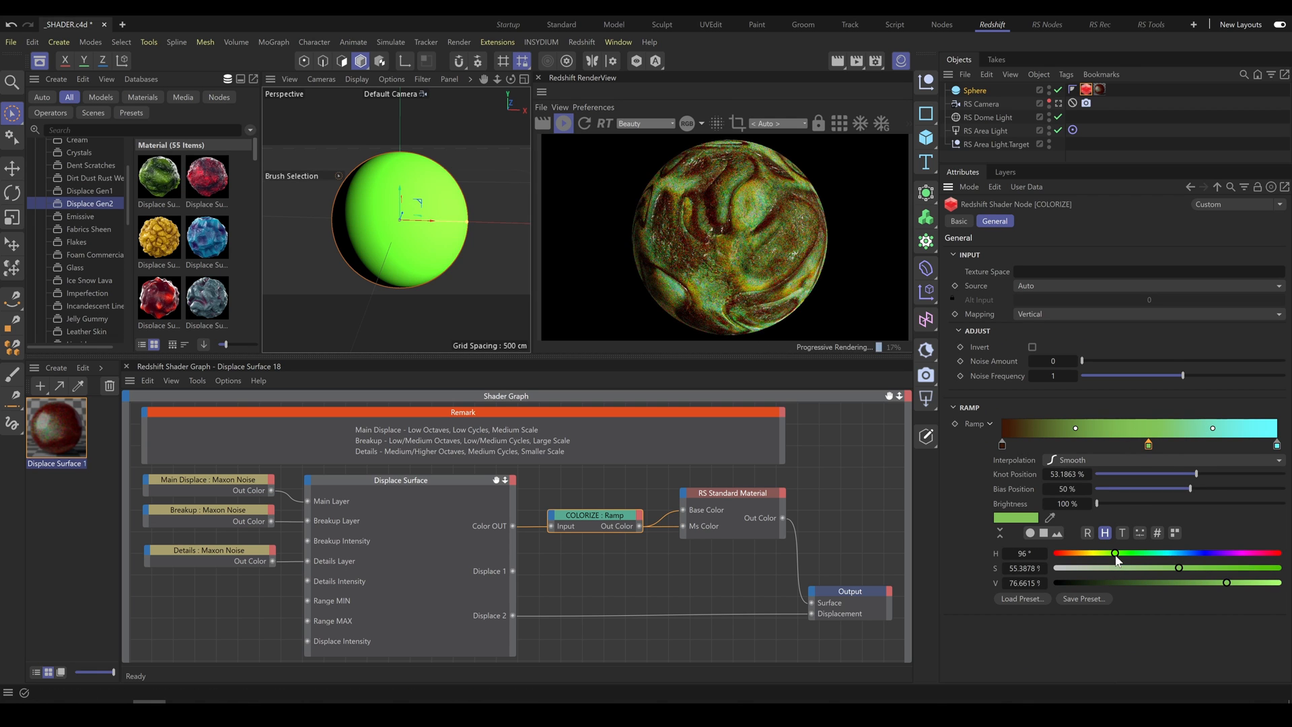
pyautogui.moveTo(1173, 583); pyautogui.dragTo(1242, 582)
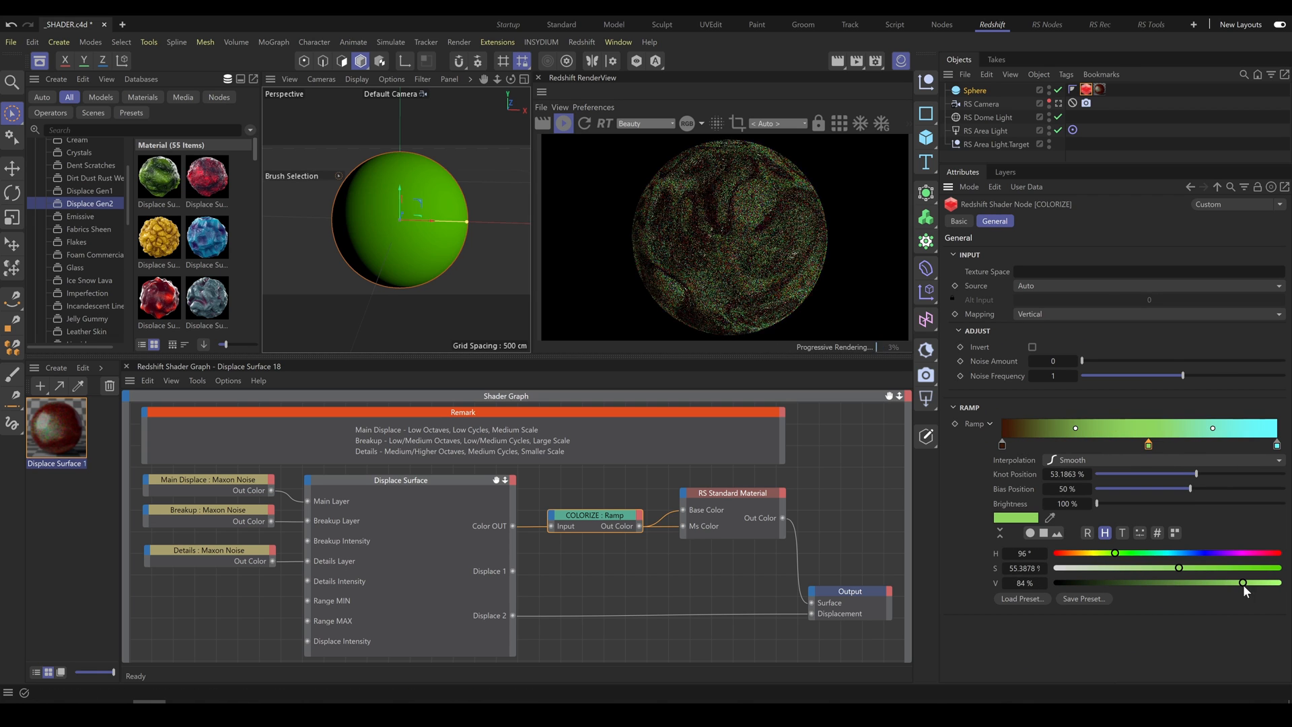
pyautogui.click(1081, 431)
pyautogui.moveTo(1102, 553); pyautogui.dragTo(1094, 553)
pyautogui.moveTo(1178, 583); pyautogui.dragTo(1153, 584)
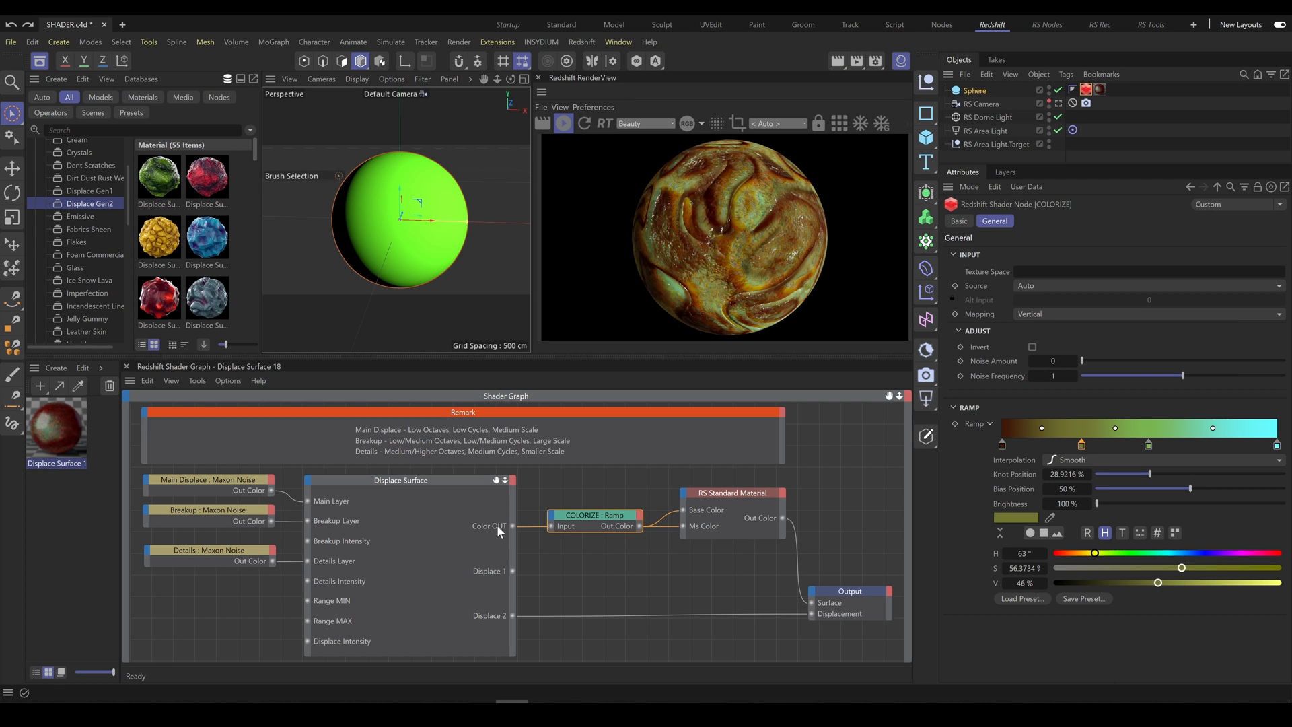
# Add a Scalar Ramp node and connect it between the Displace Surface's Color OUT and the Standard Material's Refl Roughness.
pyautogui.click(592, 556)
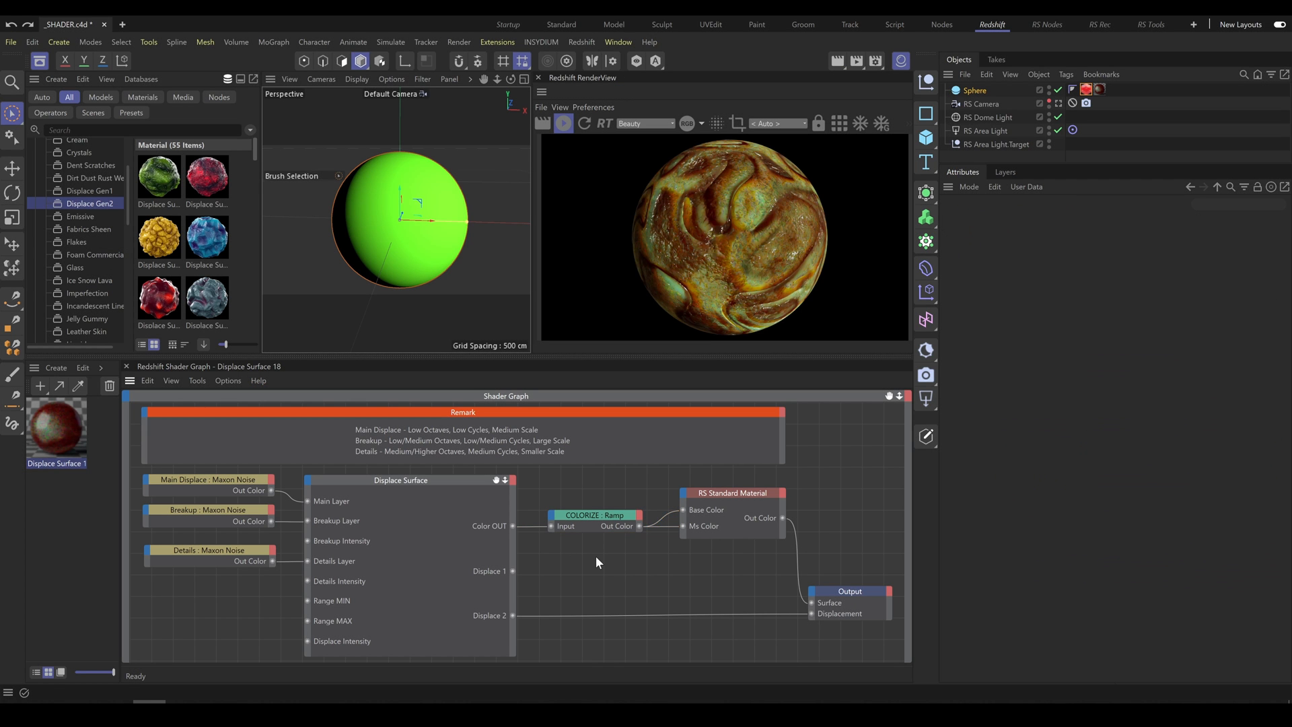
pyautogui.write('cramp')
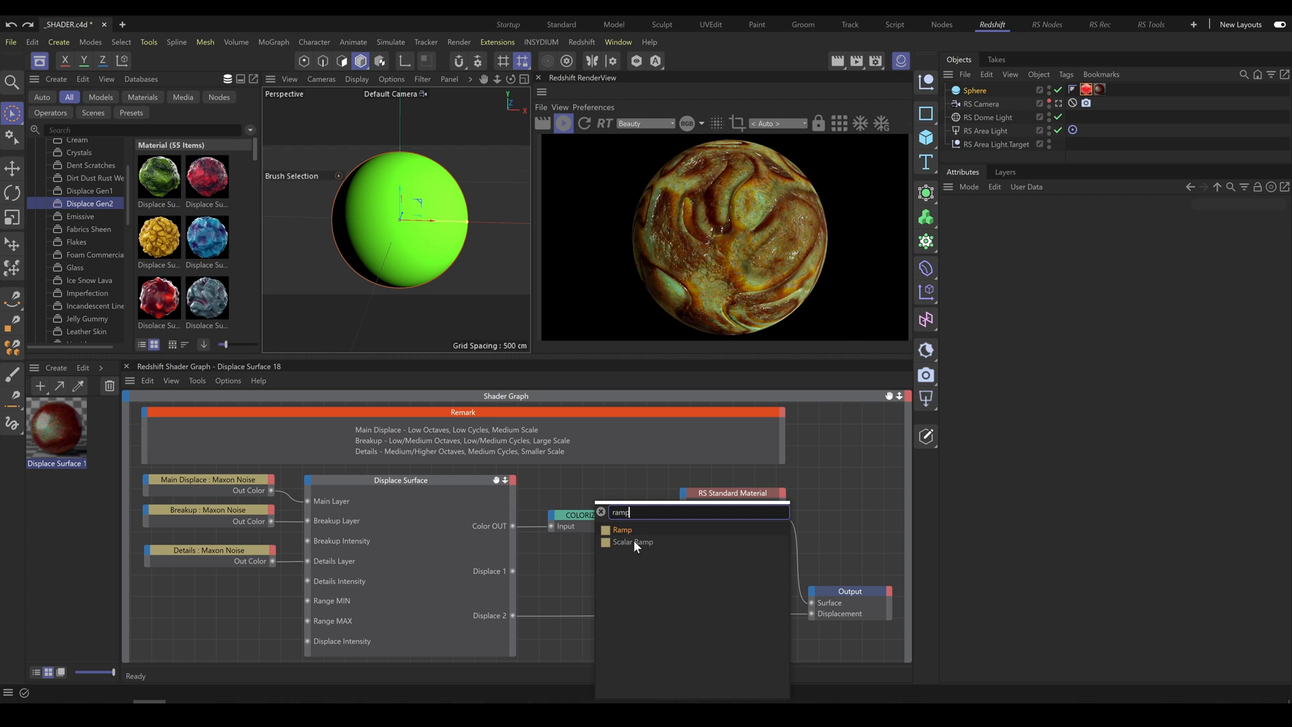
pyautogui.click(633, 540)
pyautogui.moveTo(512, 526); pyautogui.dragTo(683, 498)
pyautogui.moveTo(774, 584)
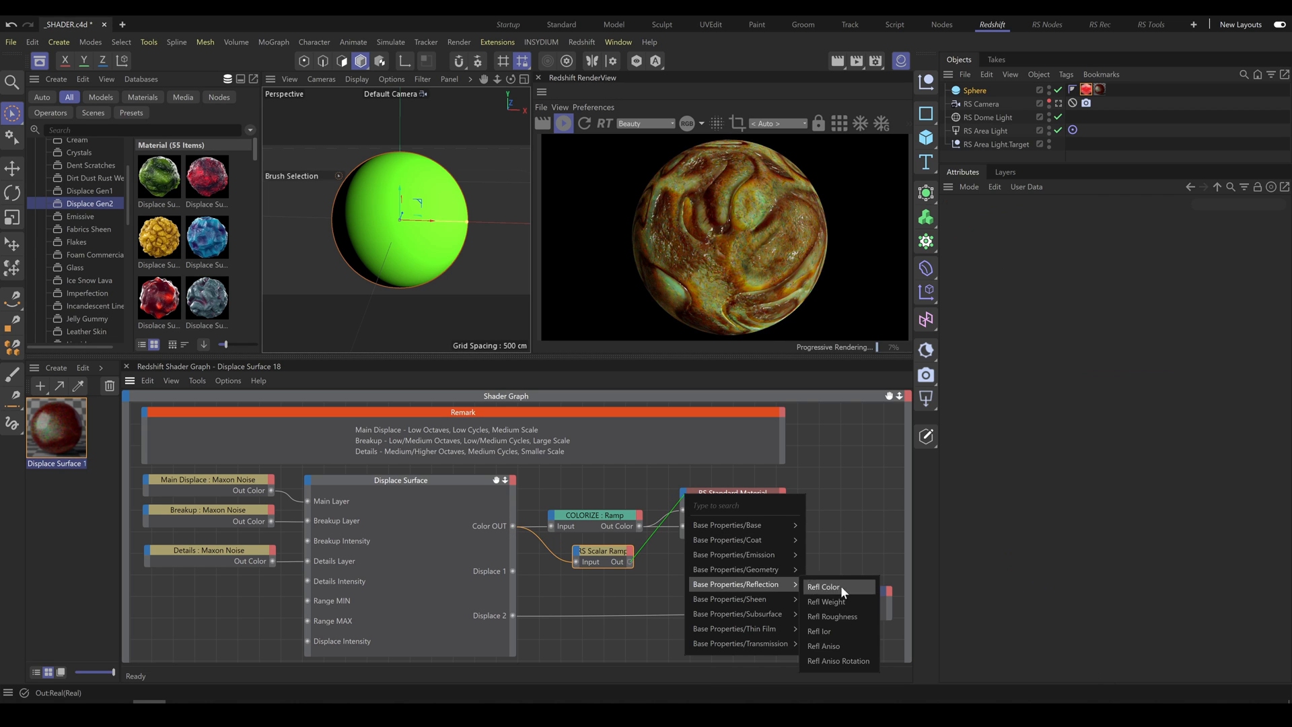
pyautogui.click(846, 615)
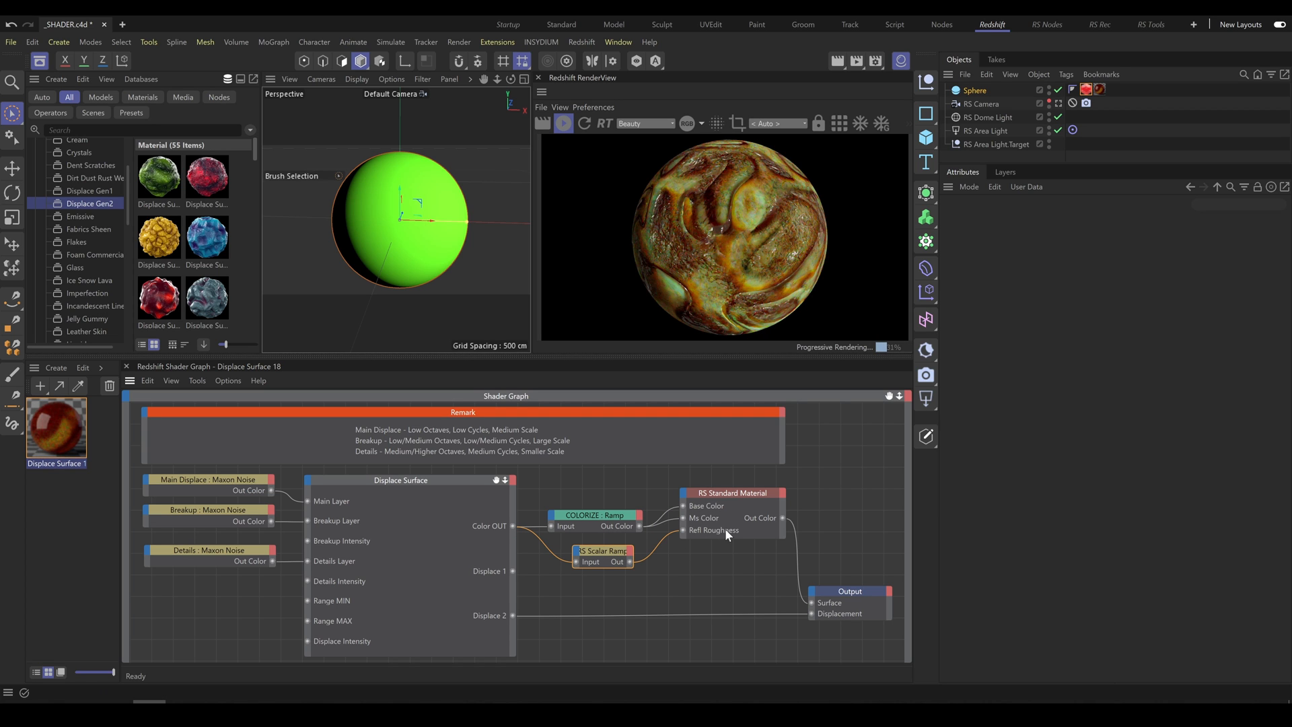
# Lower the end point and raise the start point of the RS Scalar Ramp's curve to narrow the roughness range.
pyautogui.click(612, 553)
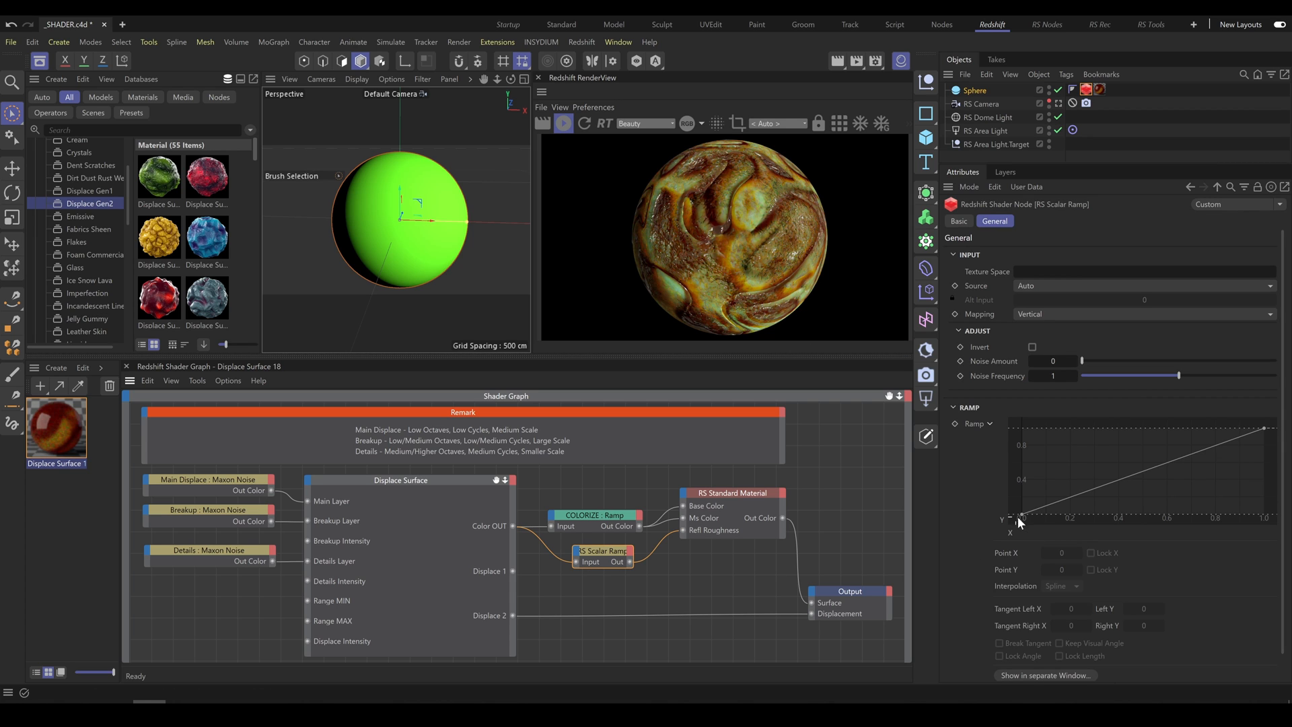
pyautogui.moveTo(1264, 428); pyautogui.dragTo(1263, 476)
pyautogui.moveTo(1023, 514); pyautogui.dragTo(1013, 496)
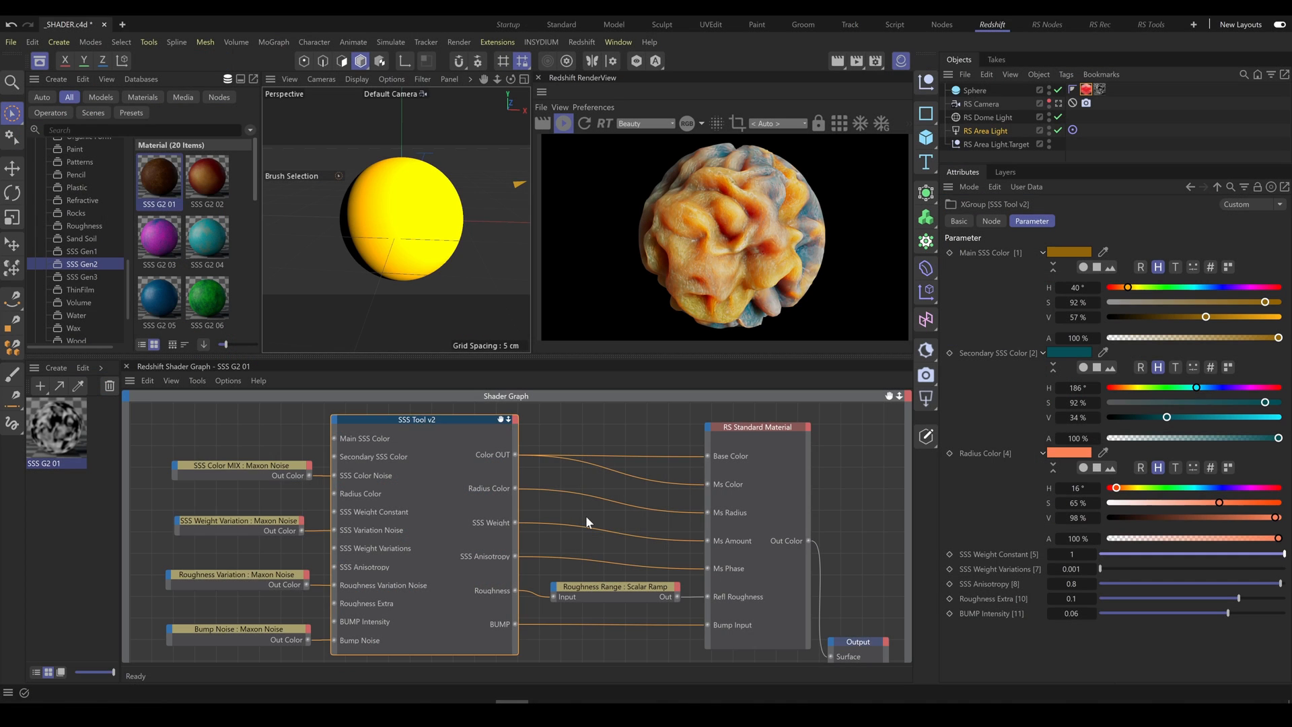
# Try a Scale of 0 on the RS Displacement node of the SSS material and settle on about 1.
pyautogui.moveTo(586, 516); pyautogui.dragTo(590, 422, button='middle')
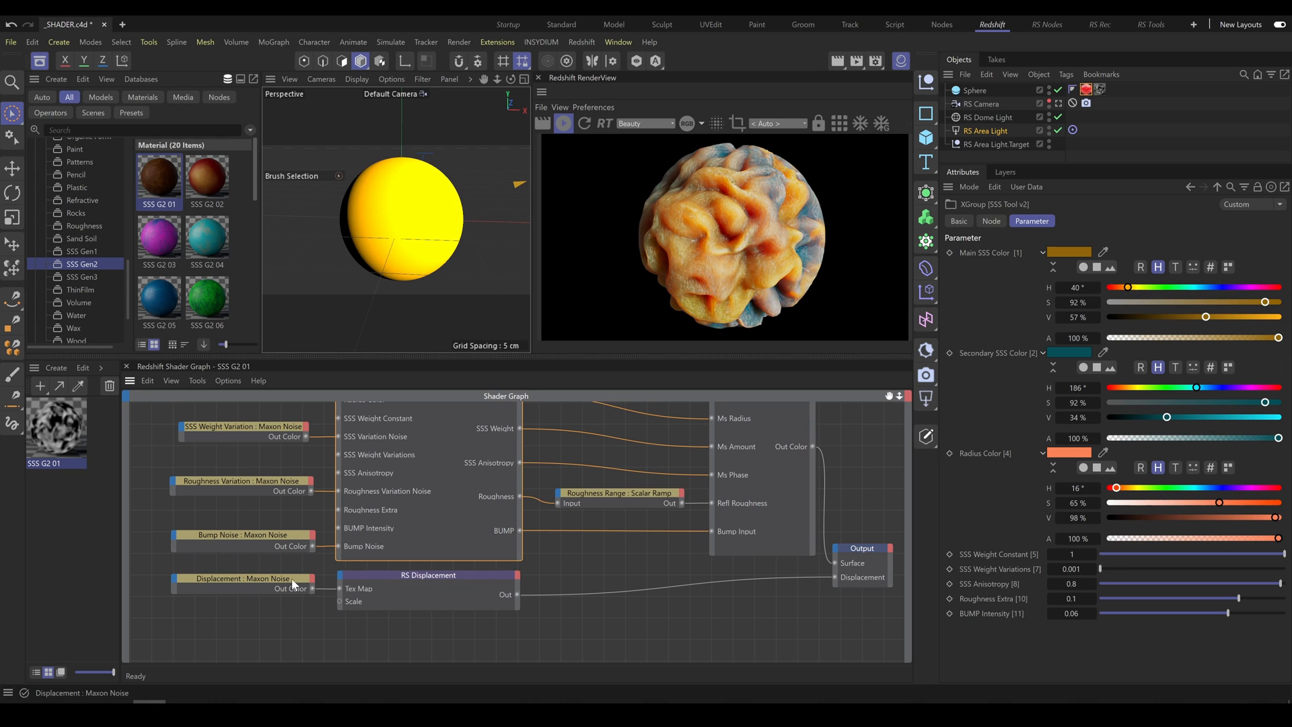
pyautogui.click(443, 573)
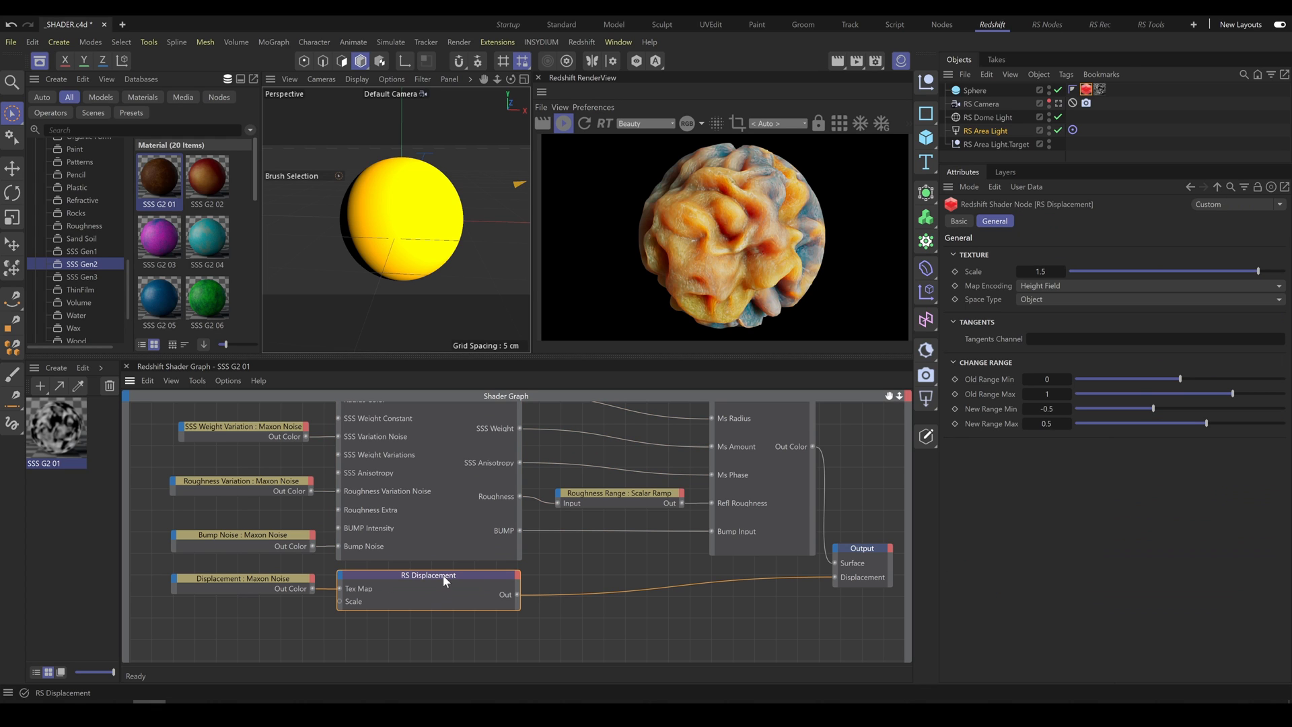
pyautogui.doubleClick(1047, 271)
pyautogui.write('0')
pyautogui.press('Return')
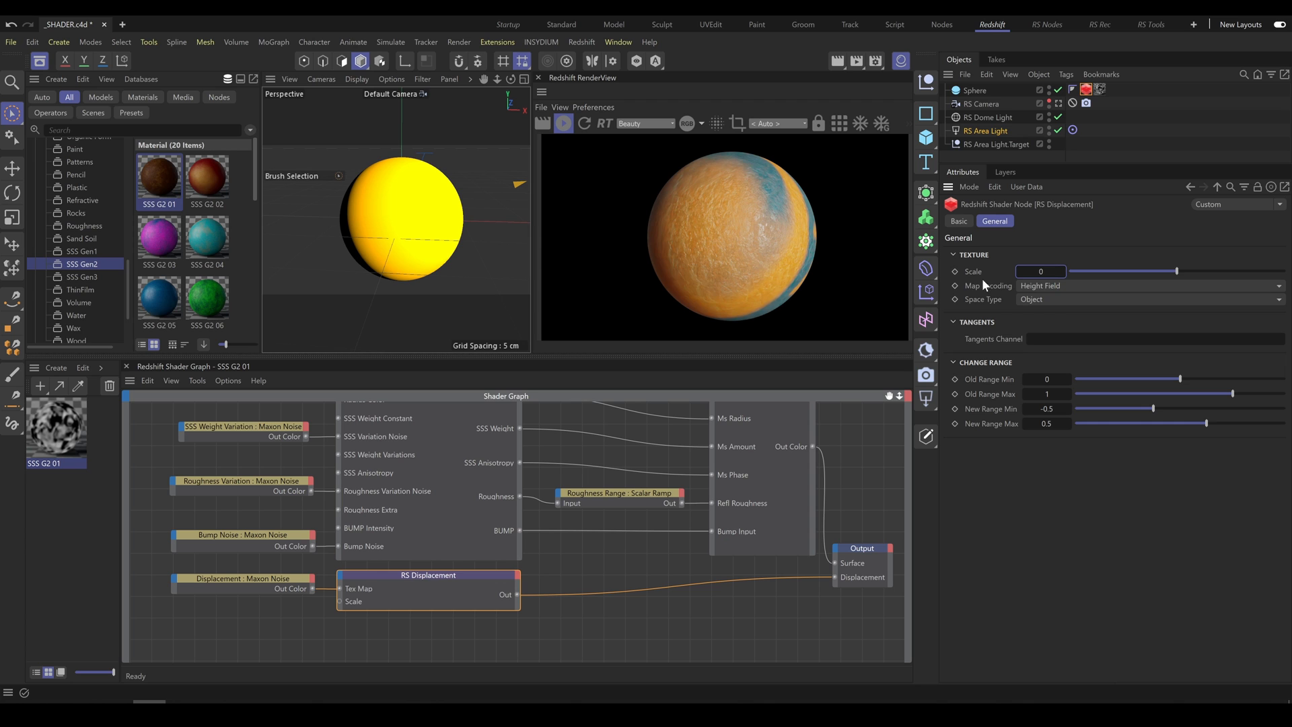
pyautogui.moveTo(1042, 272); pyautogui.dragTo(1070, 272)
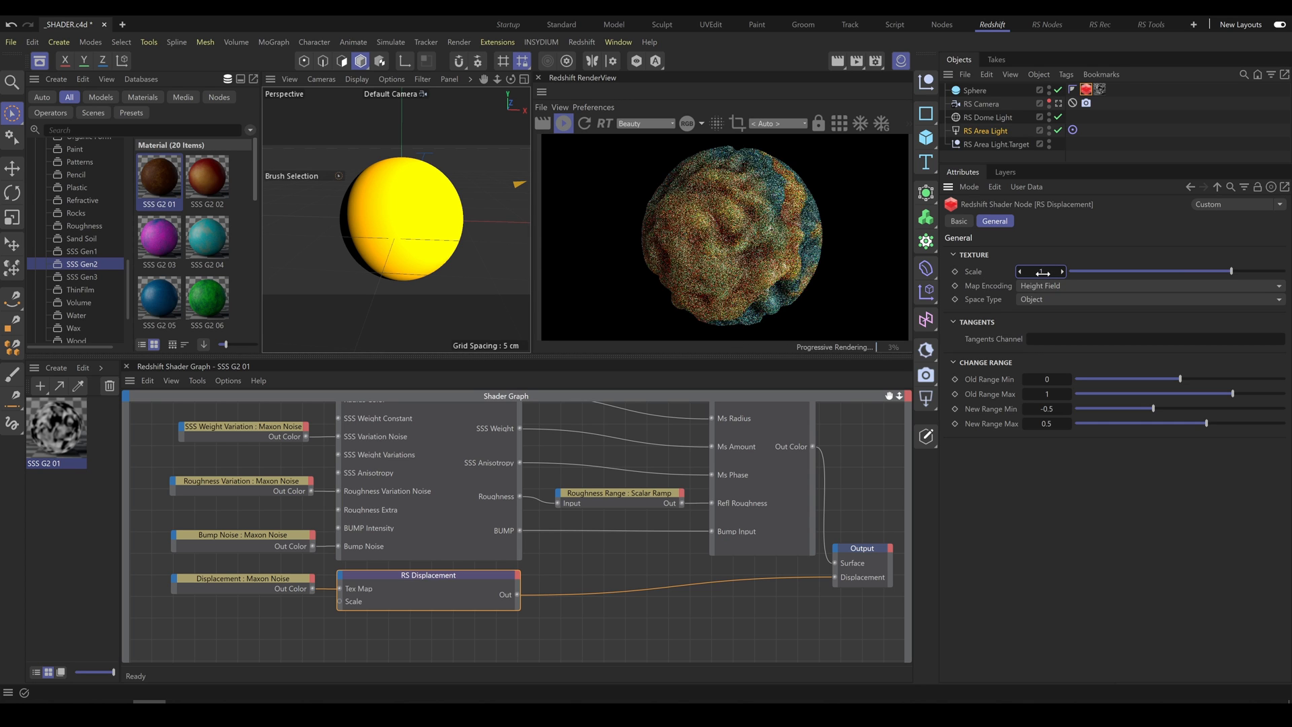
# Change the noise type of the Displacement Maxon Noise node to Cranal.
pyautogui.click(268, 583)
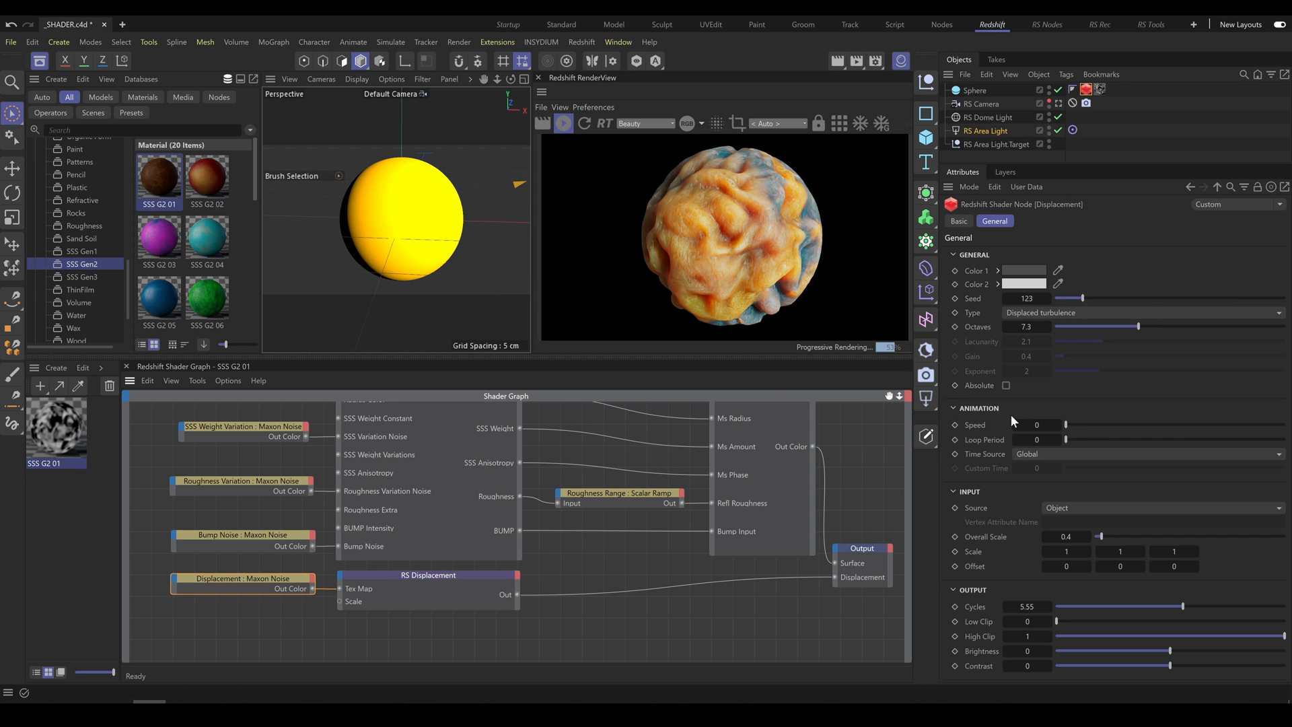
pyautogui.click(1052, 313)
pyautogui.click(1051, 288)
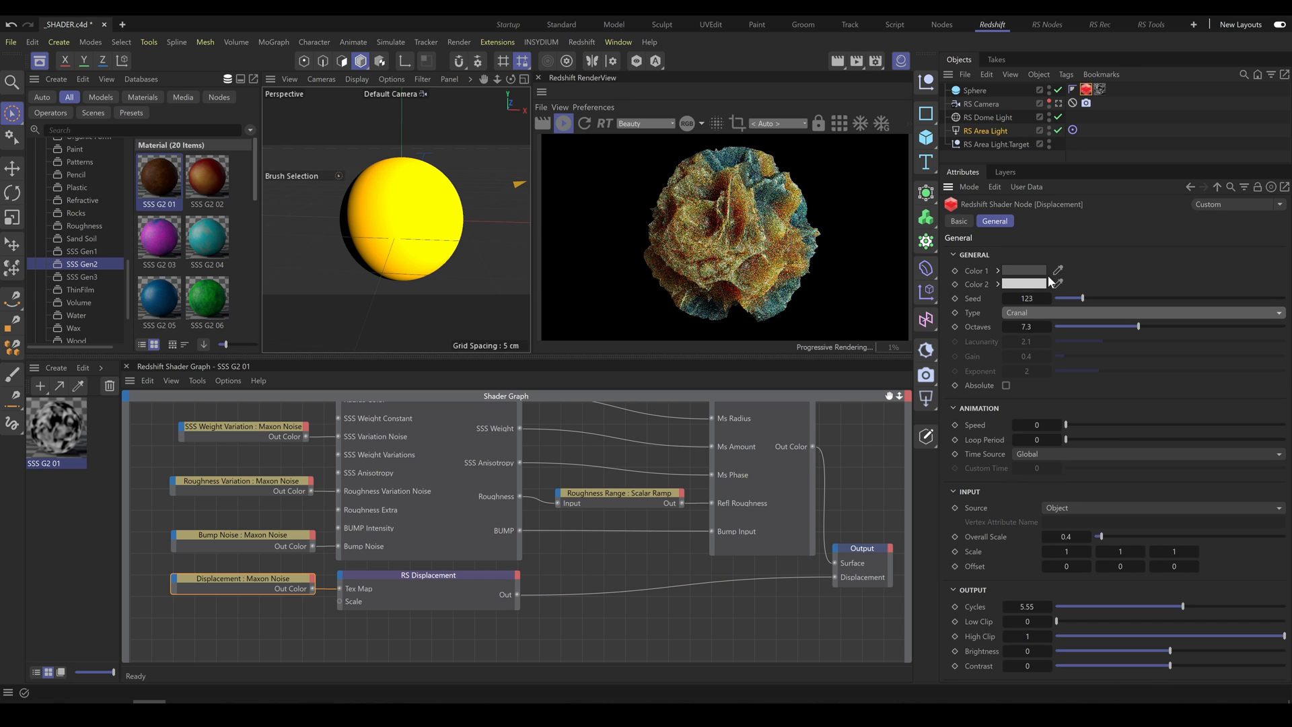
# Change the SSS Color MIX noise type to Buya, and connect the Displacement noise's Out Color to the SSS Color Noise input.
pyautogui.moveTo(693, 571); pyautogui.dragTo(674, 622, button='middle')
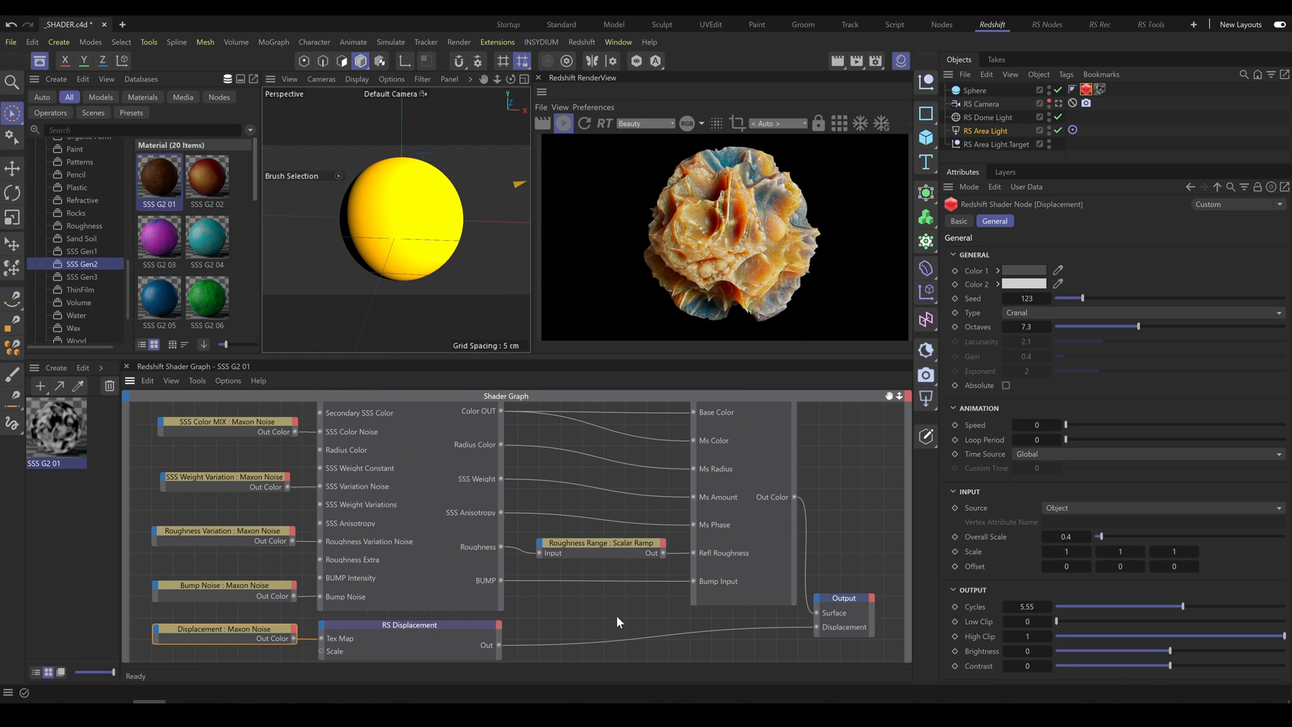
pyautogui.click(247, 425)
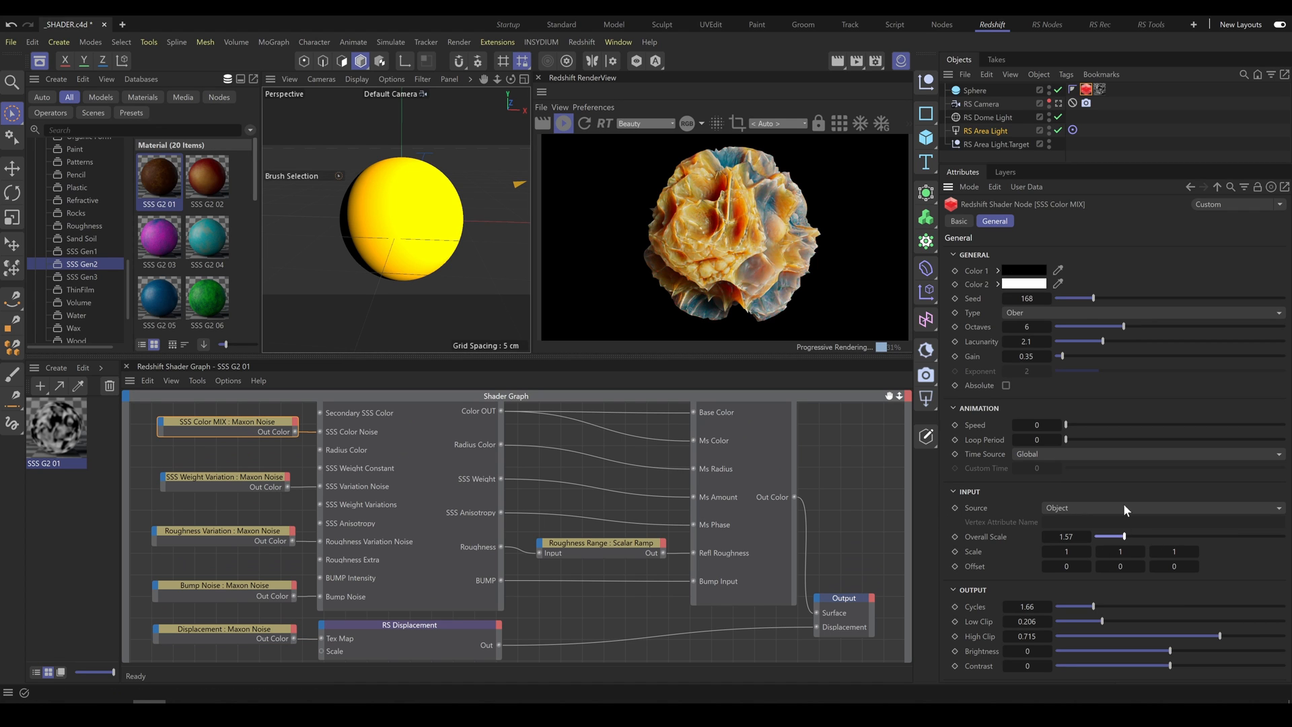
pyautogui.click(1078, 311)
pyautogui.click(1065, 245)
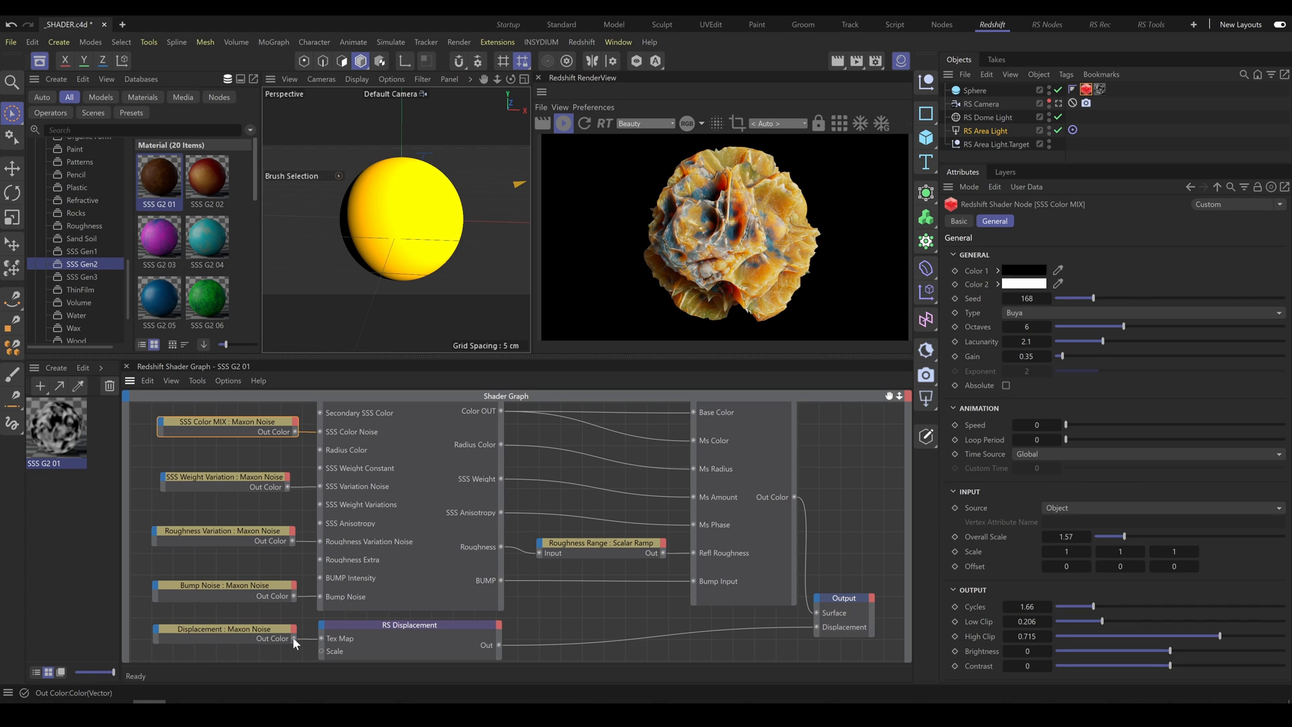
pyautogui.moveTo(297, 637); pyautogui.dragTo(306, 504)
pyautogui.moveTo(316, 432); pyautogui.dragTo(320, 432)
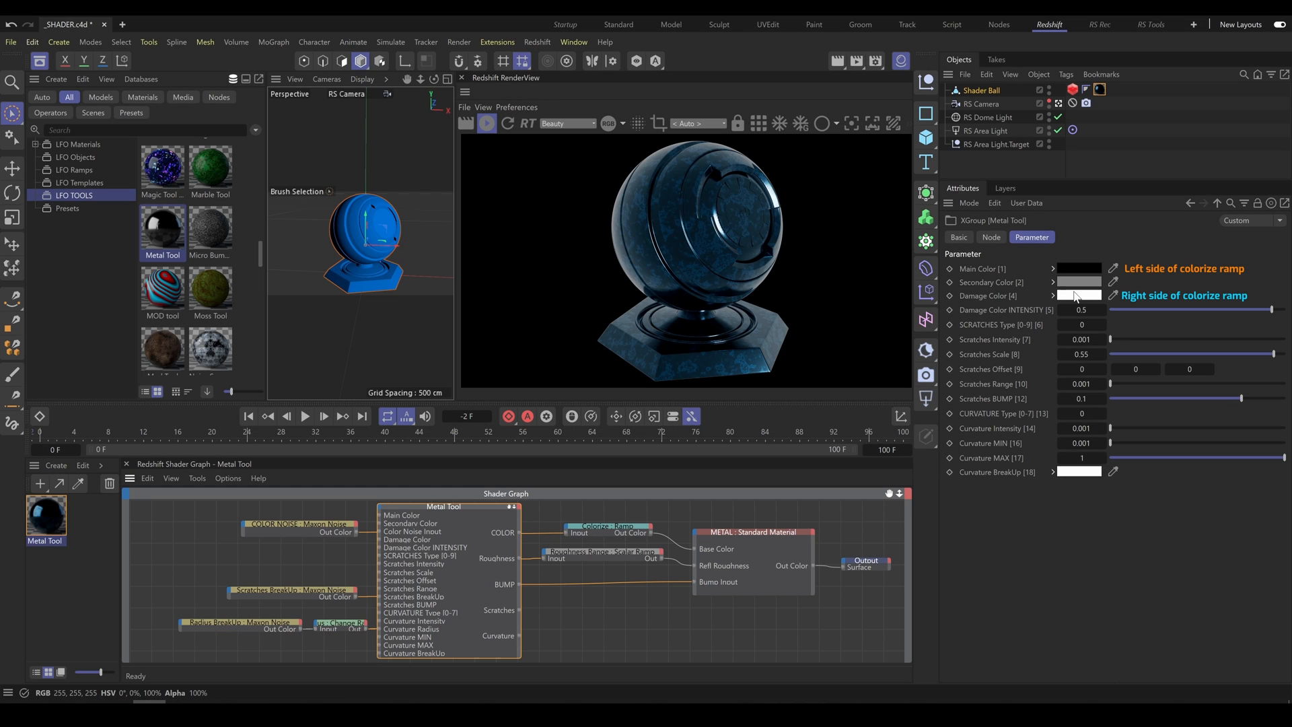
# Set the Metal Tool's Curvature Intensity to 1 and its Scratches Intensity to 1.
pyautogui.moveTo(1224, 431); pyautogui.dragTo(1289, 436)
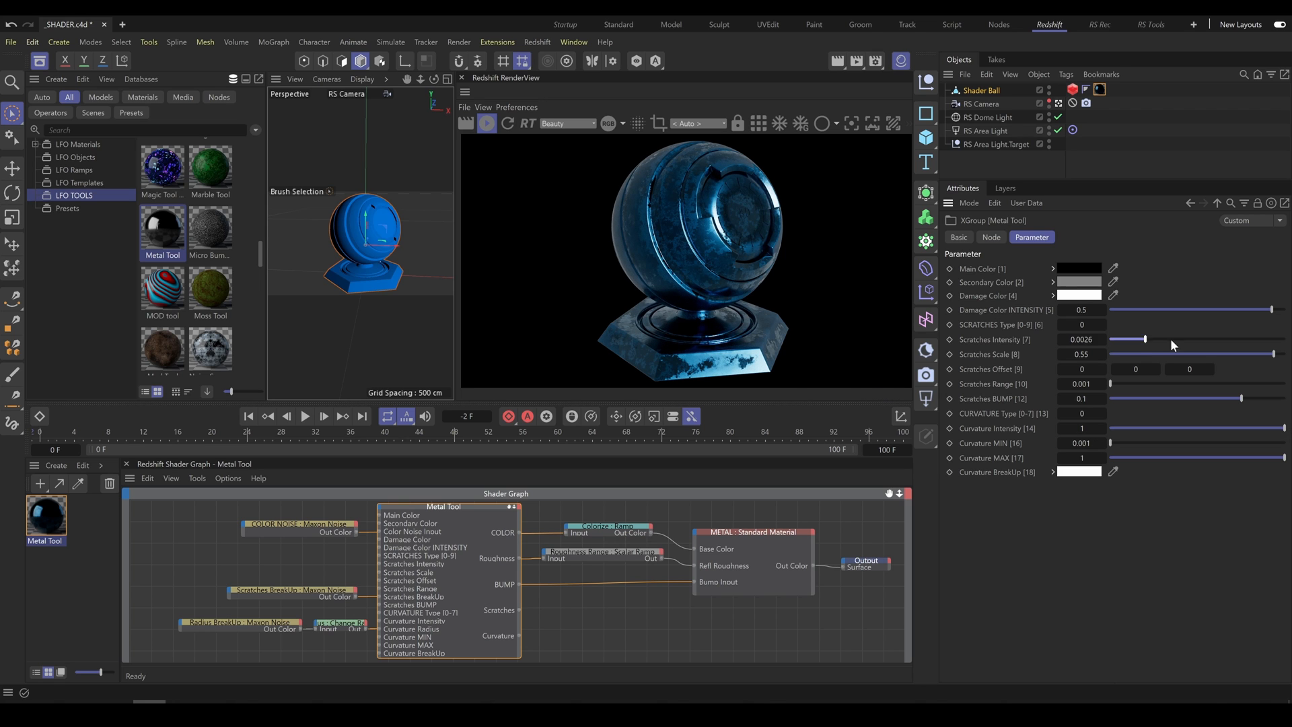
pyautogui.moveTo(1171, 343); pyautogui.dragTo(1289, 348)
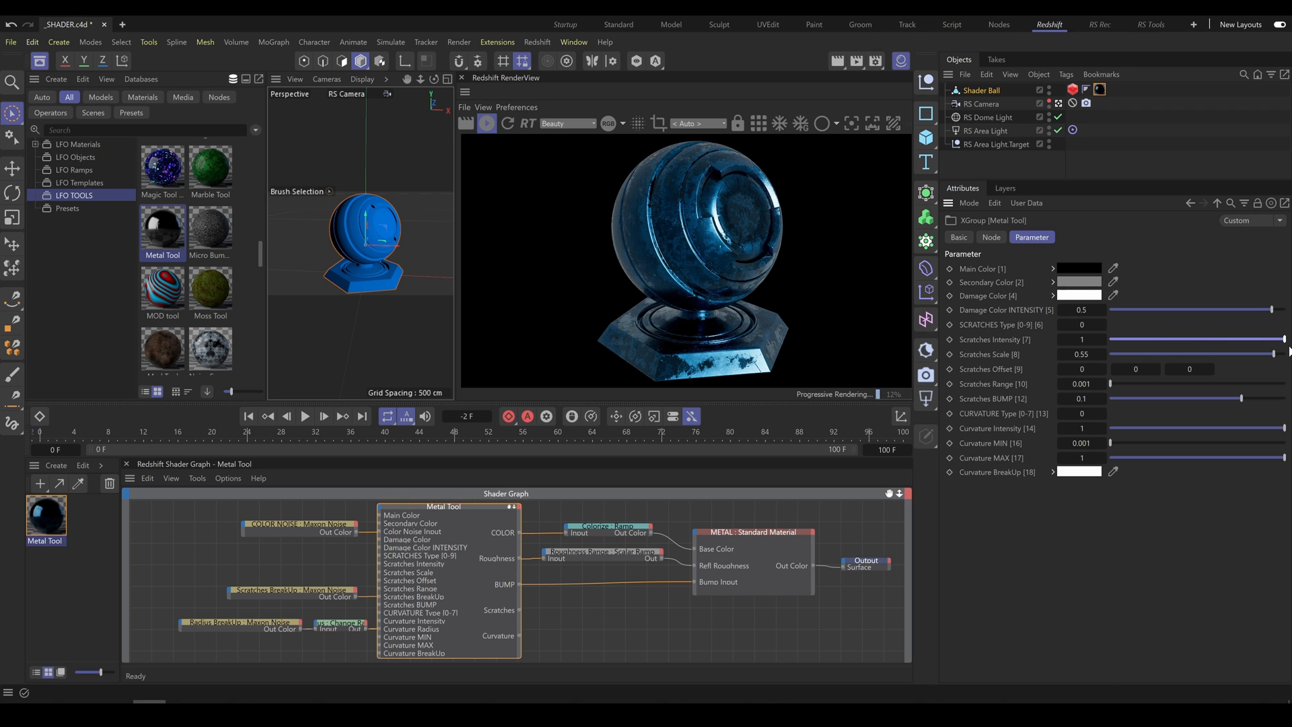
# Add a darker blue knot near the middle of the Metal Tool's Colorize ramp and set the end knot's hue to 46°.
pyautogui.click(613, 530)
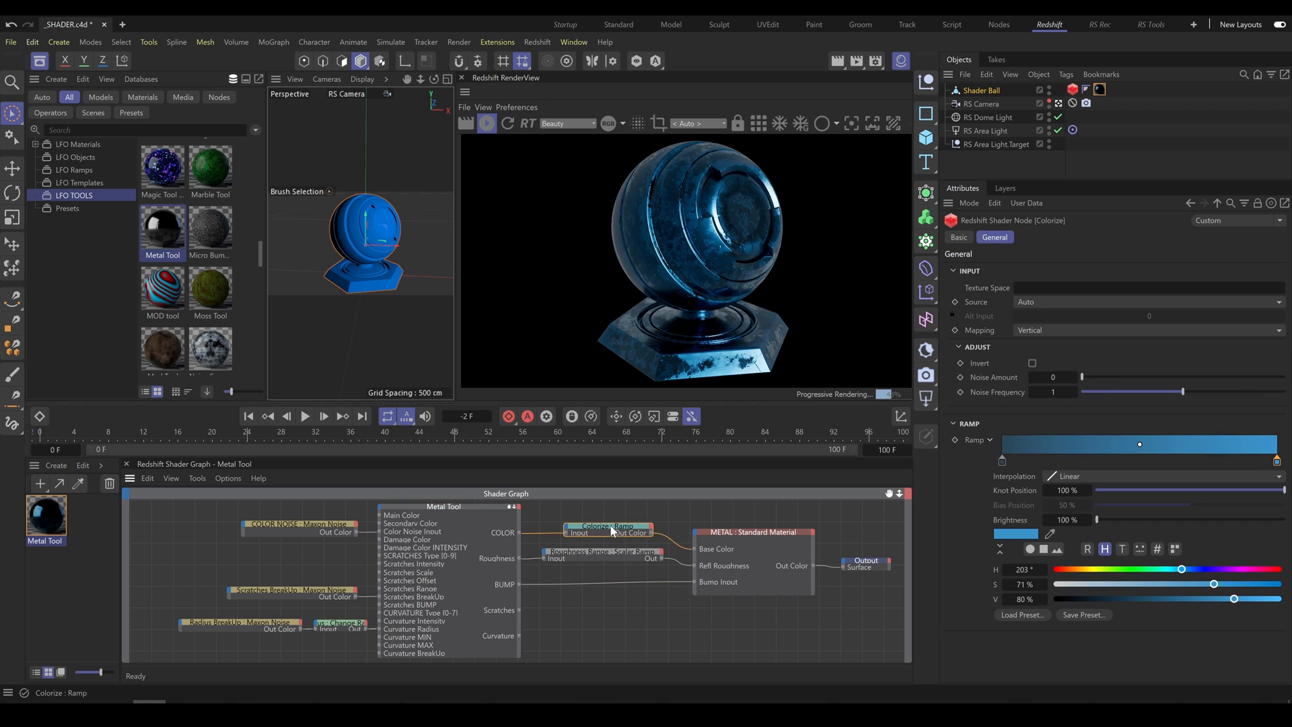
pyautogui.click(1138, 463)
pyautogui.click(1171, 599)
pyautogui.click(1277, 462)
pyautogui.click(1084, 570)
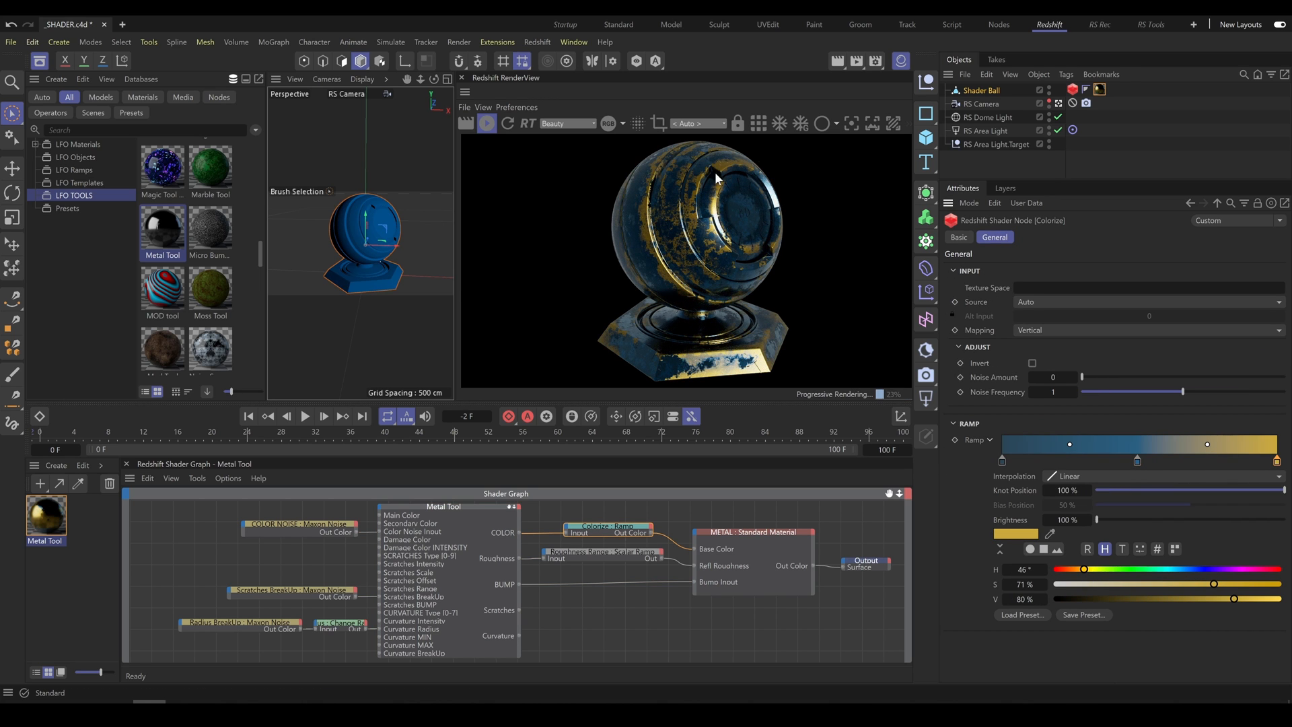
# Leave the RS Camera view for a close-up, and adjust the Scratches BreakUp noise with another type, a larger Overall Scale and a lower Low Clip.
pyautogui.click(1058, 104)
pyautogui.scroll(6, 353, 235)
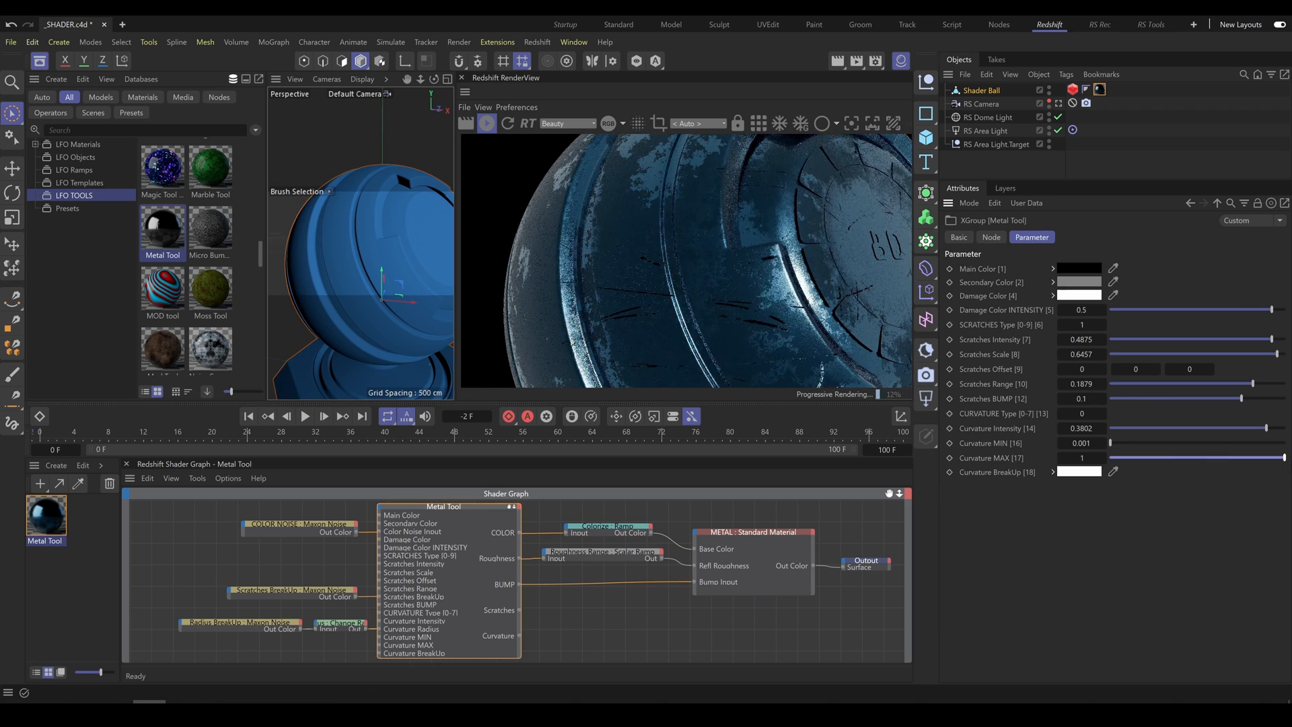
pyautogui.click(286, 595)
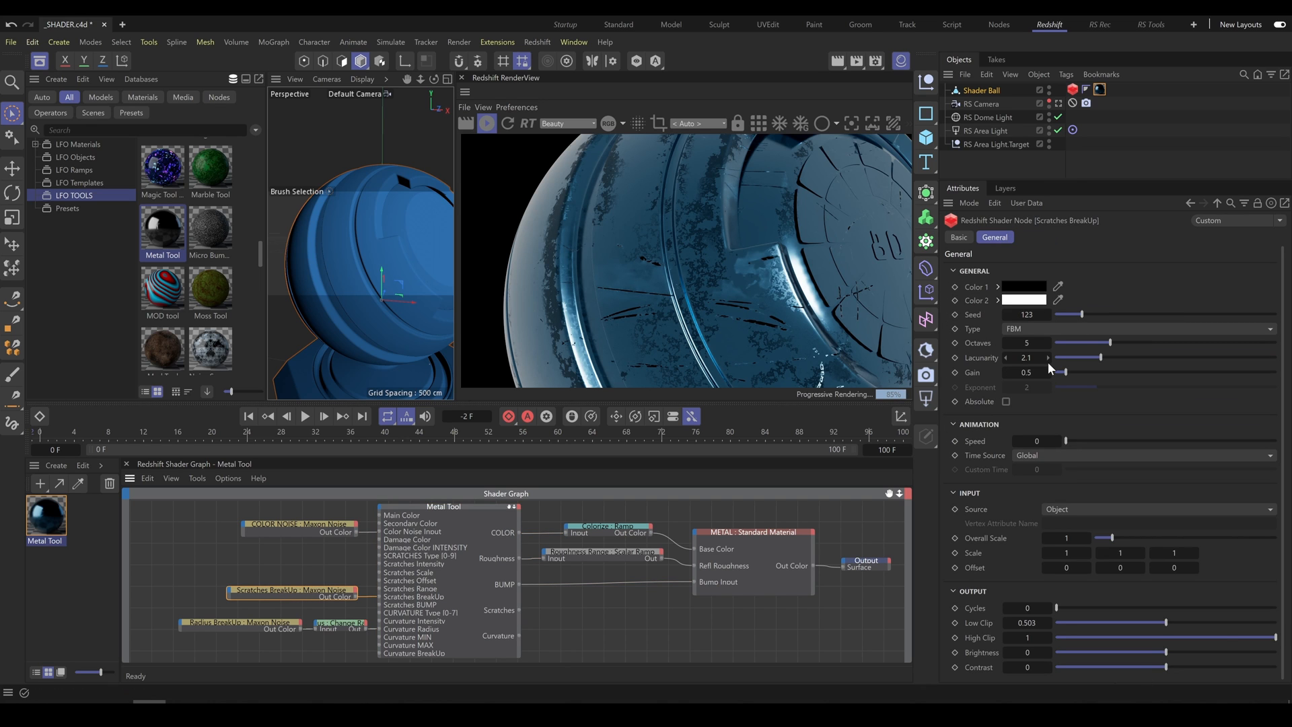
pyautogui.click(1037, 329)
pyautogui.click(1032, 241)
pyautogui.moveTo(1111, 537)
pyautogui.mouseDown()
pyautogui.moveTo(1146, 539)
pyautogui.moveTo(1127, 536)
pyautogui.mouseUp()
pyautogui.moveTo(1166, 623); pyautogui.dragTo(1110, 622)
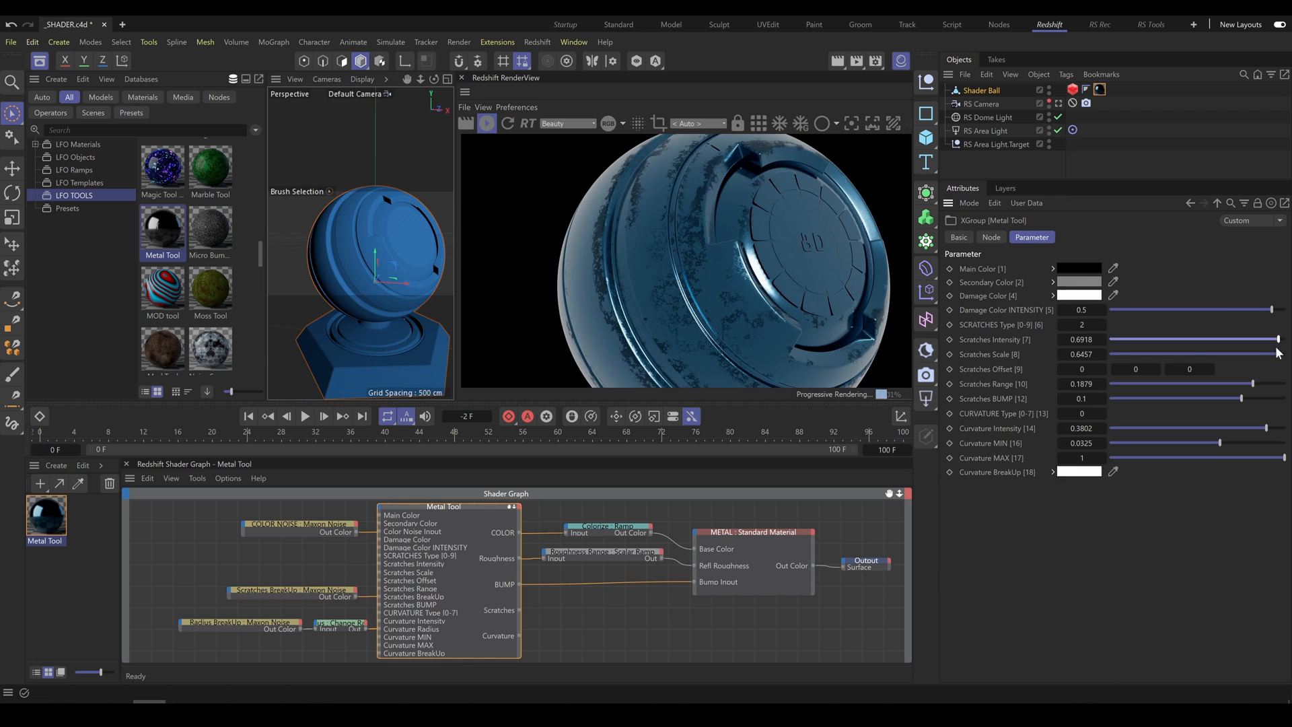
# Set the Metal Tool's Scratches Scale to about 0.50 and its Scratches Offset to 2, 1, 0.
pyautogui.moveTo(1277, 351); pyautogui.dragTo(1271, 352)
pyautogui.click(1103, 367)
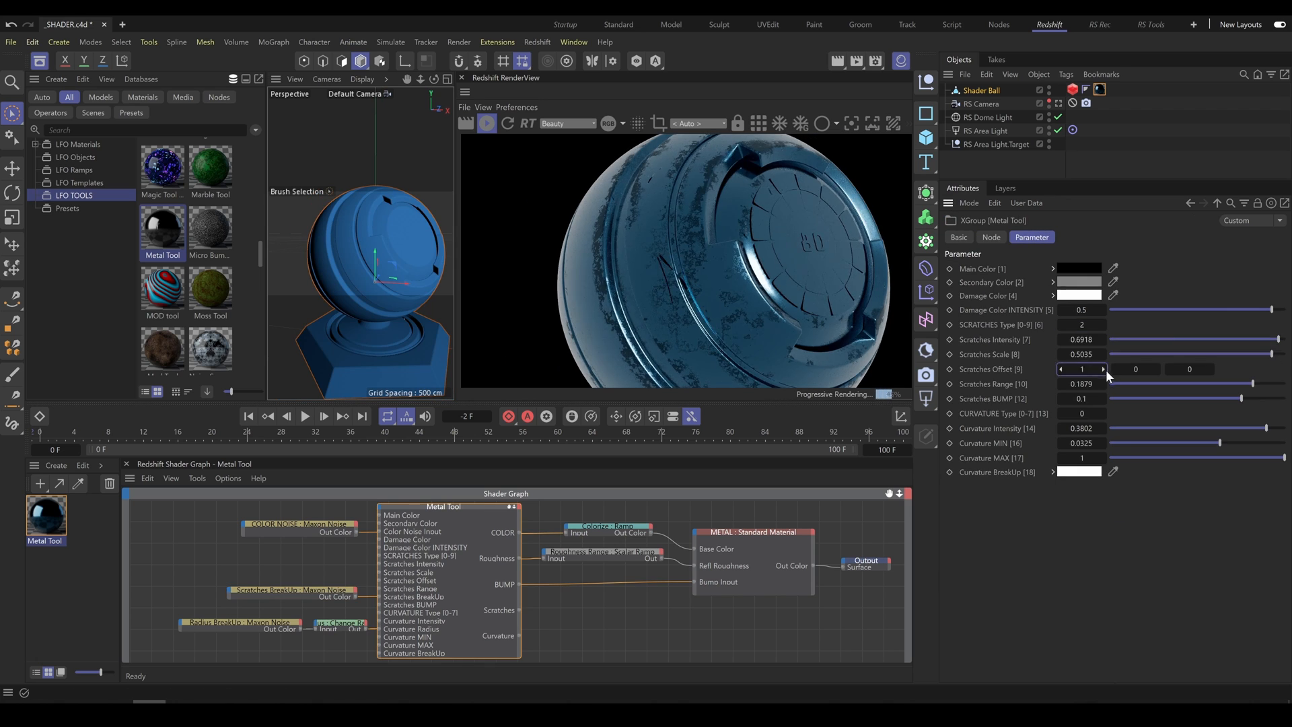
pyautogui.click(1103, 367)
pyautogui.click(1157, 367)
# Increase the Overall Scale of the Scratches BreakUp Maxon Noise node.
pyautogui.click(289, 591)
pyautogui.moveTo(1179, 531); pyautogui.dragTo(1220, 532)
# Set the Metal Tool's Scratches BUMP to about 0.036 and Scratches Range to about 0.74, and lower its Curvature Intensity.
pyautogui.click(458, 507)
pyautogui.moveTo(1241, 399); pyautogui.dragTo(1222, 398)
pyautogui.moveTo(1252, 384); pyautogui.dragTo(1279, 384)
pyautogui.moveTo(1266, 428); pyautogui.dragTo(1201, 429)
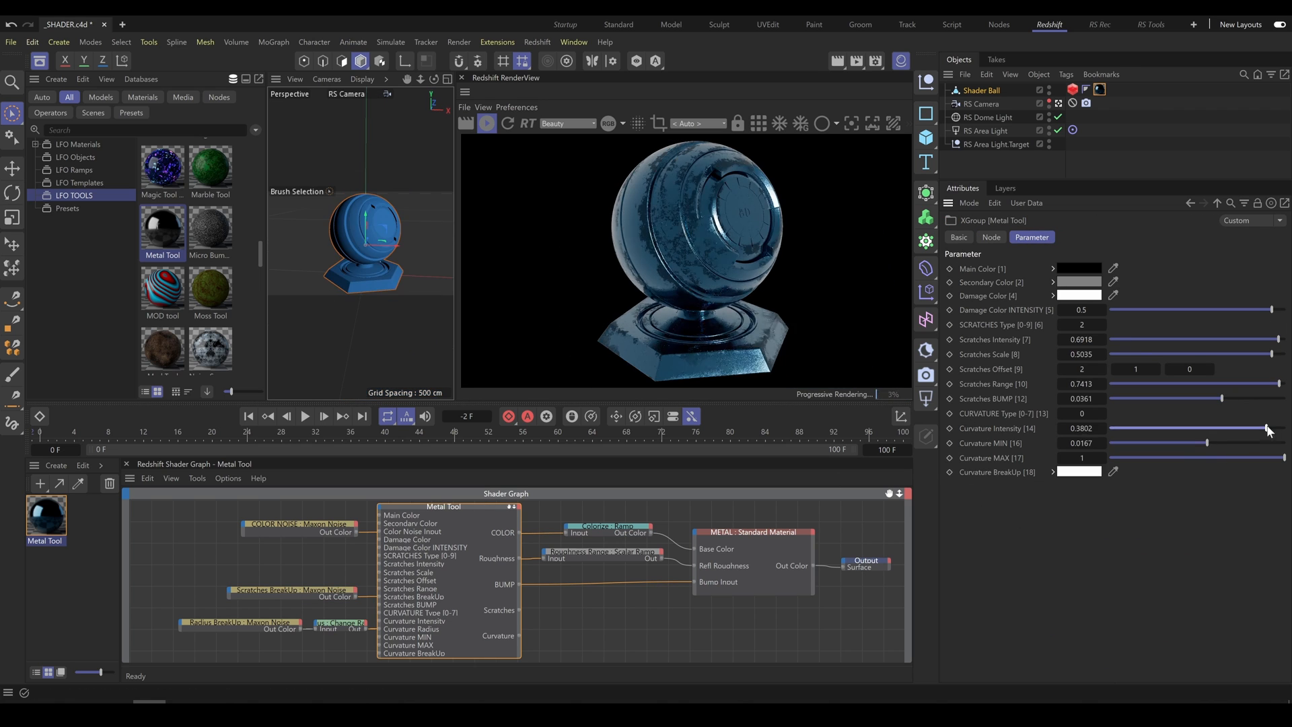
# Recolour the selected knot of the metal's Colorize ramp to a muted purple.
pyautogui.click(607, 526)
pyautogui.moveTo(1171, 568); pyautogui.dragTo(1192, 598)
# Adjust the Contrast of the COLOR NOISE node and open the settings of the Radius BreakUp noise.
pyautogui.click(289, 592)
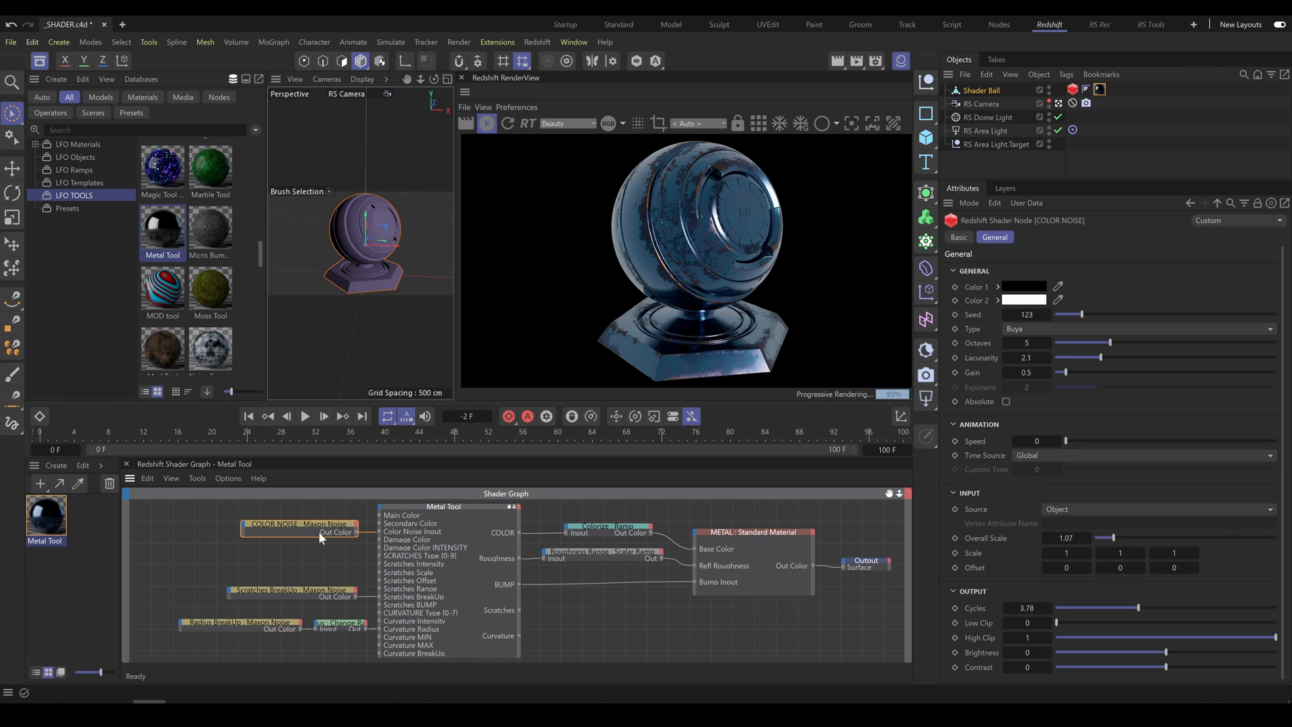
pyautogui.moveTo(1291, 661); pyautogui.dragTo(1186, 660)
pyautogui.click(239, 623)
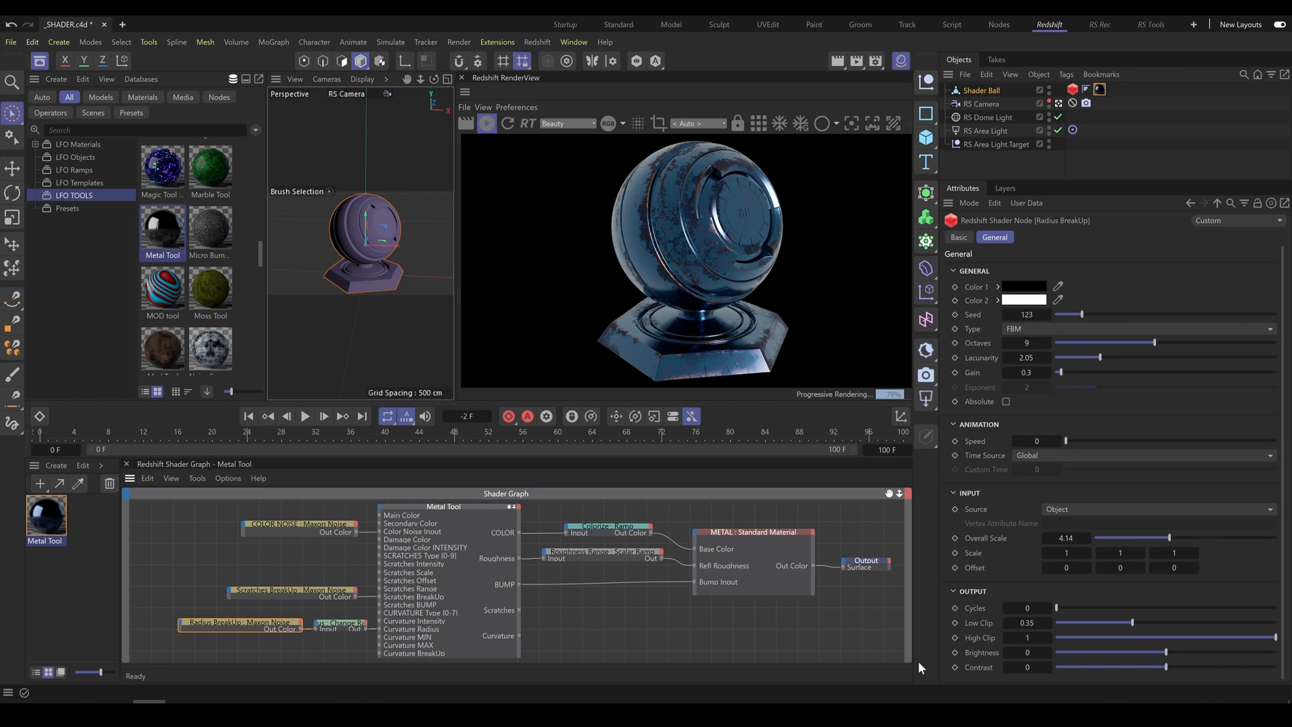